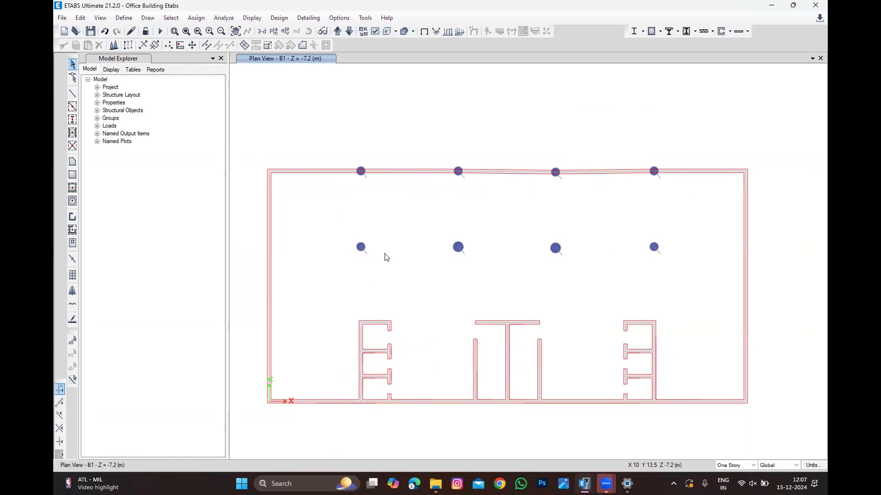
scroll(511, 303, "down", 2)
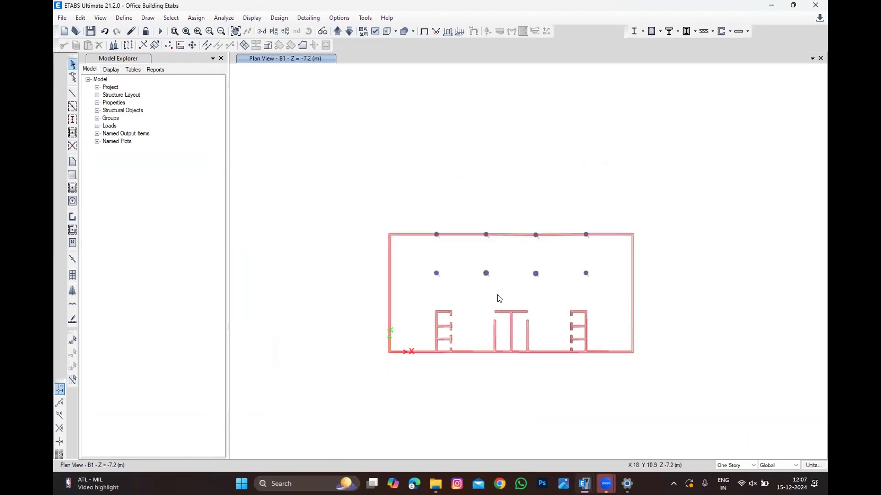
scroll(463, 239, "up", 2)
scroll(541, 248, "down", 2)
scroll(528, 266, "up", 2)
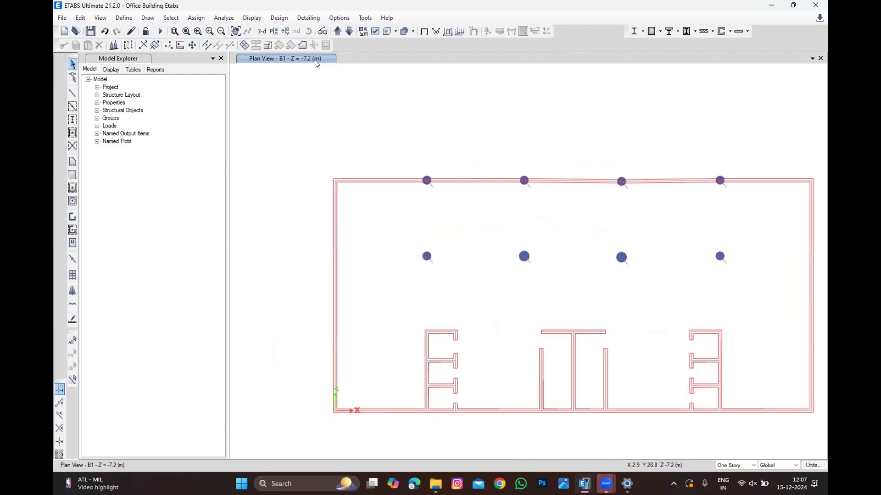
Step: Review the story and grid system data of the model and close it without changes
left_click(80, 18)
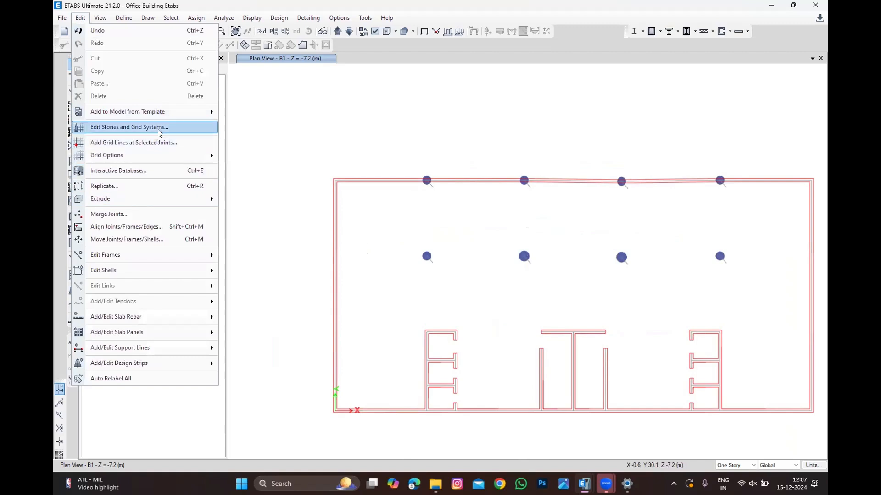
left_click(119, 125)
scroll(417, 201, "down", 4)
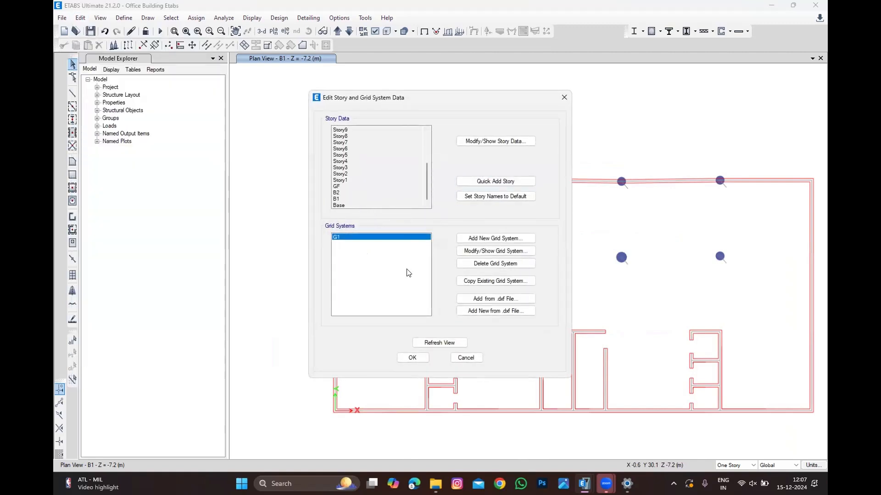
left_click(461, 358)
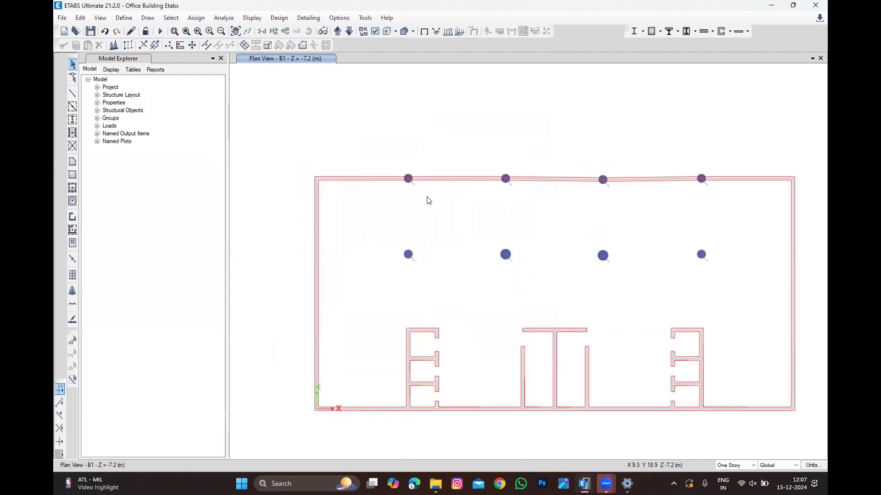
Step: Open the slab section definitions and close them without changes
scroll(427, 200, "down", 2)
scroll(465, 227, "up", 2)
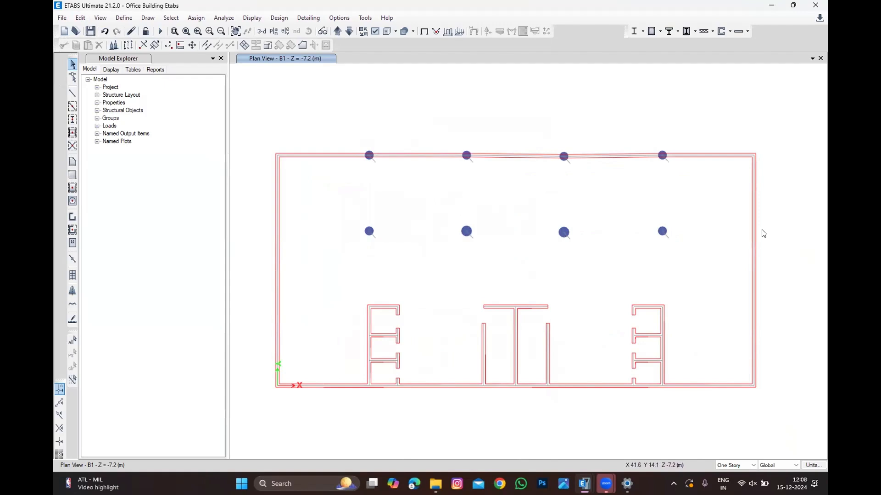
left_click(117, 20)
mouse_move(147, 46)
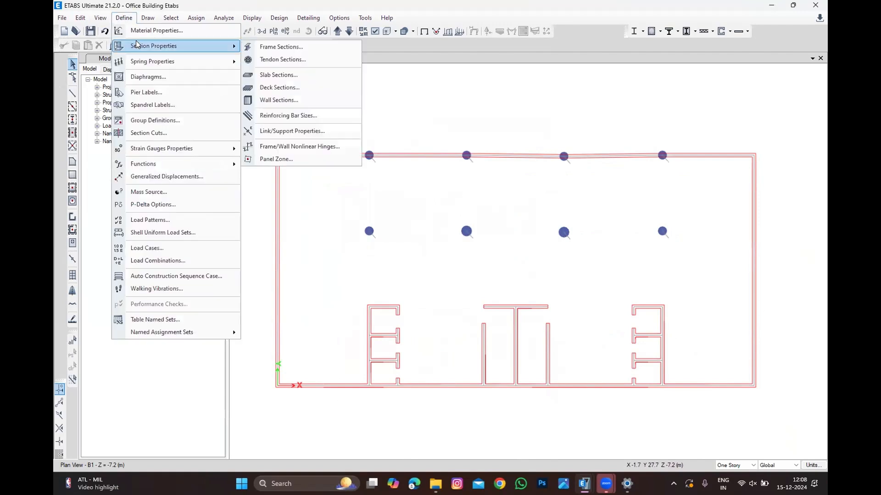
left_click(288, 76)
key("Escape")
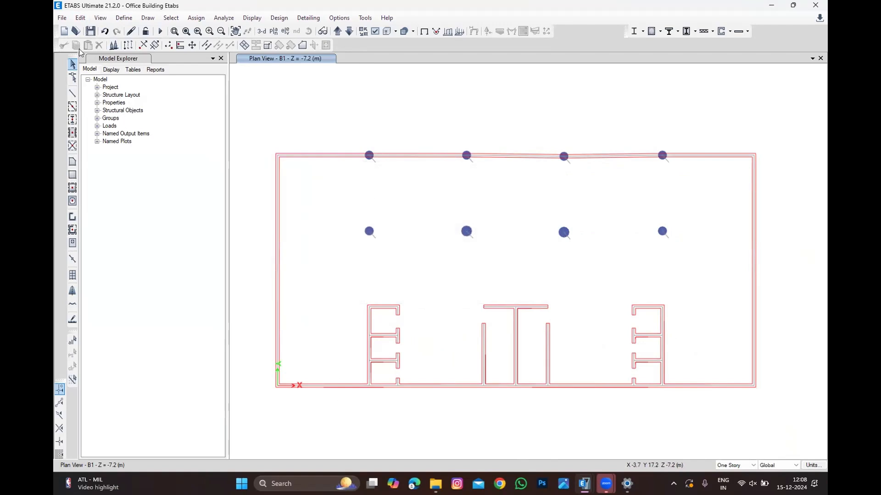
Step: Start the Draw Floor/Wall tool and set its slab property to S240
left_click_drag(73, 53, 61, 54)
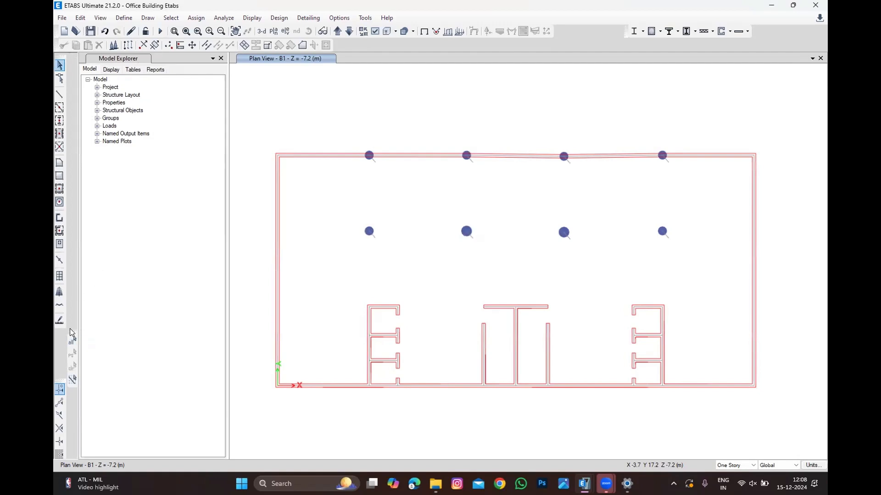
left_click_drag(73, 328, 61, 327)
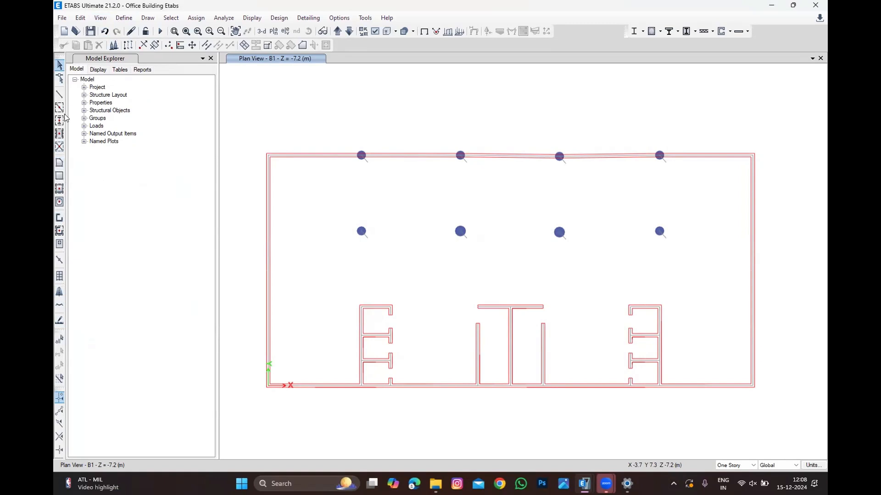
left_click(60, 164)
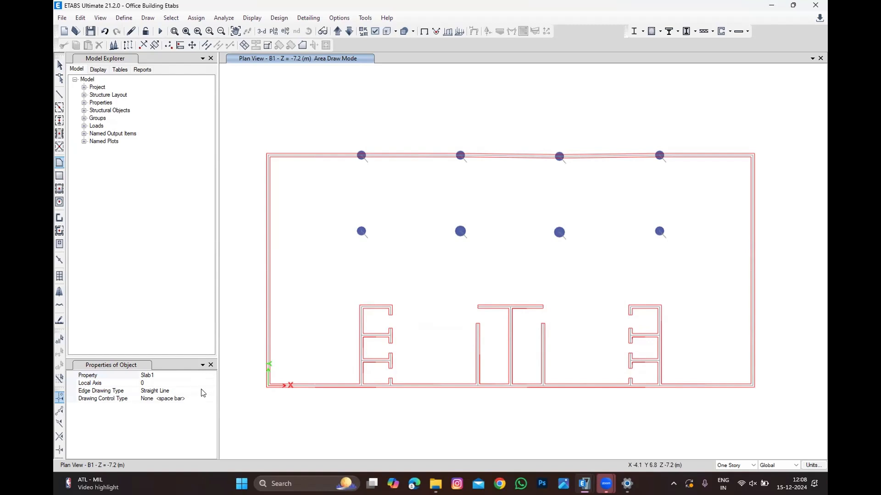
left_click(212, 376)
left_click(212, 375)
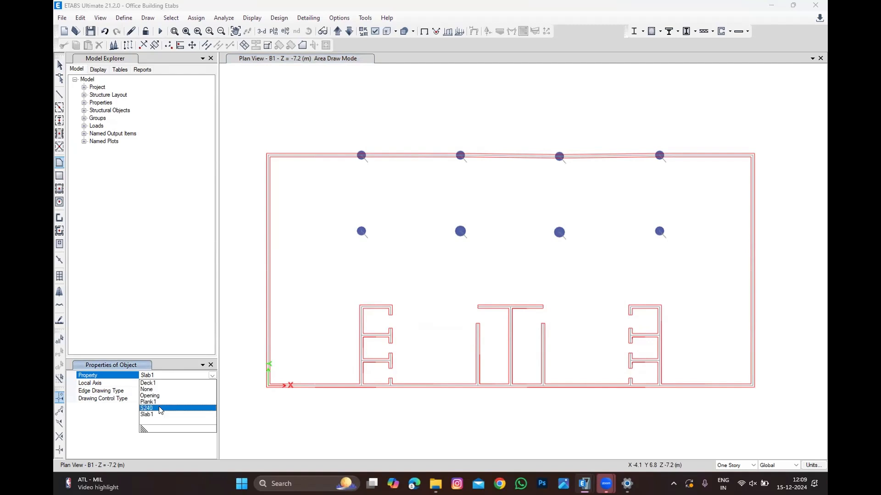
left_click(160, 408)
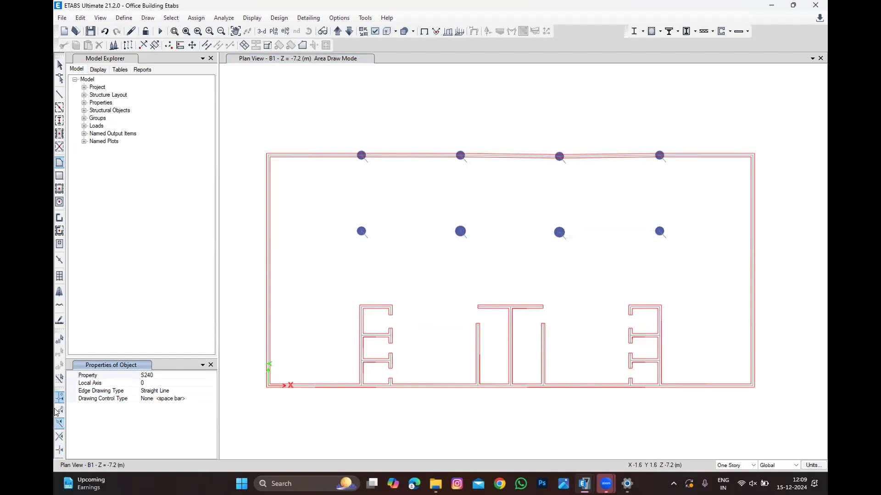
left_click(58, 436)
left_click(146, 18)
left_click(182, 322)
left_click(612, 132)
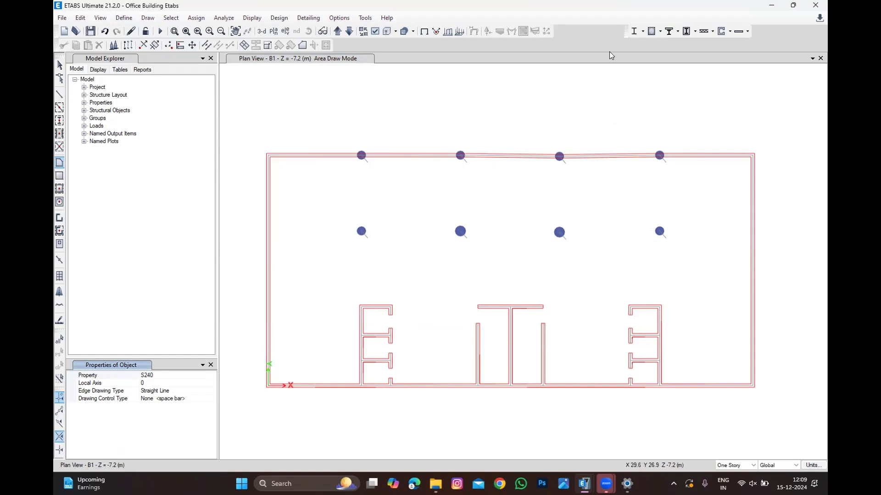
right_click(609, 50)
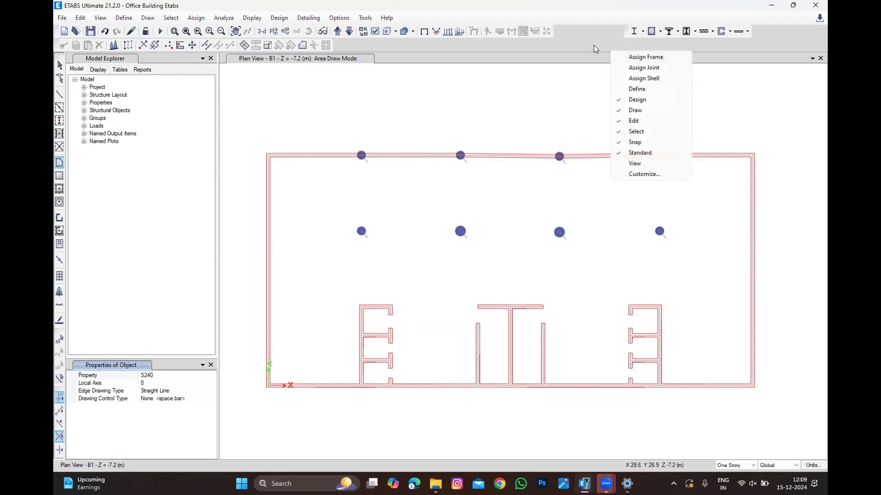
left_click(575, 32)
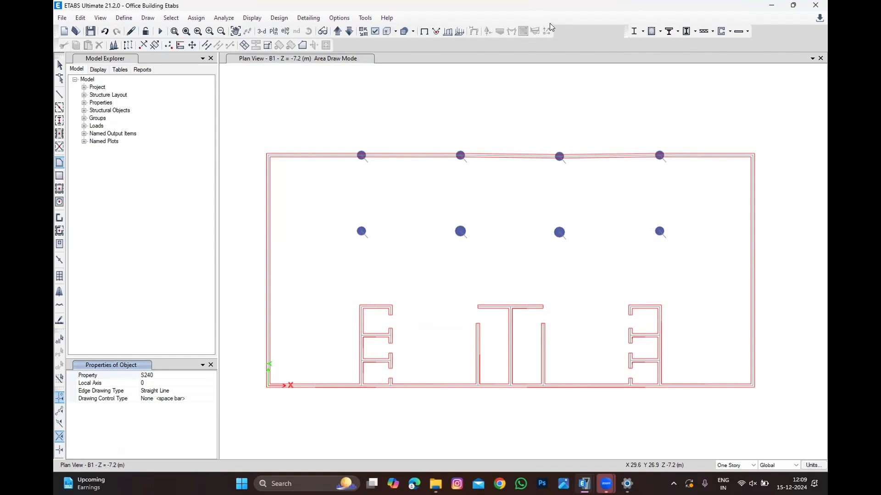
right_click(590, 44)
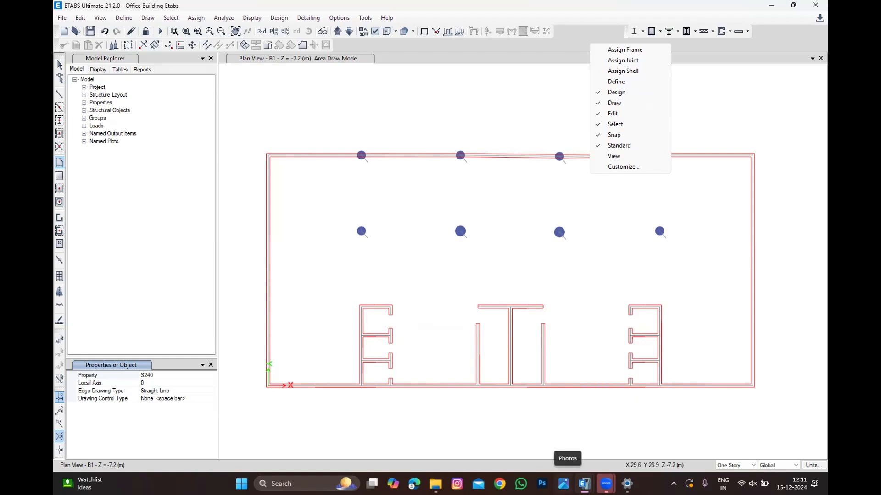
mouse_move(584, 483)
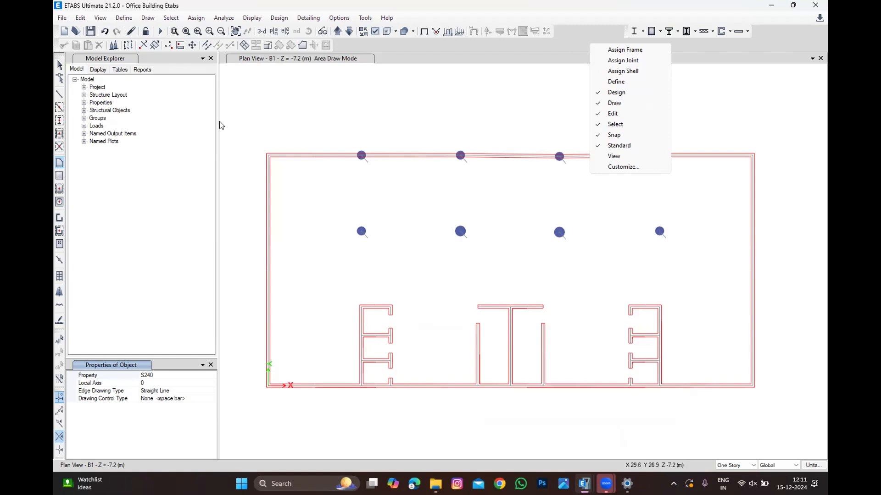
left_click(252, 117)
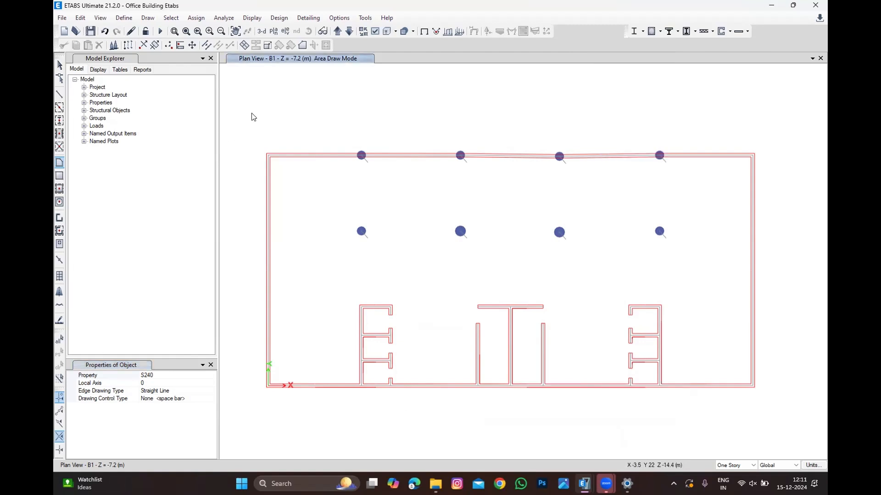
Step: Reset the user default settings
left_click(339, 18)
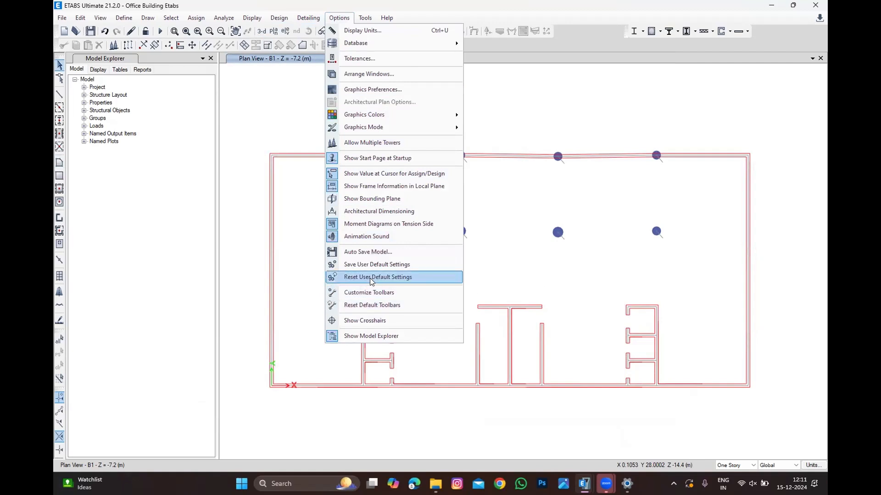
left_click(371, 277)
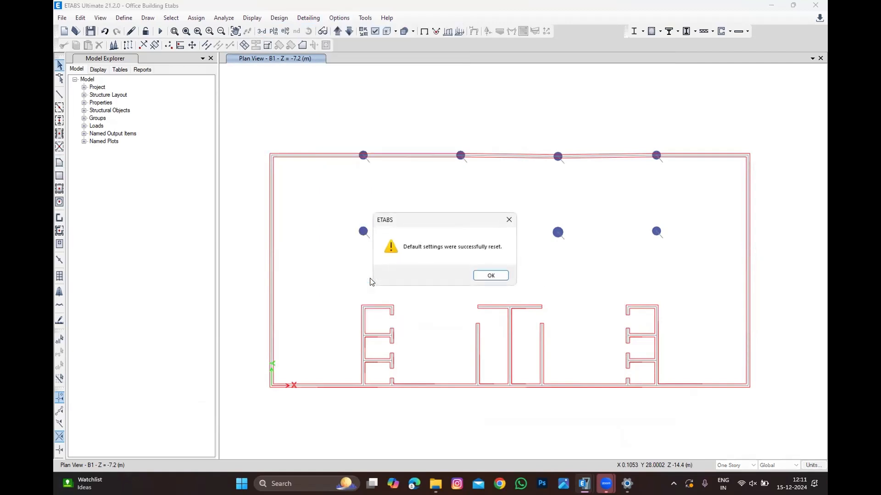
left_click(488, 274)
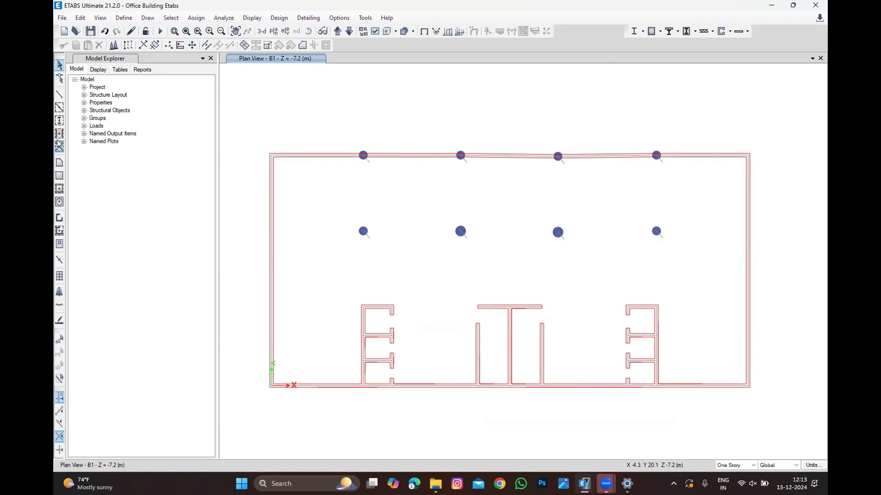
Step: Draw a rectangular floor slab about 42 m by 20.15 m over the whole plan, snapping to the four outer wall corners
left_click(59, 162)
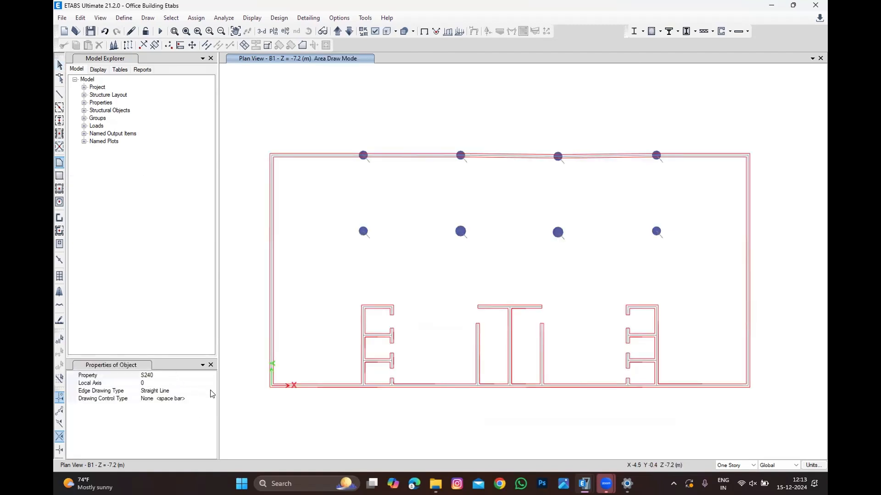
left_click(747, 387)
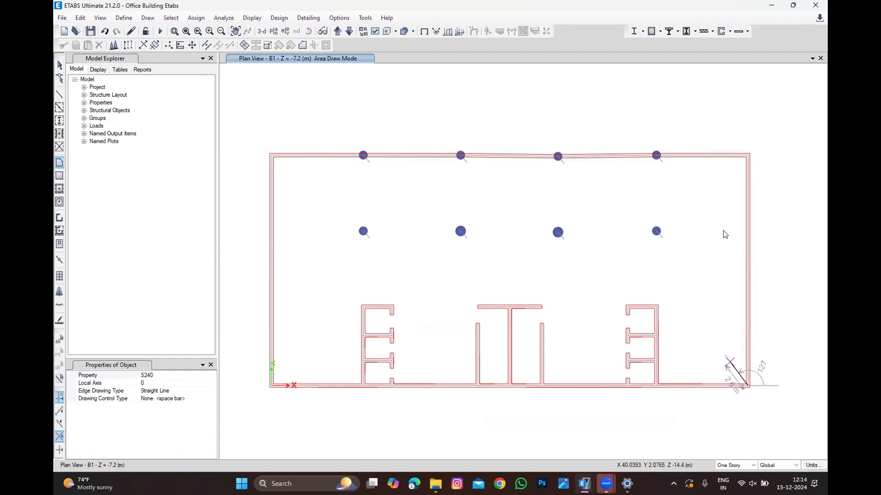
left_click(747, 156)
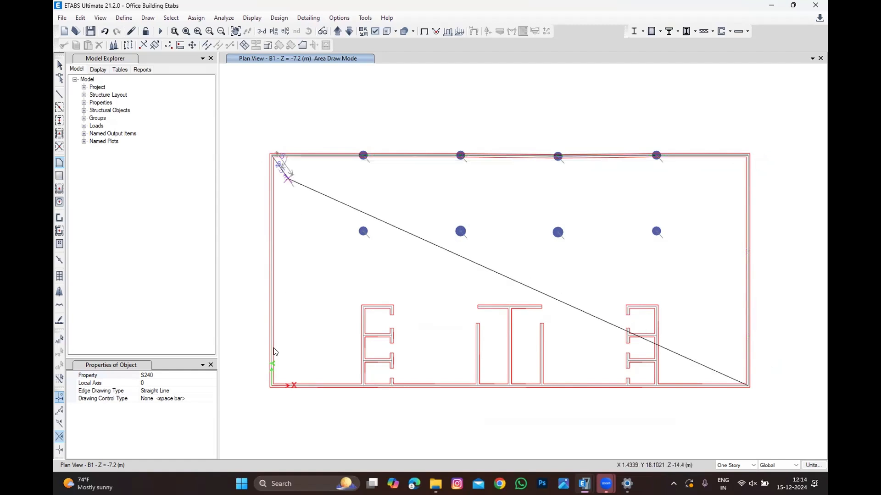
left_click(271, 156)
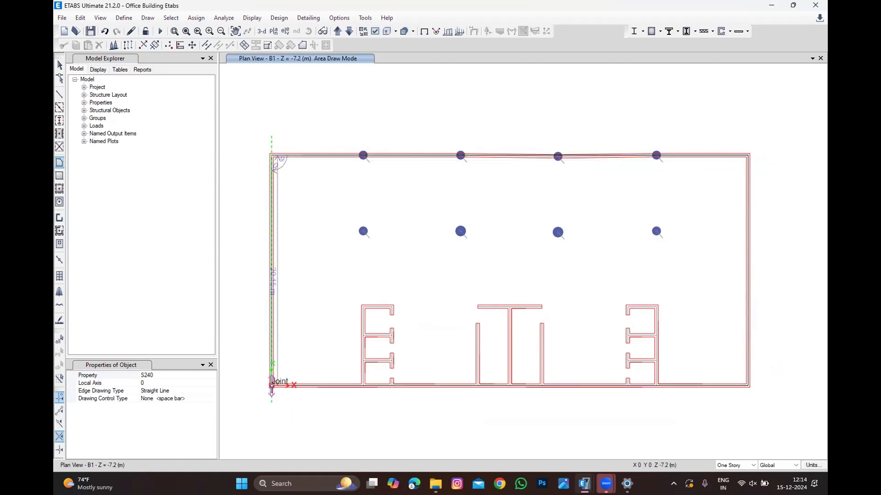
left_click(271, 387)
key("Escape")
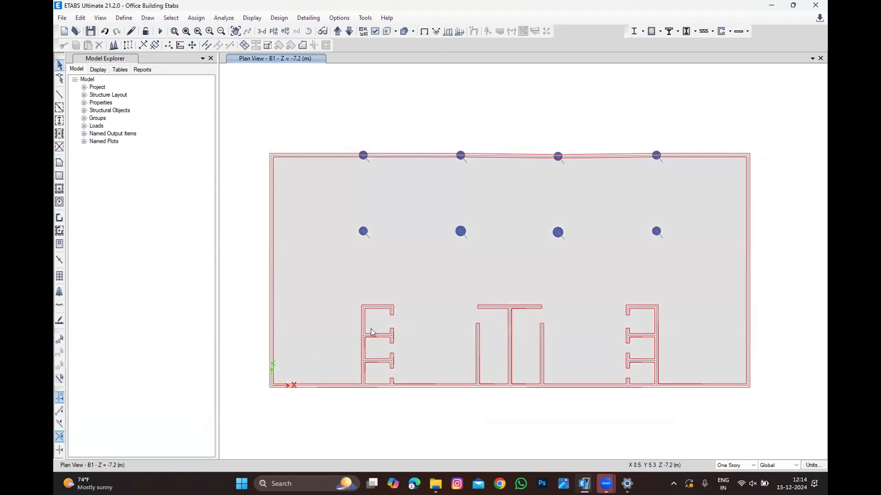
Step: Window-select the columns along the top wall and clear the selection again
scroll(485, 186, "up", 2)
scroll(491, 184, "down", 4)
scroll(477, 192, "up", 2)
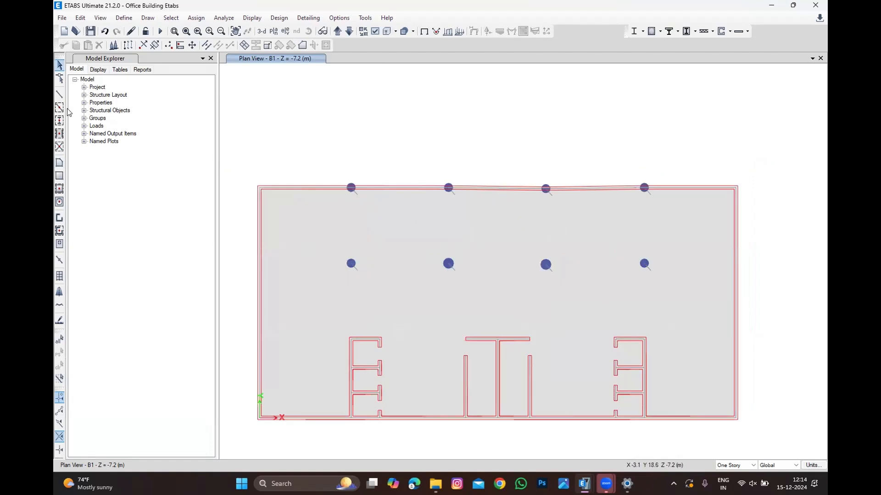
scroll(350, 179, "up", 5)
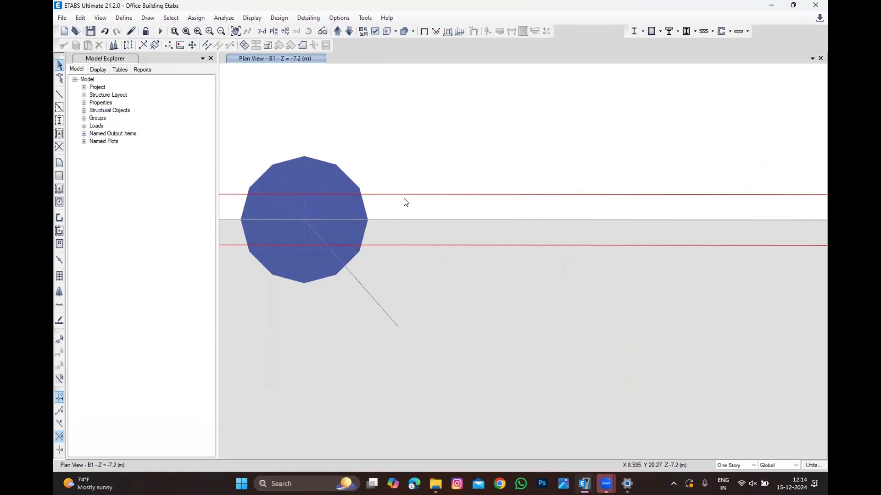
scroll(404, 201, "down", 3)
left_click_drag(351, 275, 488, 114)
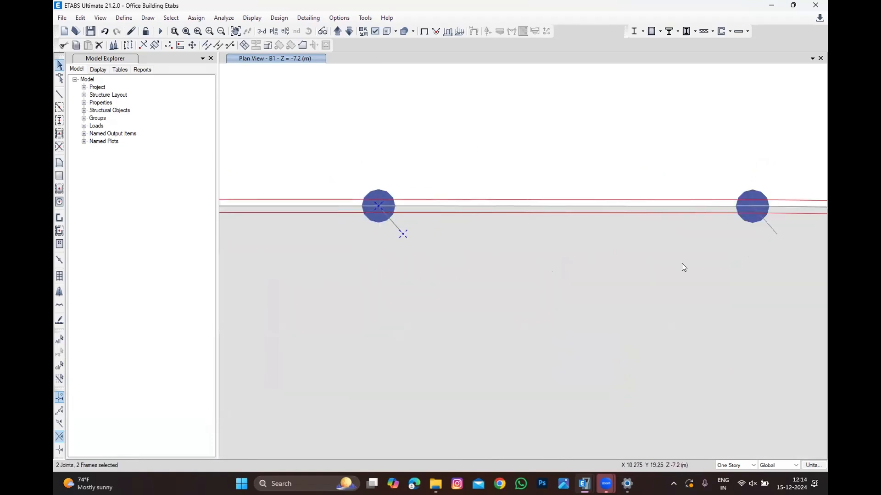
left_click_drag(649, 269, 780, 252)
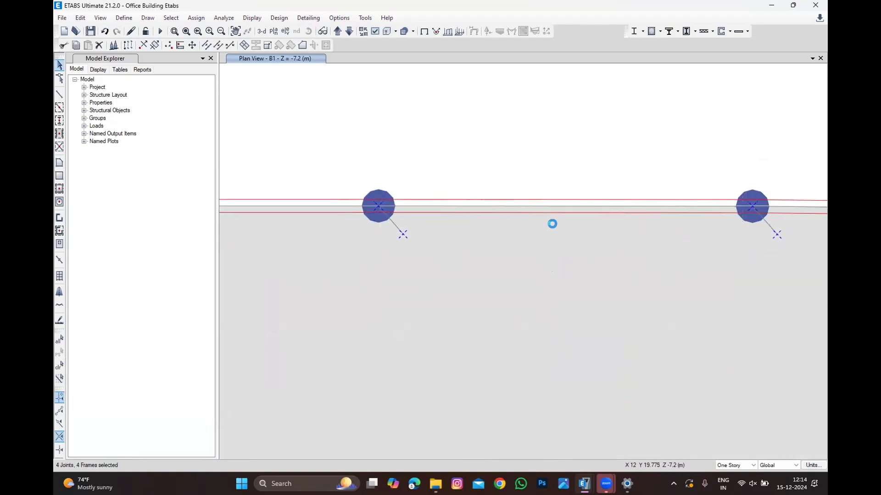
scroll(552, 222, "down", 4)
scroll(642, 216, "up", 5)
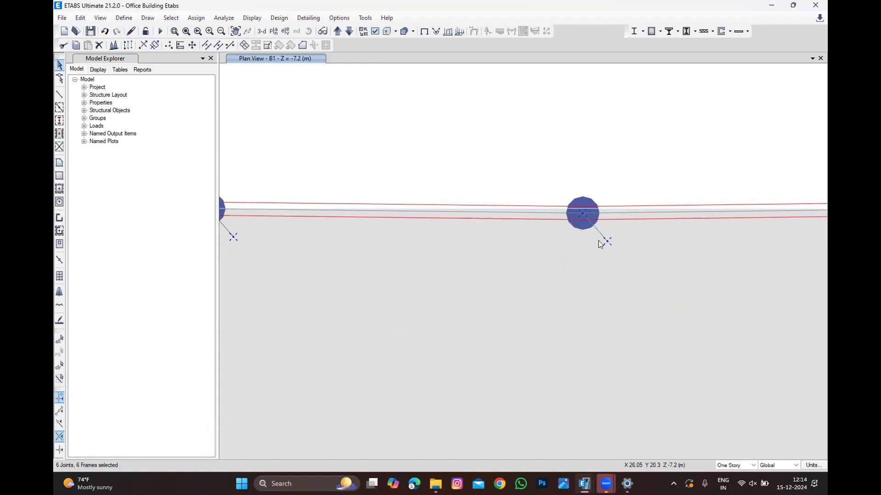
scroll(633, 246, "down", 2)
left_click_drag(694, 253, 765, 171)
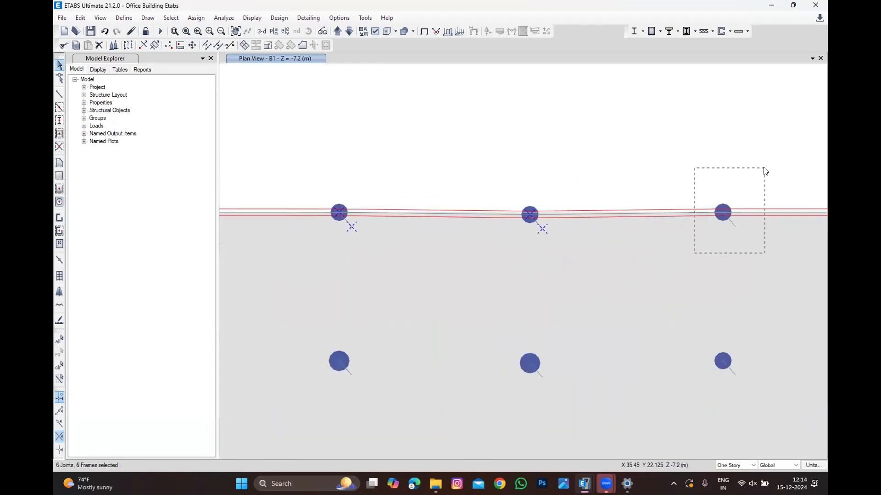
left_click(60, 366)
scroll(472, 266, "down", 3)
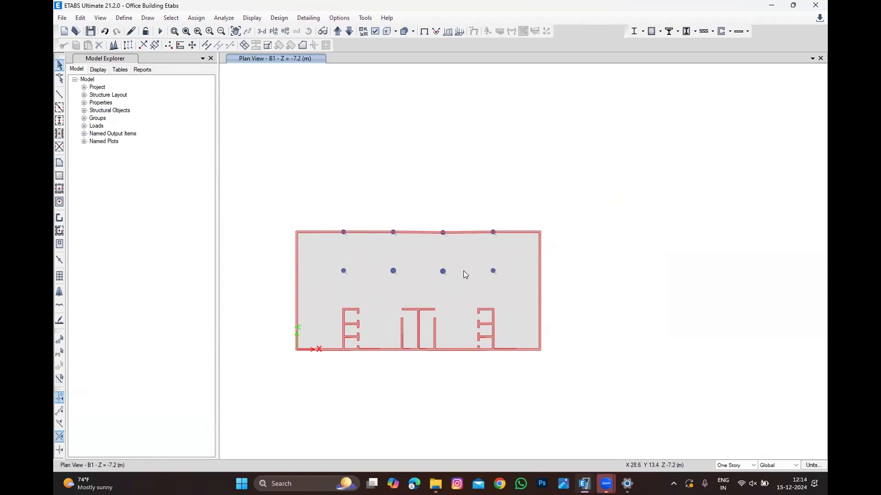
scroll(459, 265, "up", 2)
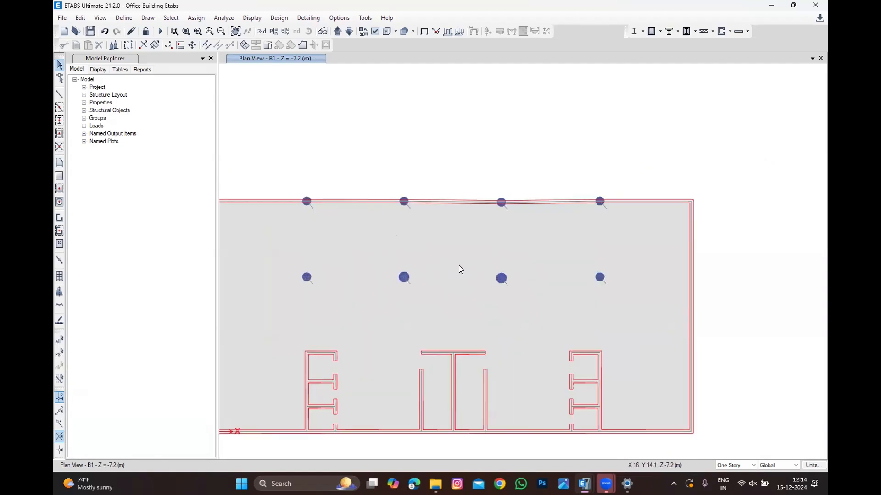
scroll(504, 254, "down", 2)
scroll(453, 294, "up", 2)
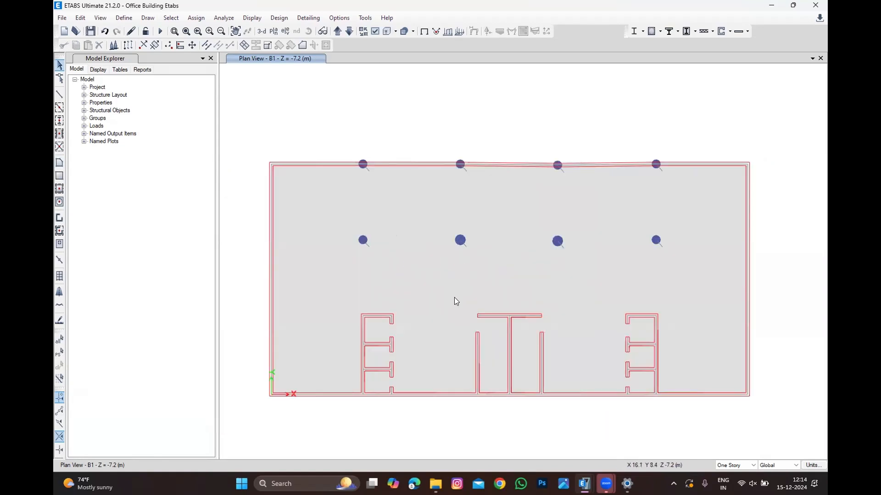
Step: Switch the area property to Opening and draw an opening over the top cell of the left lift core
scroll(565, 281, "down", 2)
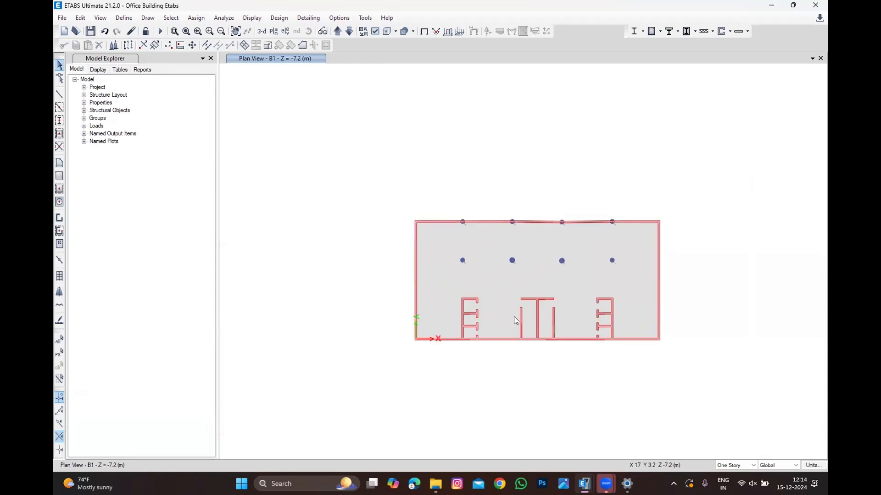
scroll(514, 317, "up", 2)
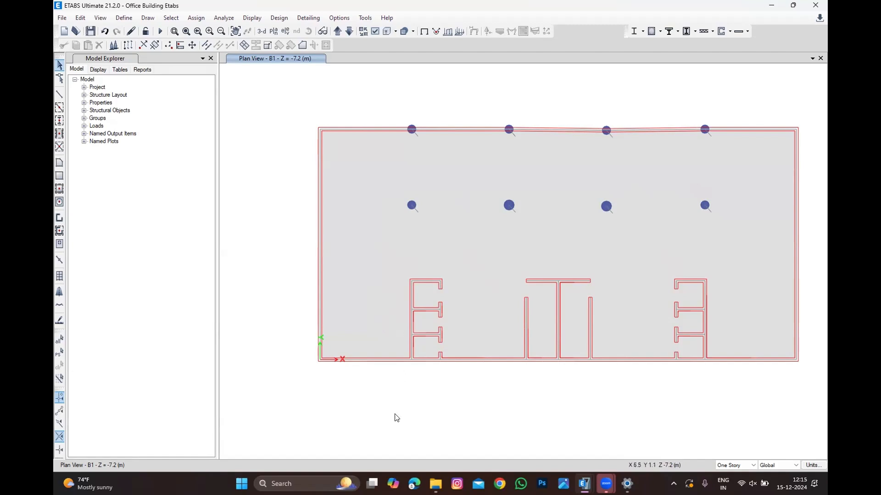
scroll(423, 304, "up", 2)
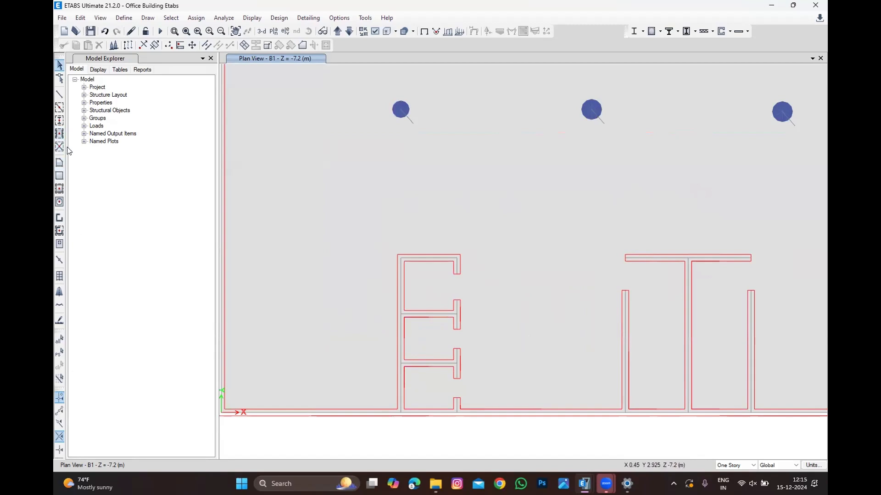
left_click(59, 162)
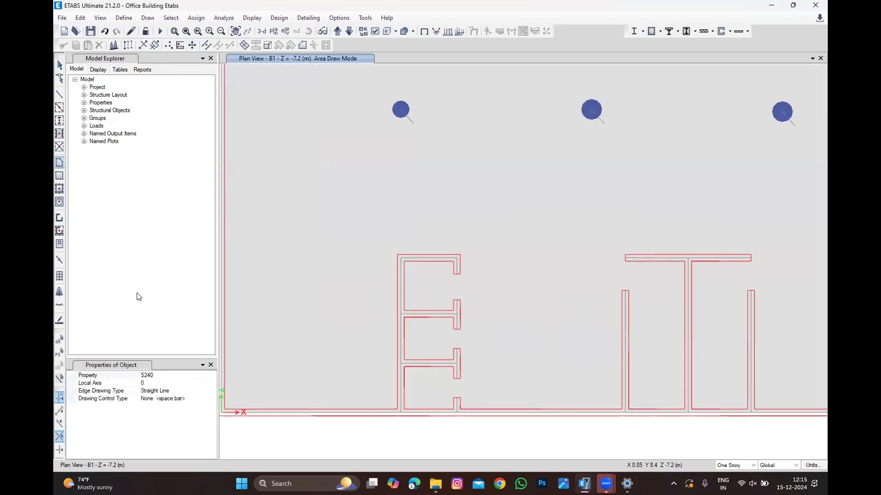
left_click(196, 376)
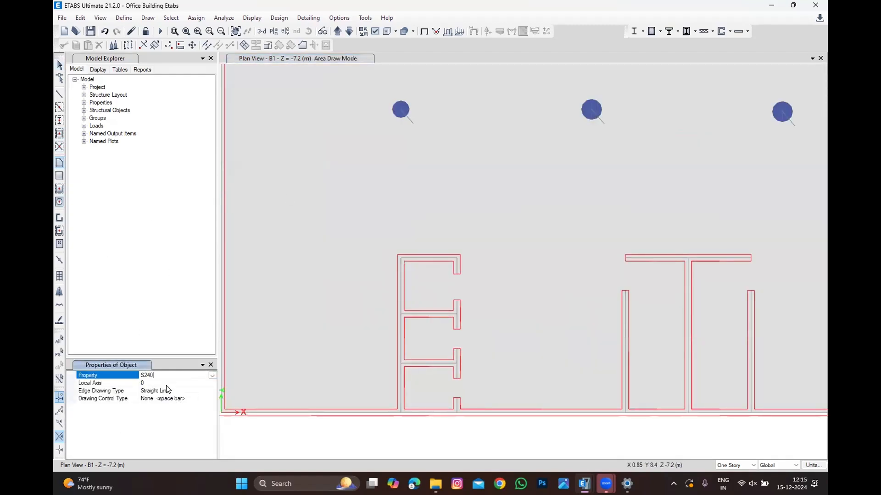
left_click(212, 375)
left_click(156, 396)
left_click(457, 314)
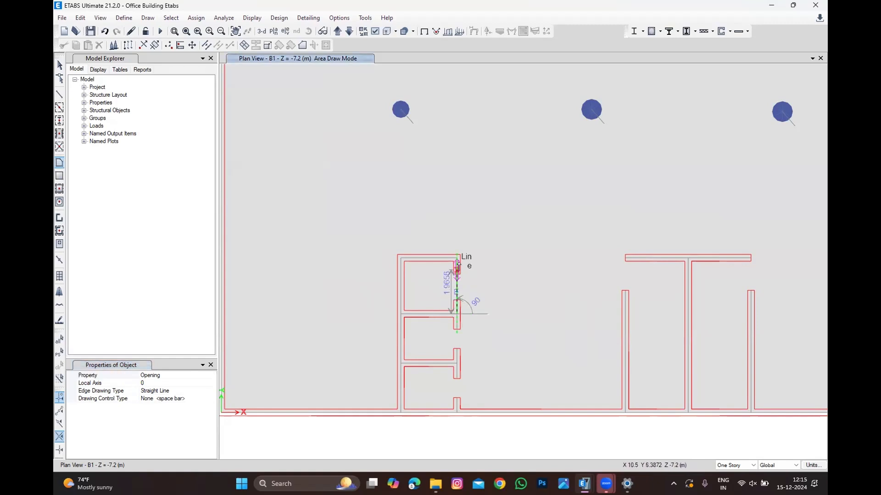
left_click(457, 260)
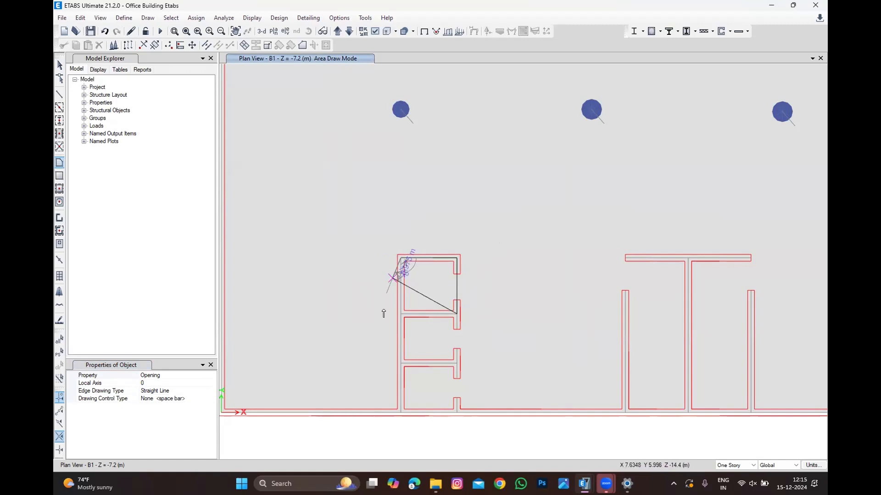
left_click(400, 259)
left_click(400, 313)
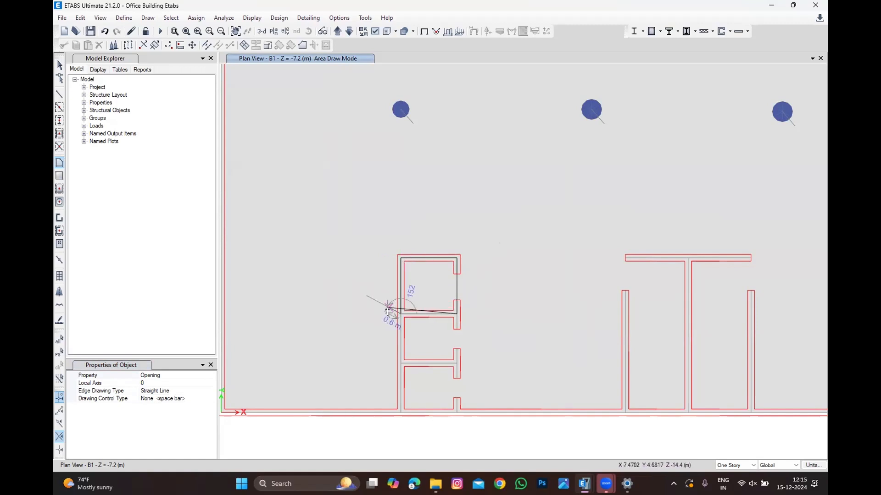
key("Return")
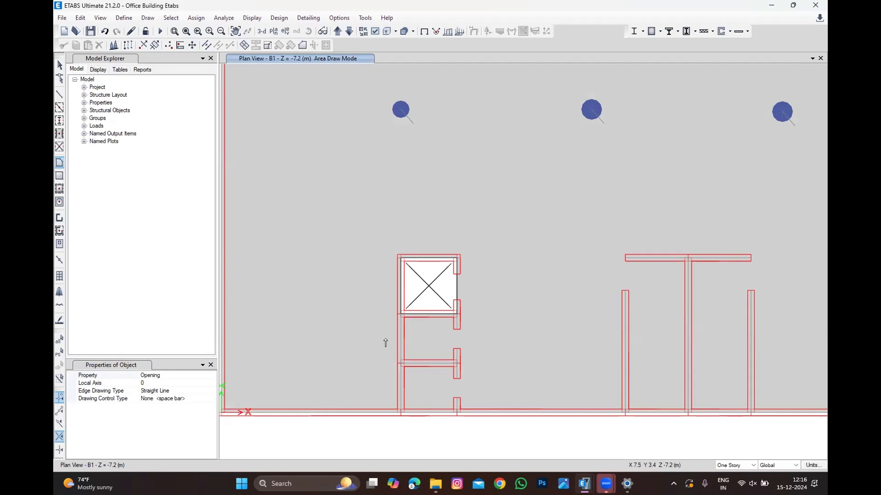
Step: Draw openings over the middle and bottom cells of the left lift core
scroll(403, 326, "up", 2)
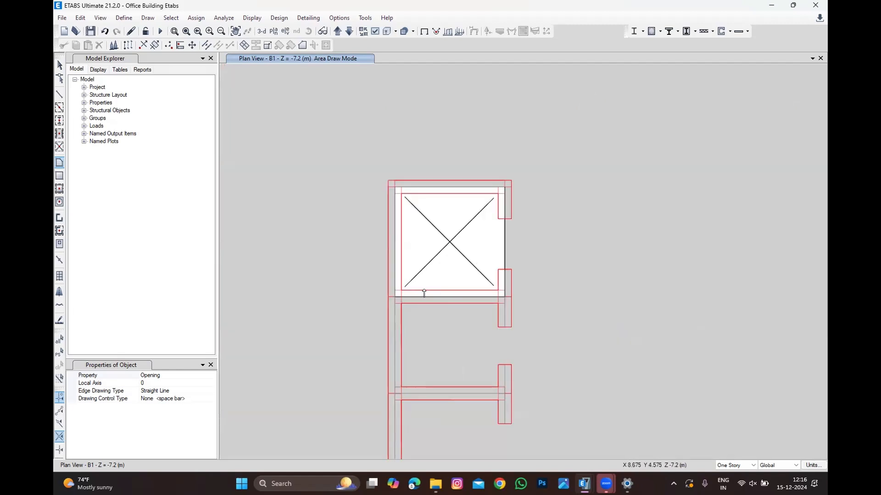
scroll(441, 243, "down", 3)
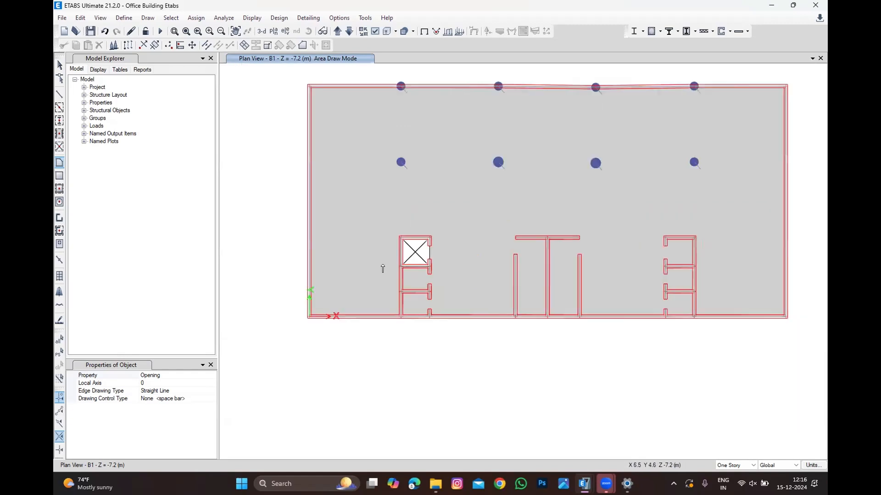
scroll(505, 281, "up", 2)
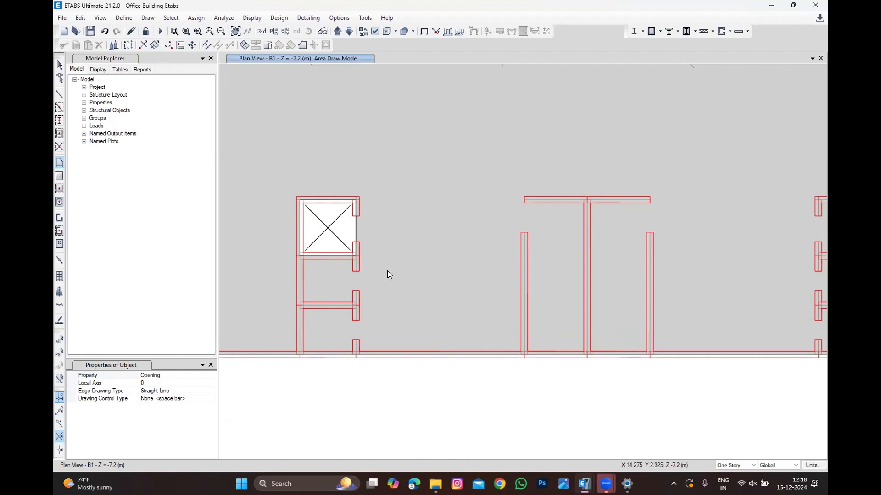
scroll(316, 257, "up", 2)
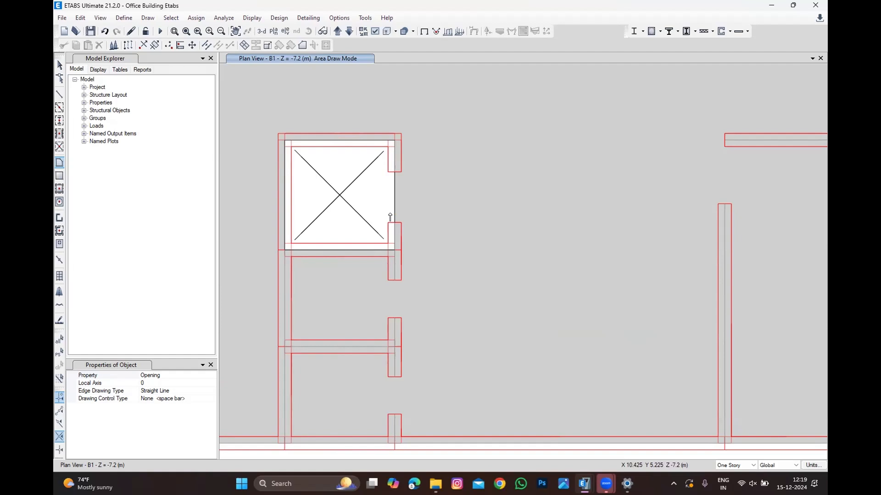
left_click(395, 250)
left_click(286, 250)
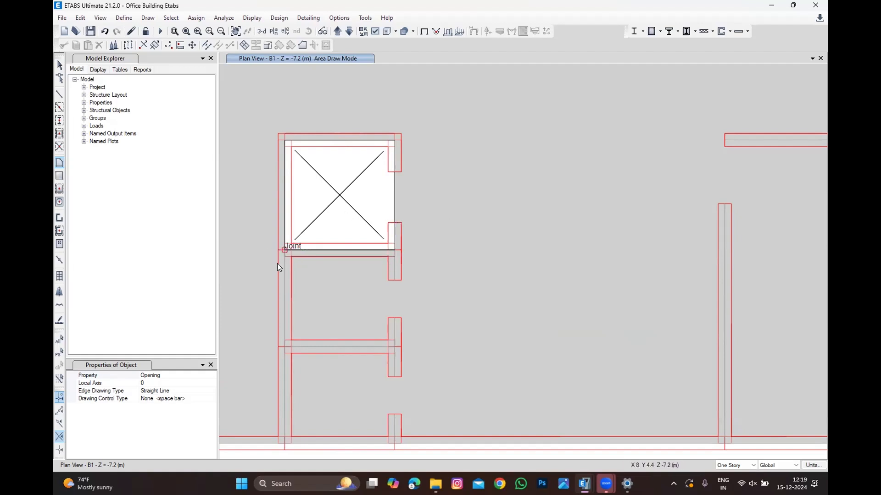
left_click(286, 347)
double_click(395, 348)
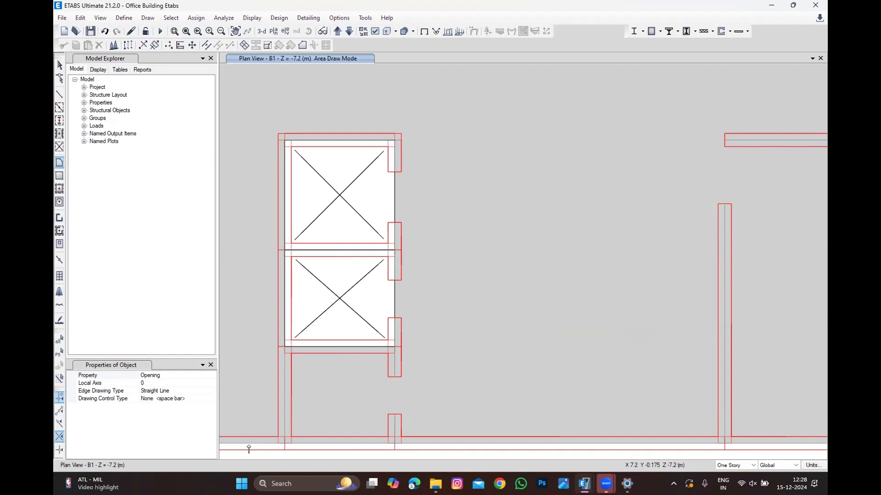
left_click(394, 347)
left_click(285, 347)
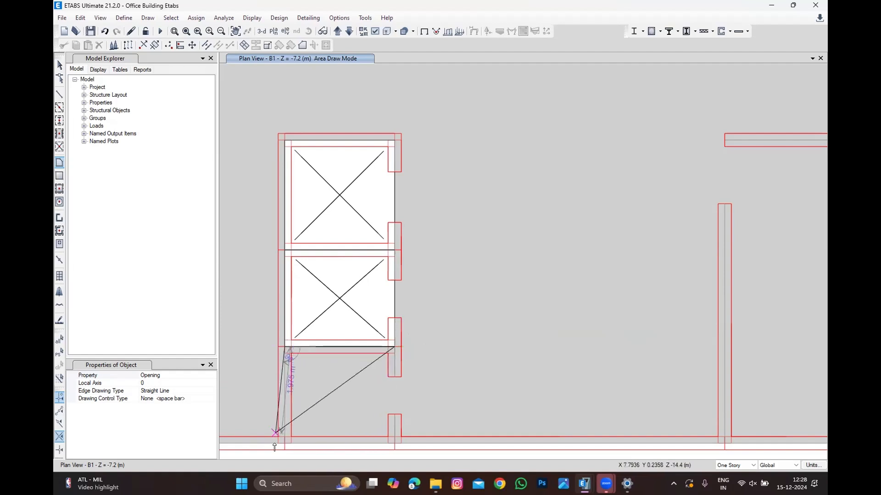
left_click(285, 442)
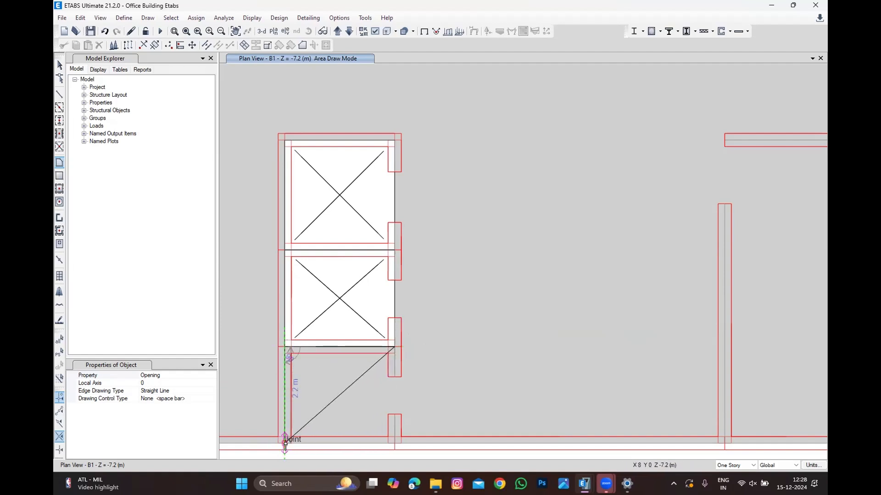
double_click(394, 442)
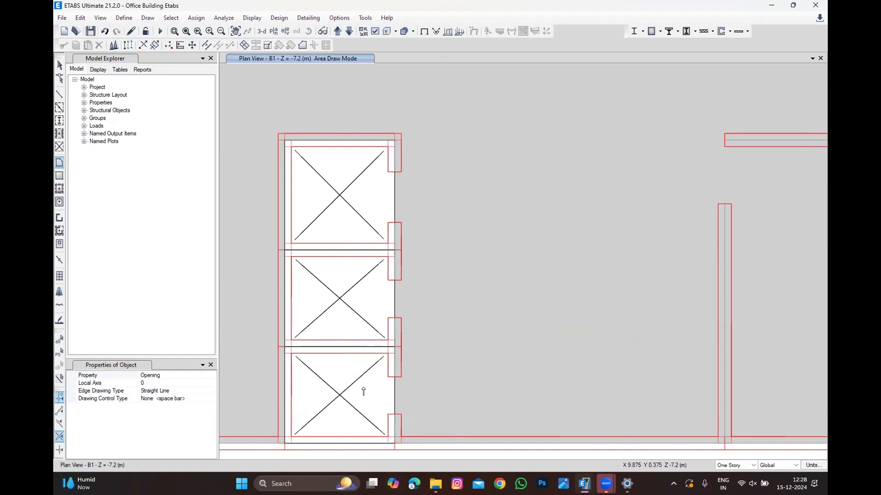
Step: Draw an opening over the top cell of the right lift core
scroll(266, 223, "down", 3)
scroll(270, 222, "down", 2)
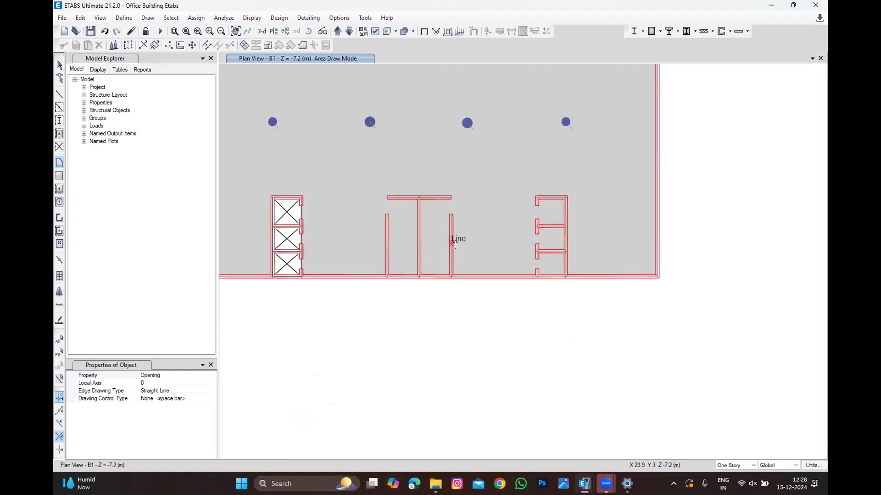
scroll(456, 240, "up", 2)
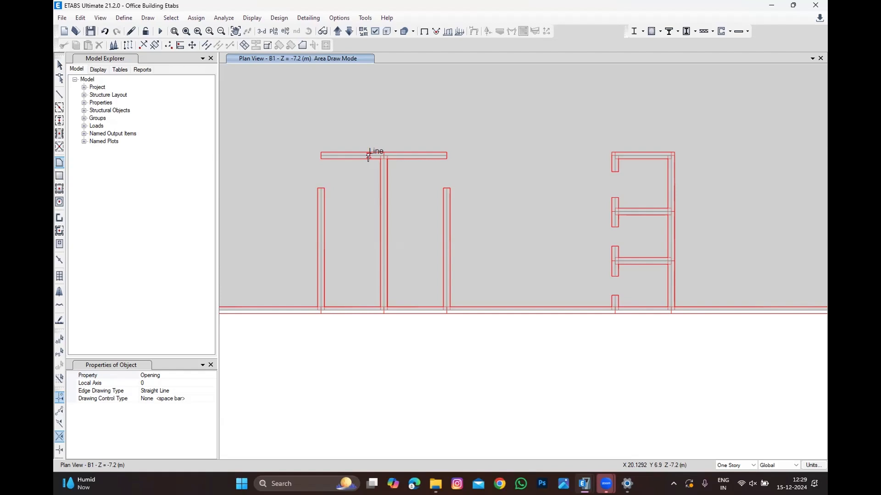
left_click(614, 157)
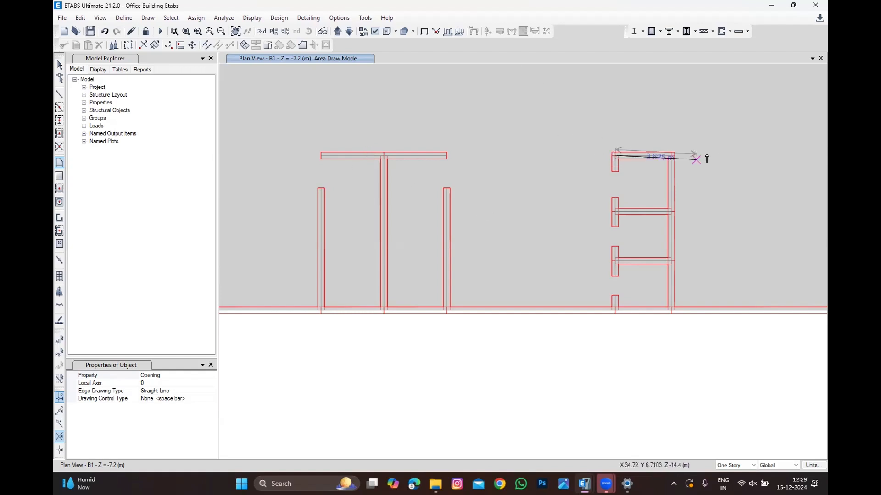
left_click(670, 157)
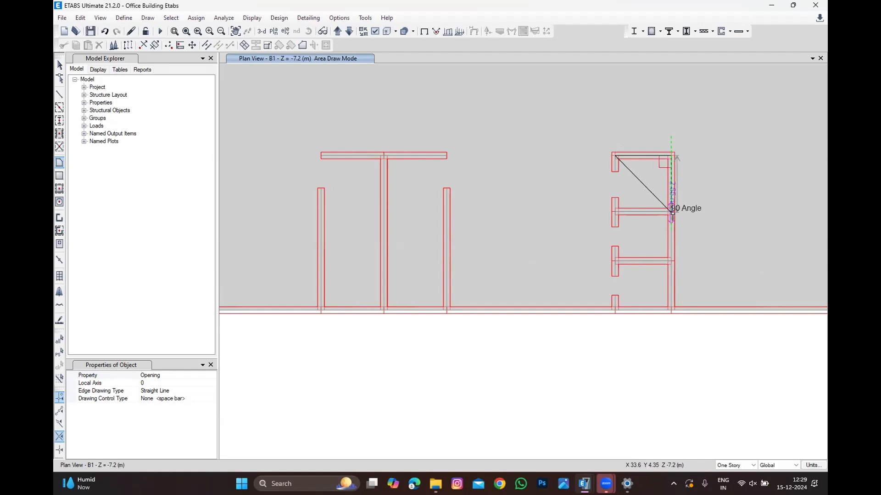
left_click(671, 210)
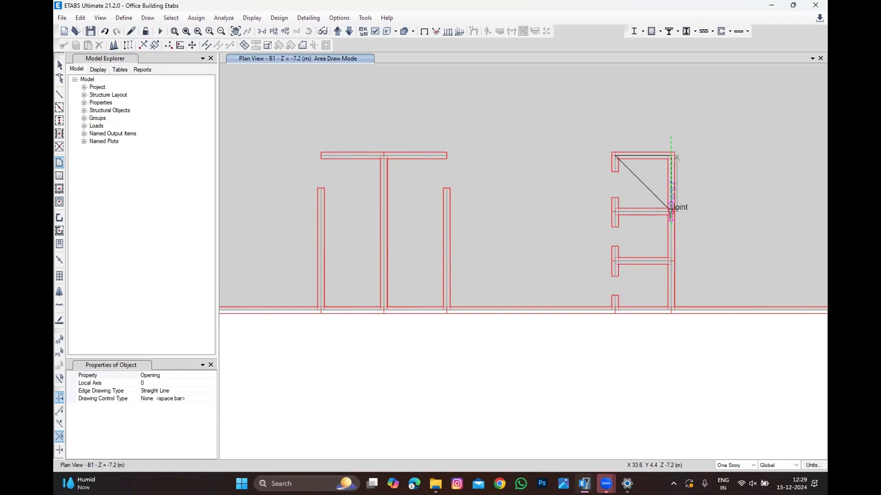
double_click(614, 210)
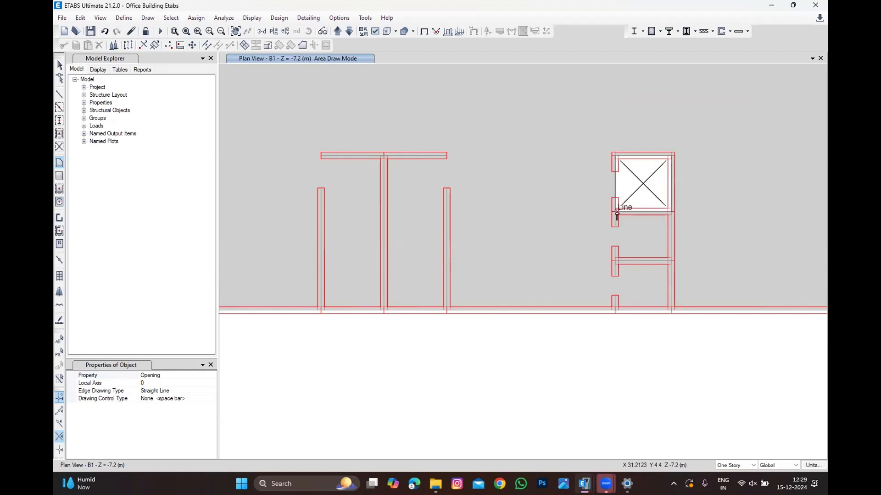
Step: Draw openings over the middle and bottom cells of the right lift core and exit the drawing tool
left_click(615, 212)
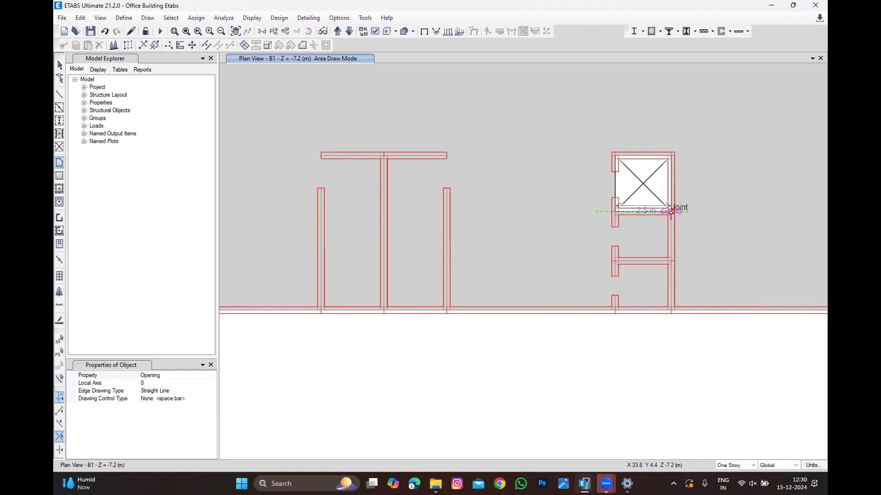
left_click(671, 212)
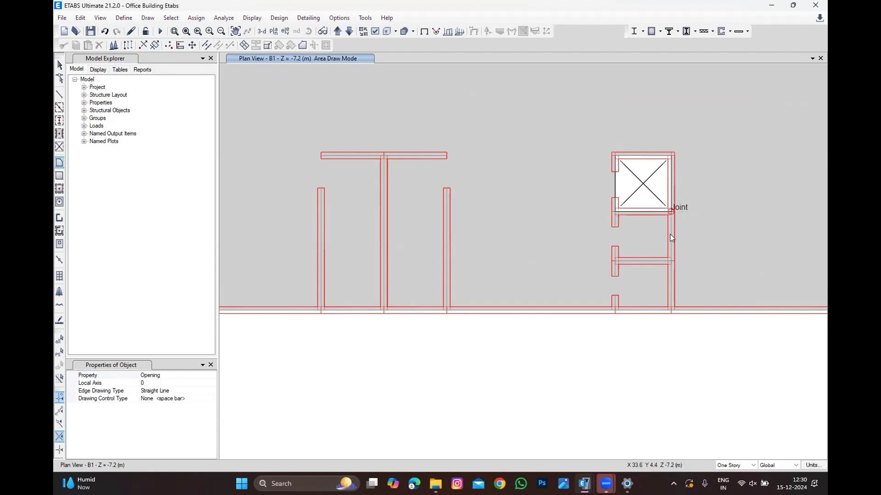
left_click(672, 261)
double_click(613, 261)
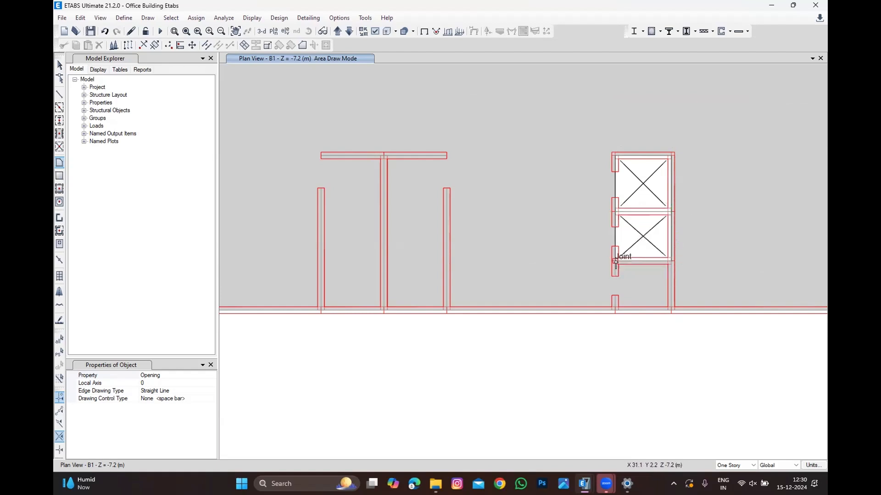
left_click(614, 261)
left_click(671, 261)
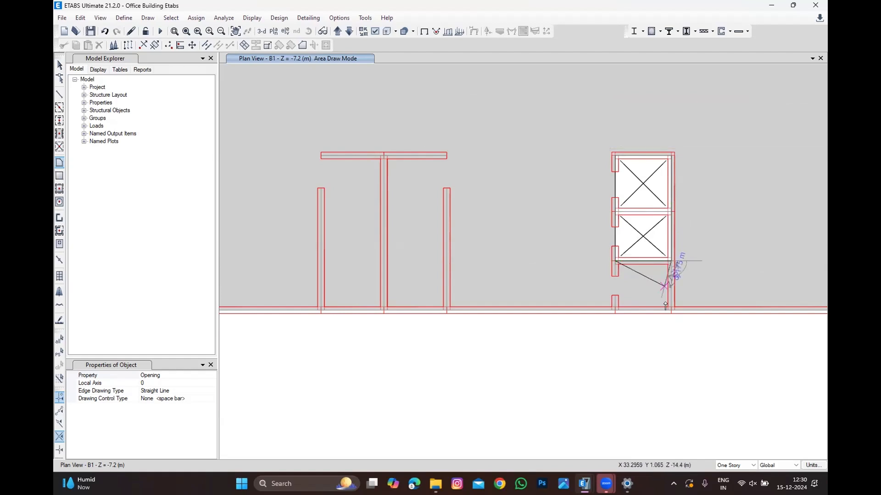
left_click(670, 310)
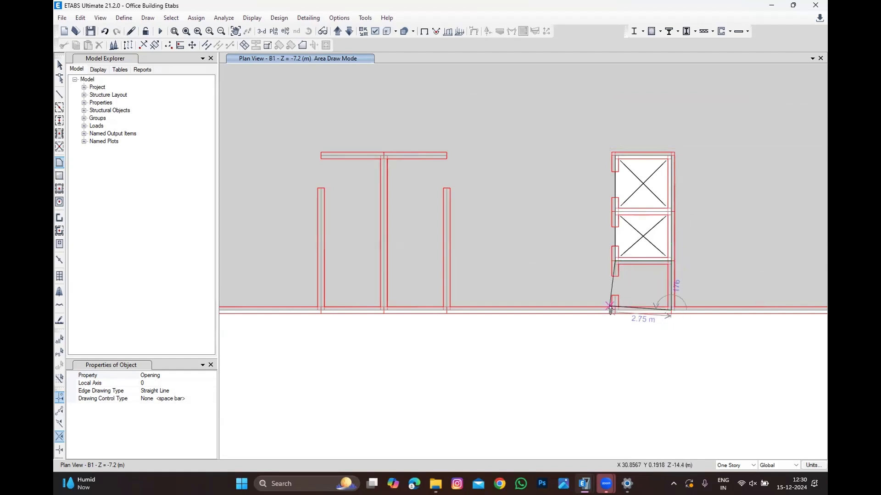
double_click(615, 305)
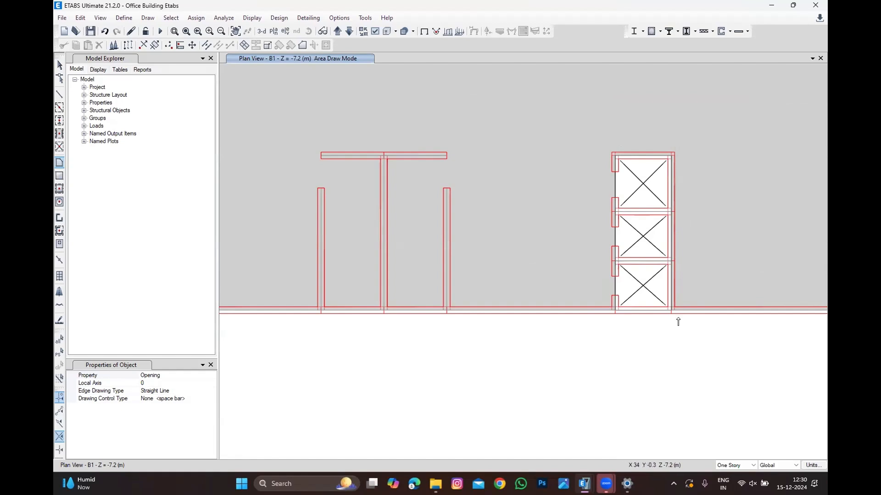
scroll(678, 319, "down", 2)
key("Escape")
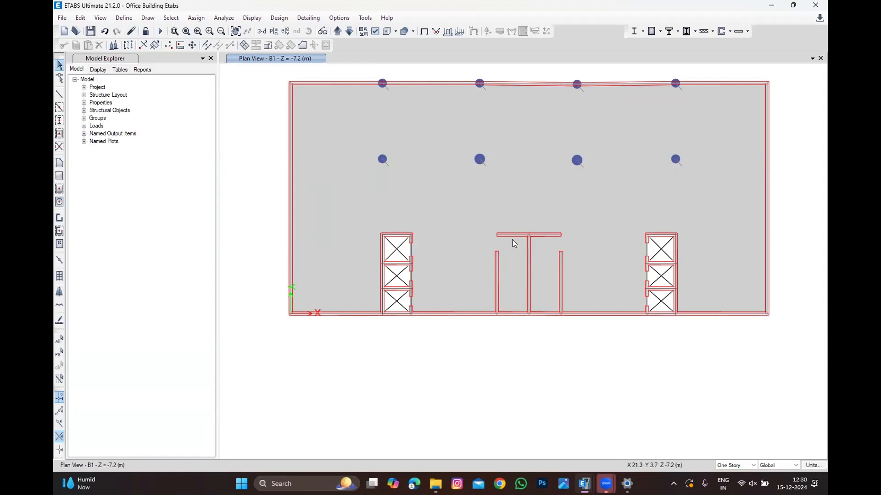
scroll(521, 274, "up", 2)
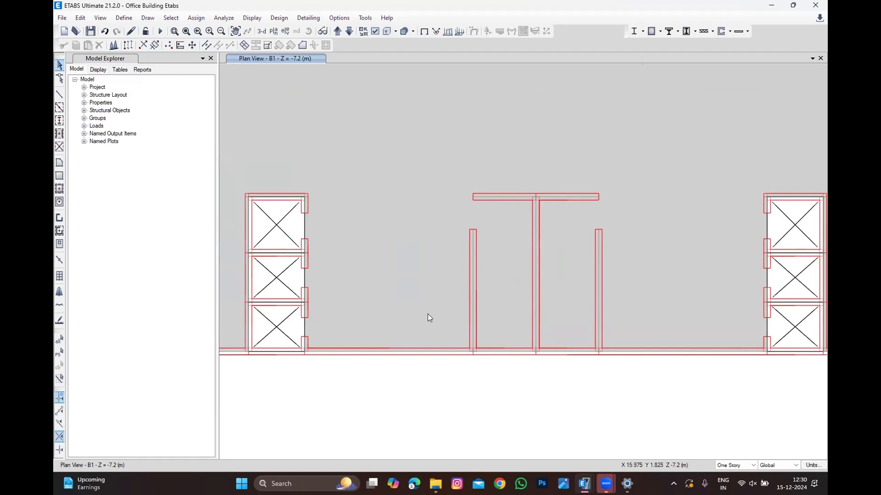
scroll(452, 306, "down", 2)
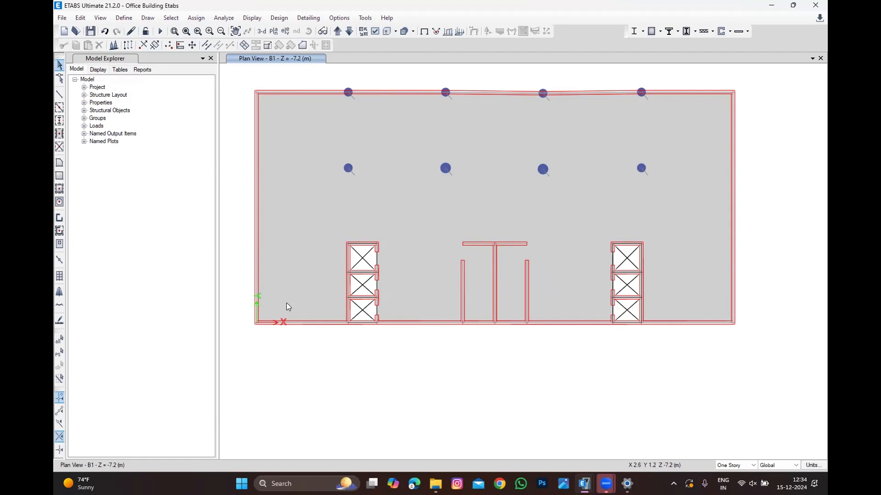
scroll(302, 216, "up", 2)
scroll(451, 431, "up", 3)
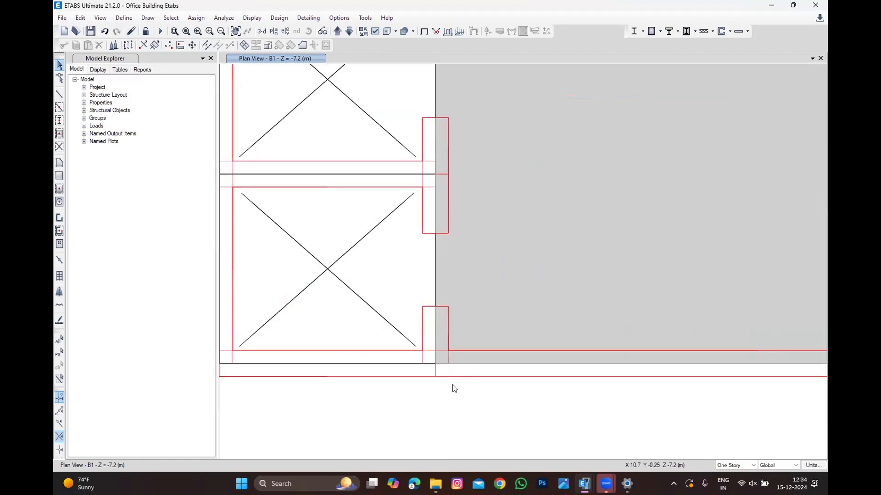
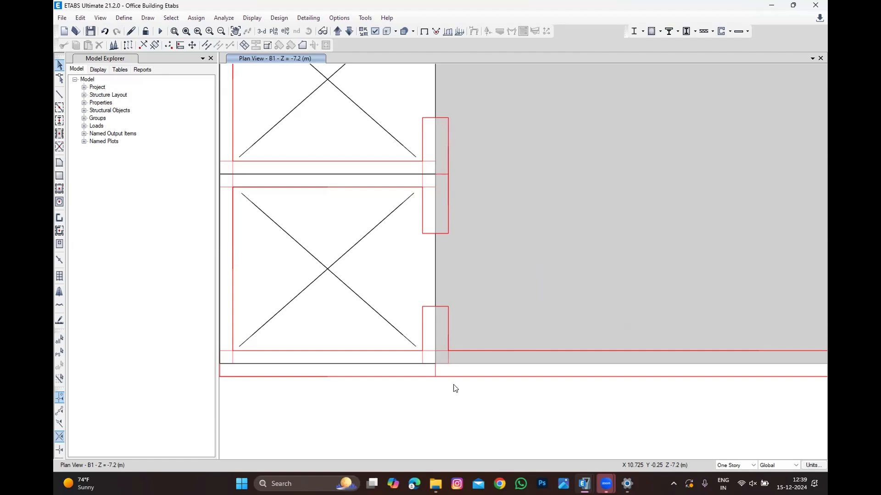
scroll(544, 349, "down", 2)
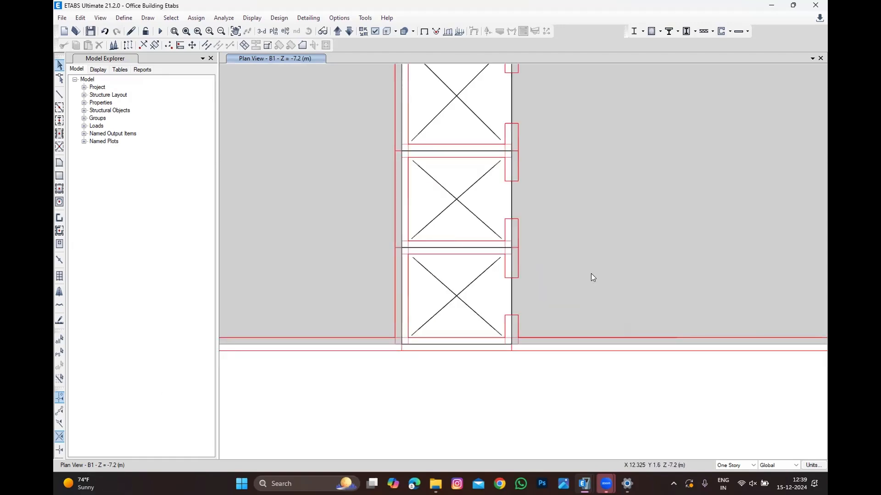
scroll(591, 273, "down", 3)
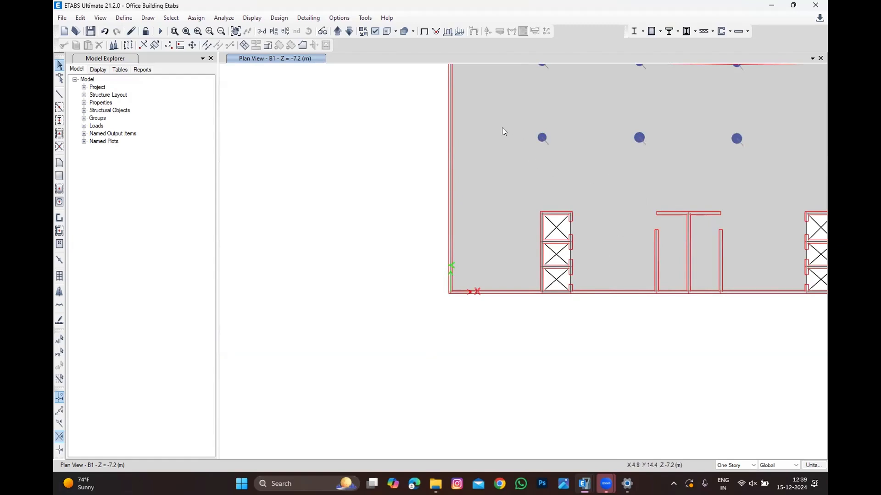
scroll(593, 122, "down", 2)
scroll(576, 125, "up", 2)
scroll(600, 210, "down", 2)
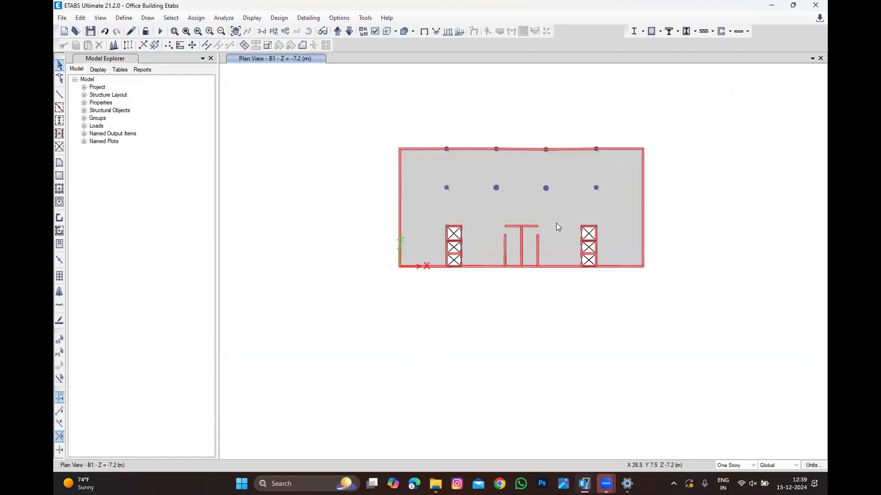
scroll(471, 183, "up", 2)
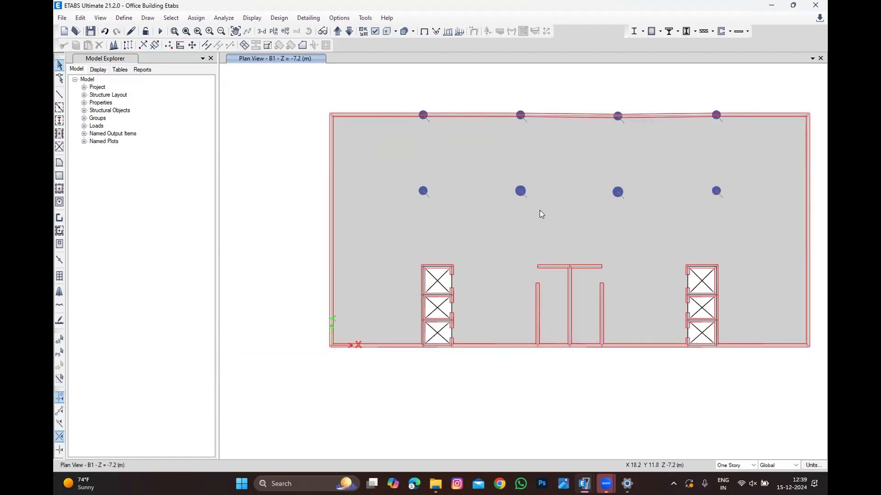
left_click(124, 20)
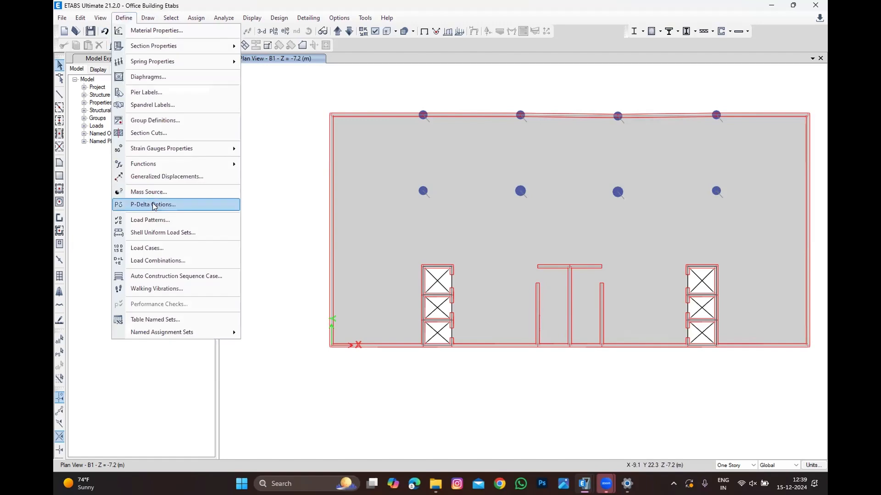
left_click(156, 219)
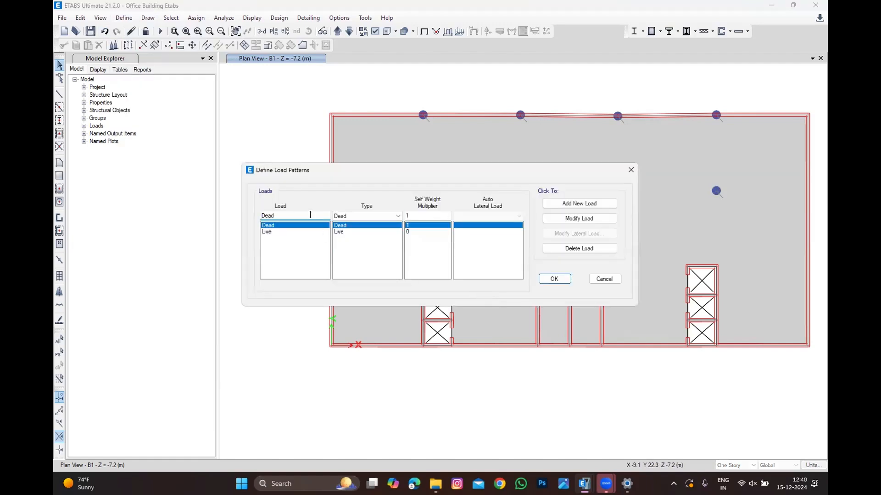
key("Escape")
Step: Add a new load pattern named SDL with type Super Dead
left_click(113, 20)
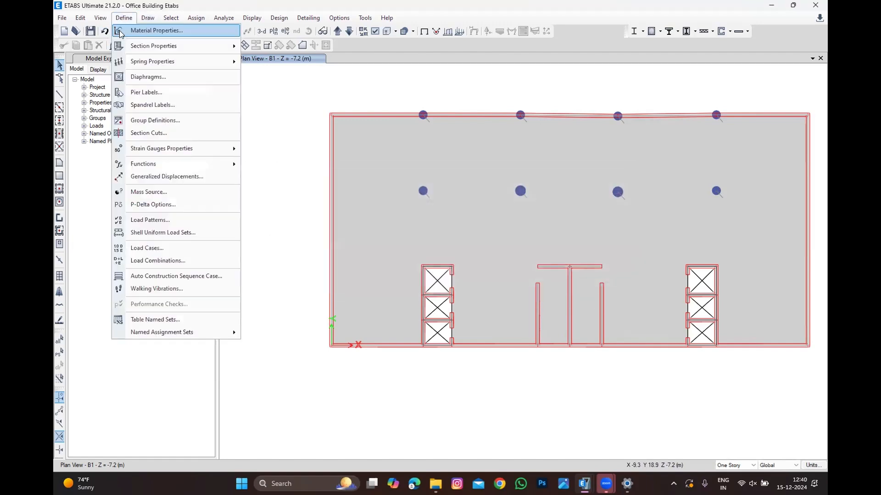
mouse_move(122, 46)
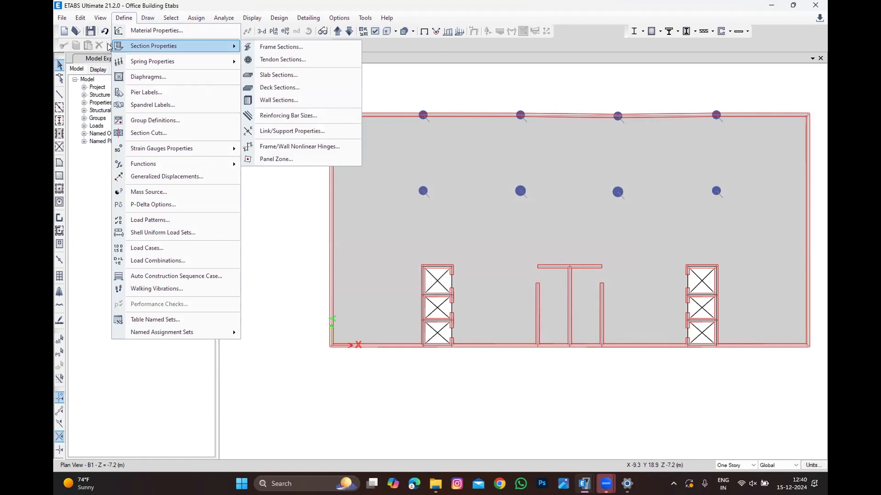
left_click(151, 220)
double_click(291, 216)
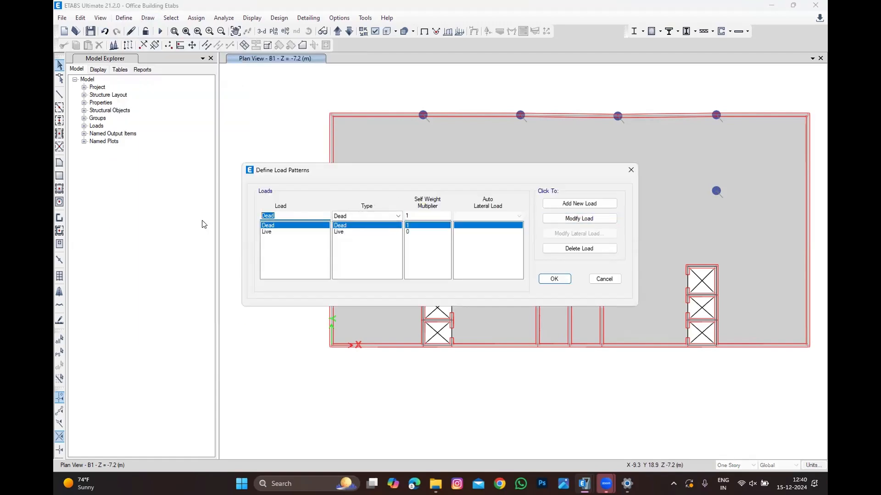
type("SDL")
left_click(397, 215)
left_click(369, 232)
left_click(574, 204)
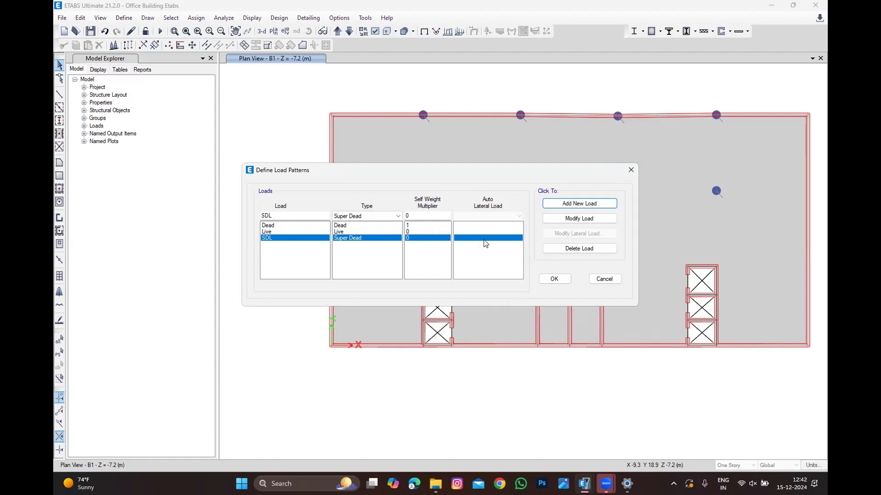
left_click(554, 279)
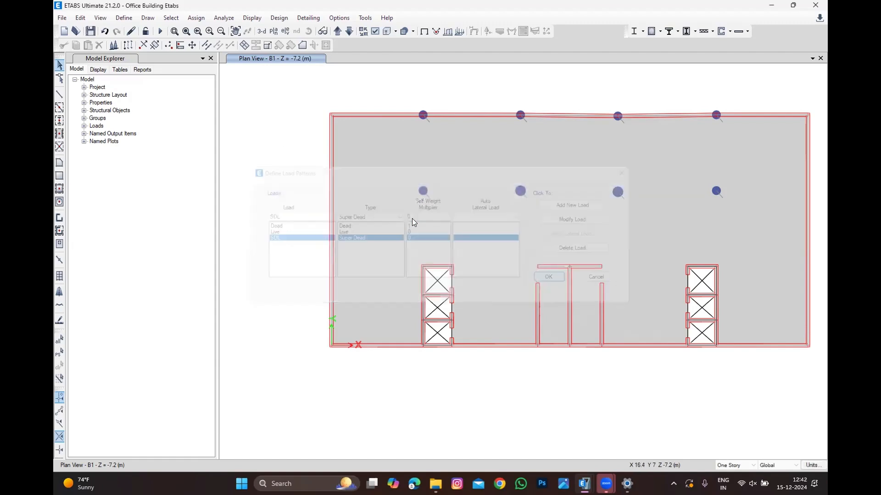
Step: Select the B1 slab and assign it a uniform SDL shell load of 1 kN/m² in the gravity direction
scroll(355, 249, "down", 3)
scroll(355, 248, "up", 3)
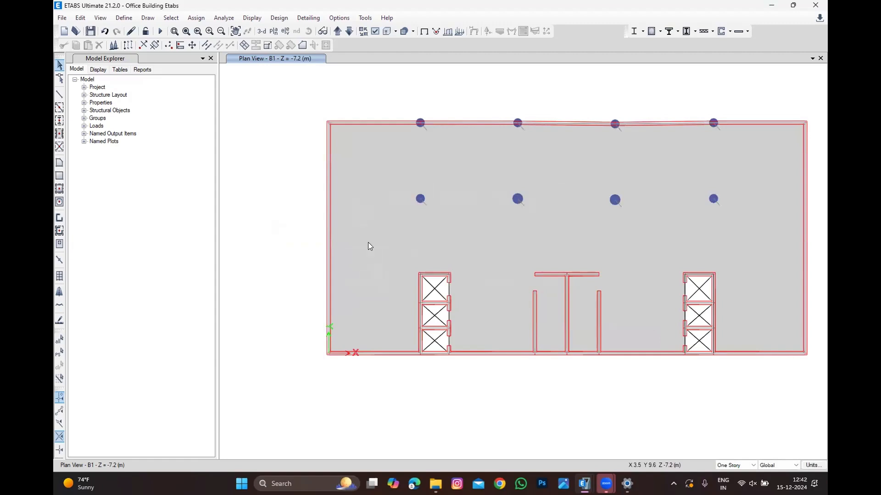
left_click(393, 167)
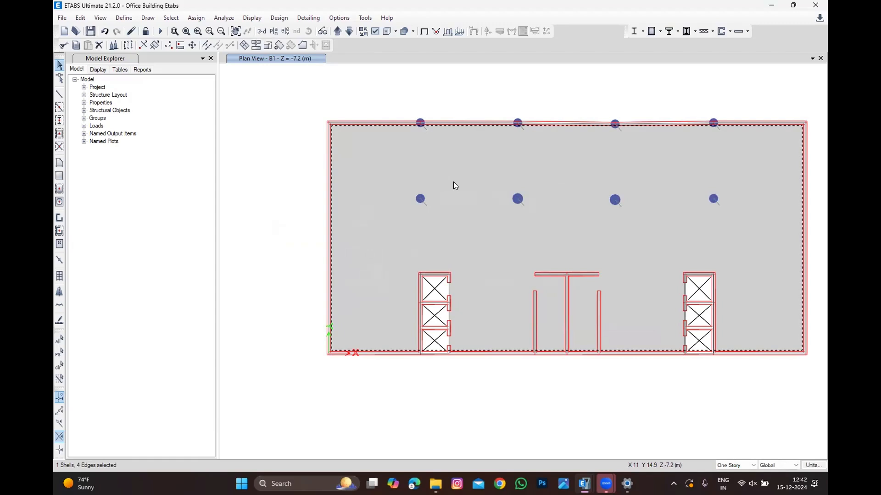
left_click(450, 166)
left_click(125, 19)
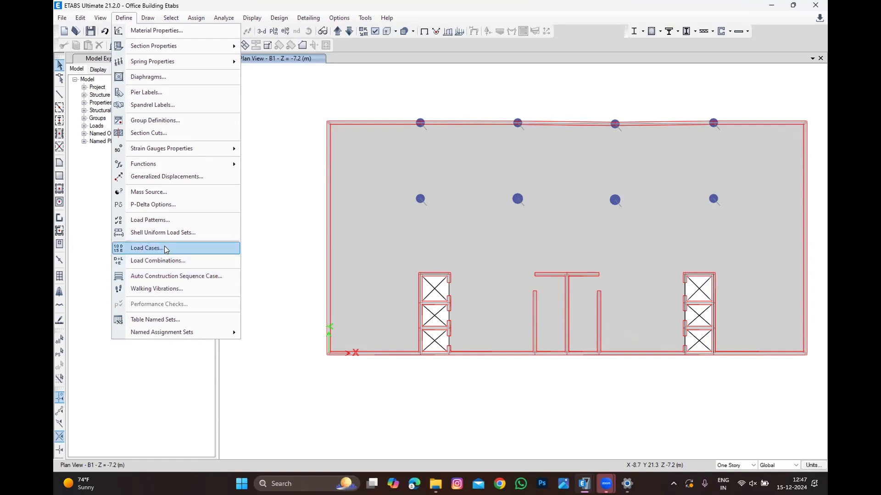
left_click(337, 240)
left_click(336, 240)
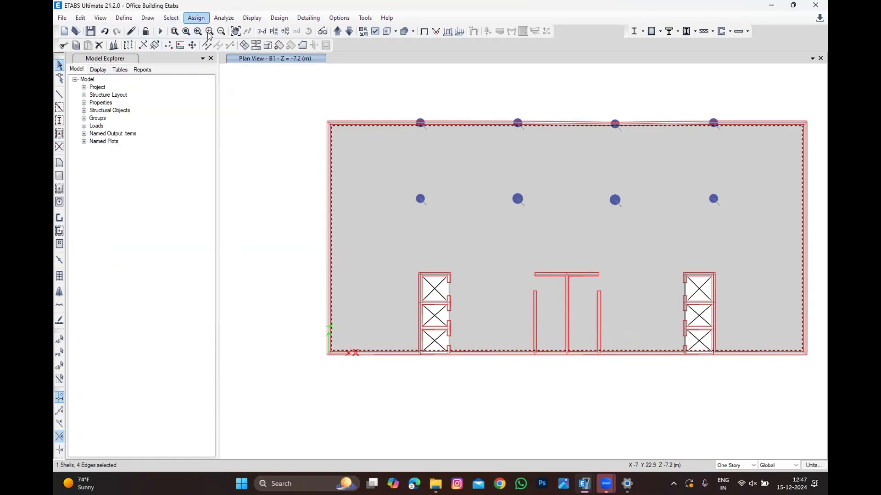
left_click(196, 18)
mouse_move(263, 121)
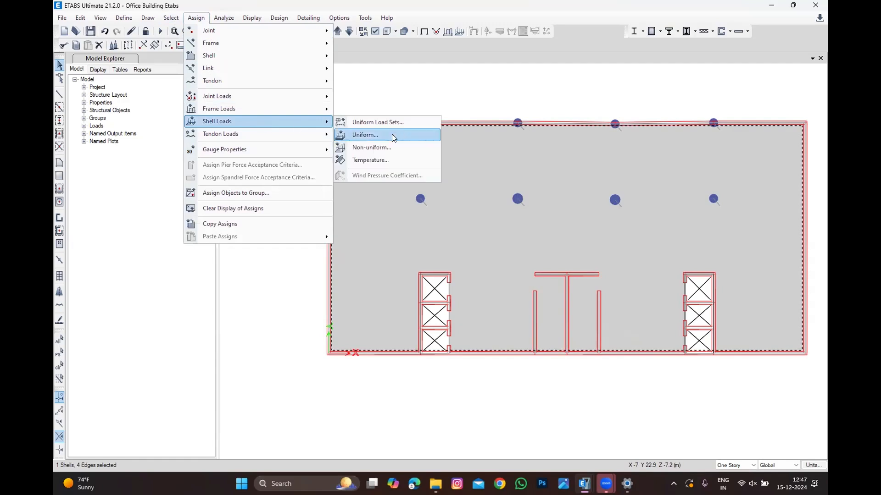
left_click(386, 136)
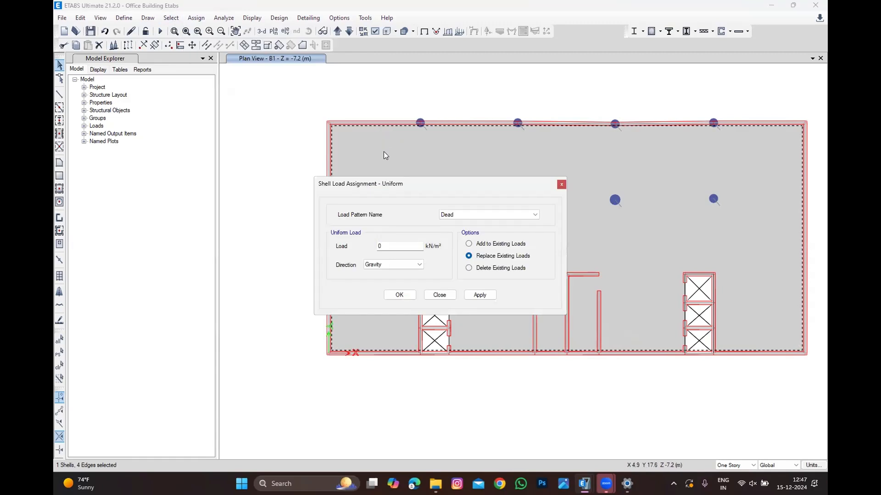
left_click(460, 215)
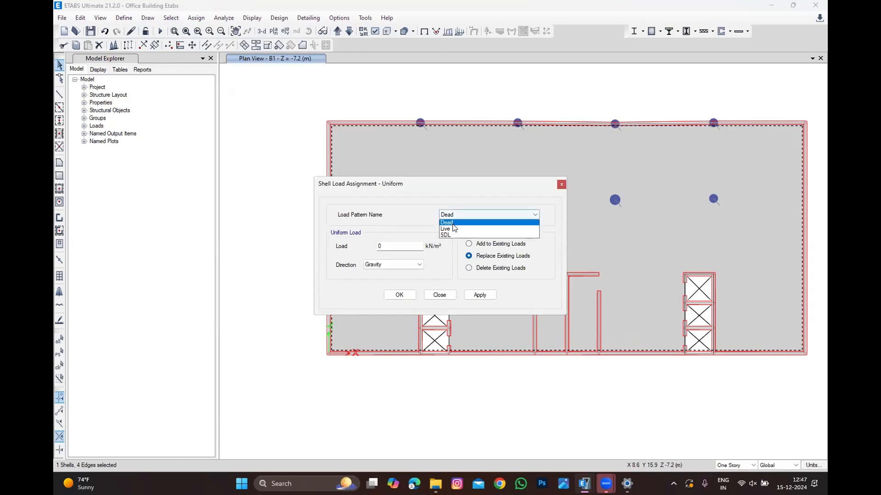
left_click(450, 236)
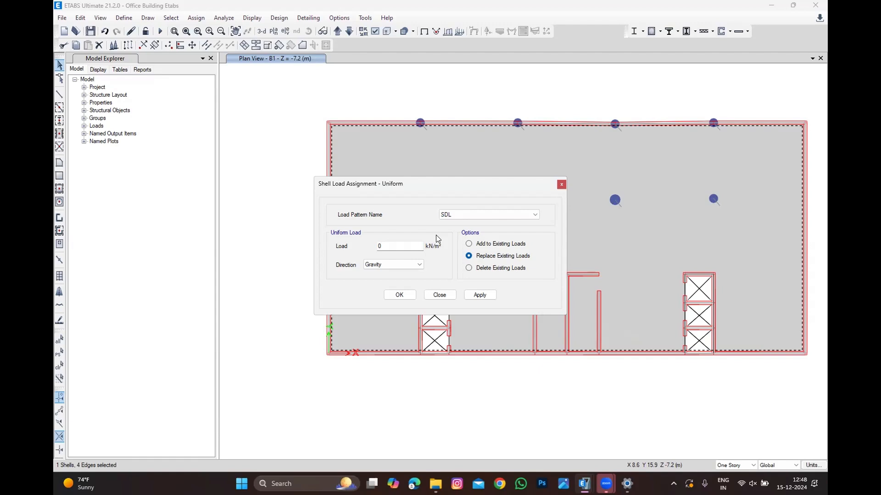
double_click(389, 247)
type("1")
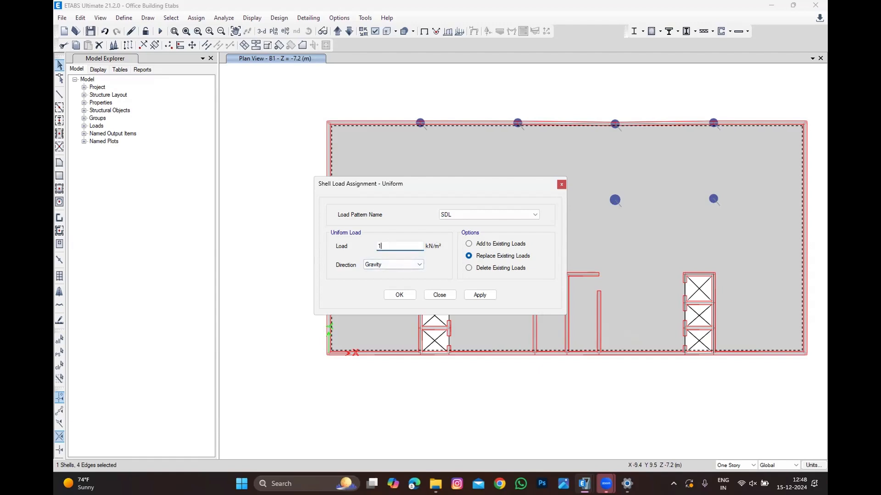
left_click(399, 295)
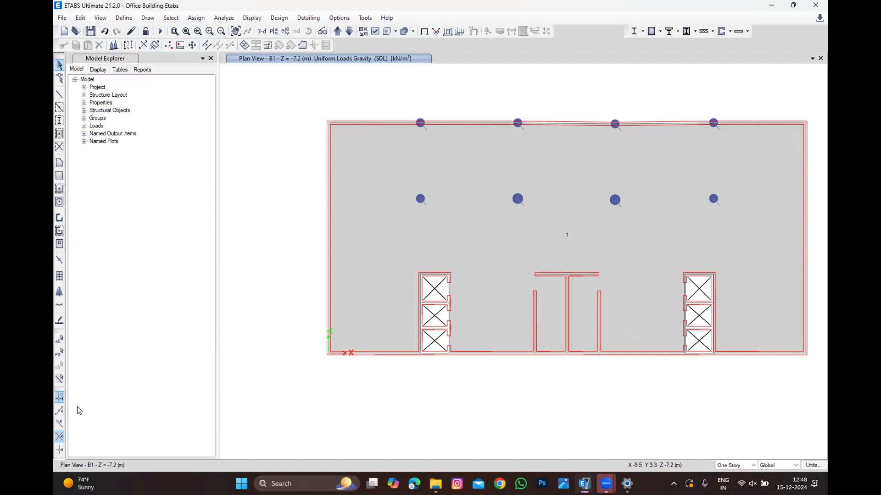
Step: Reselect the B1 slab and assign it a uniform Live shell load of 3.5 kN/m² in the gravity direction
left_click(60, 360)
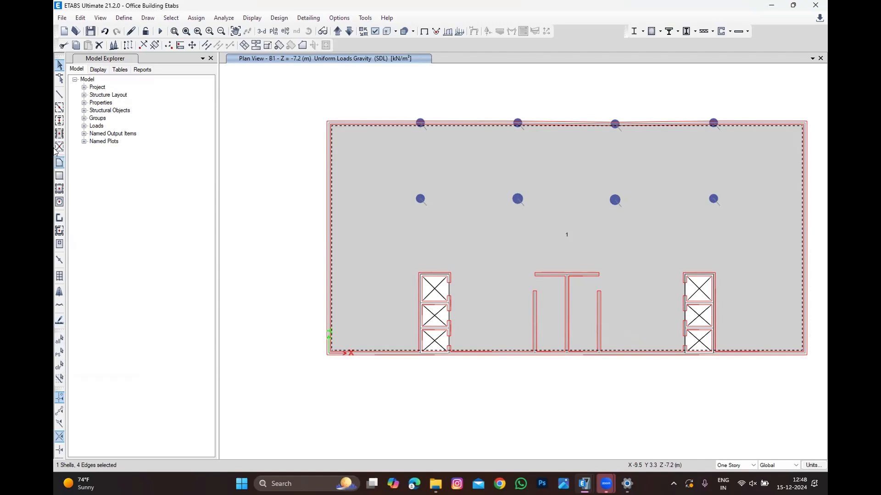
left_click(197, 31)
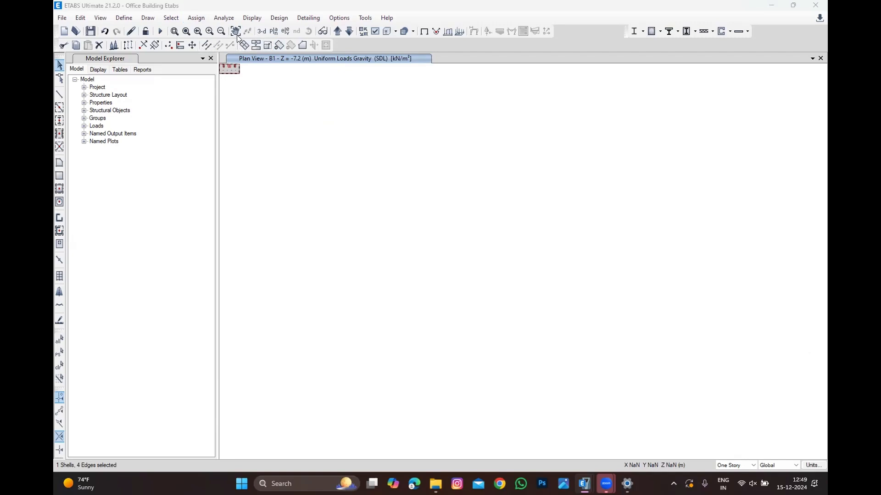
left_click(274, 31)
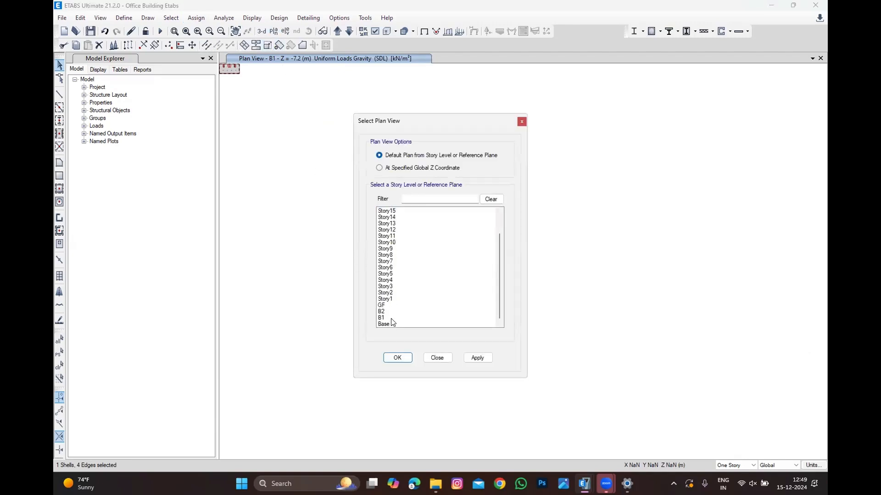
left_click(385, 317)
left_click(397, 357)
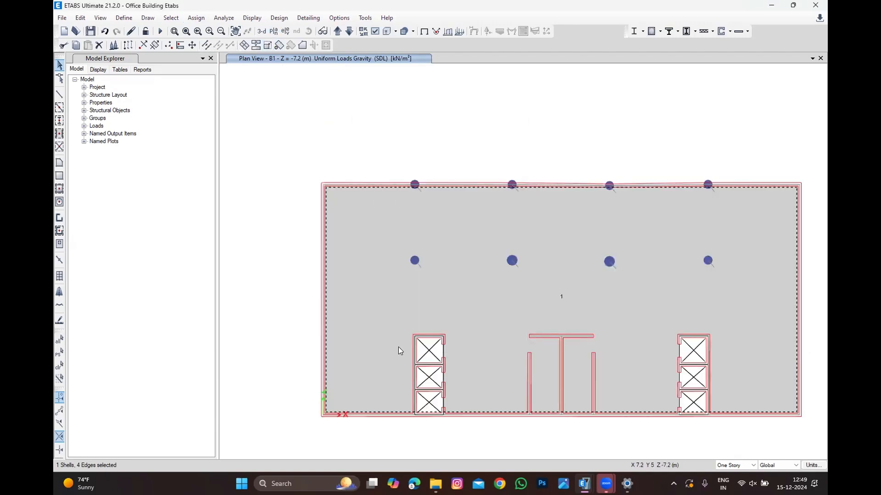
left_click(196, 18)
mouse_move(299, 122)
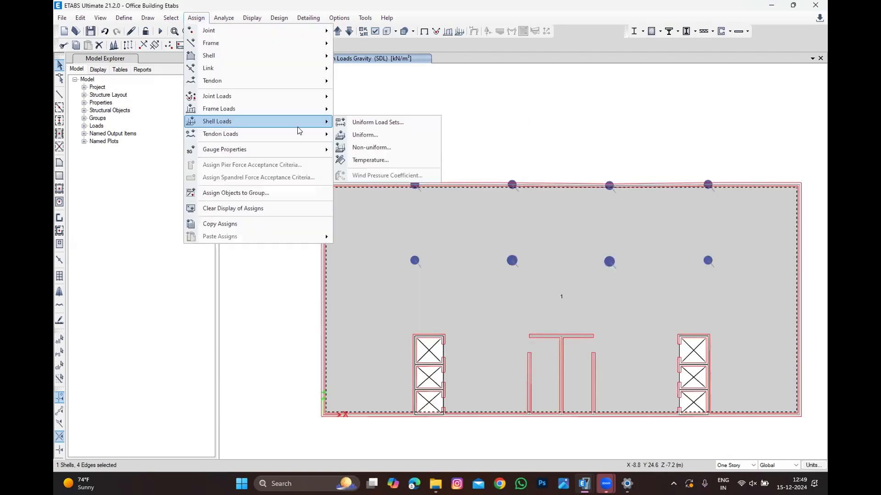
left_click(363, 134)
left_click(442, 215)
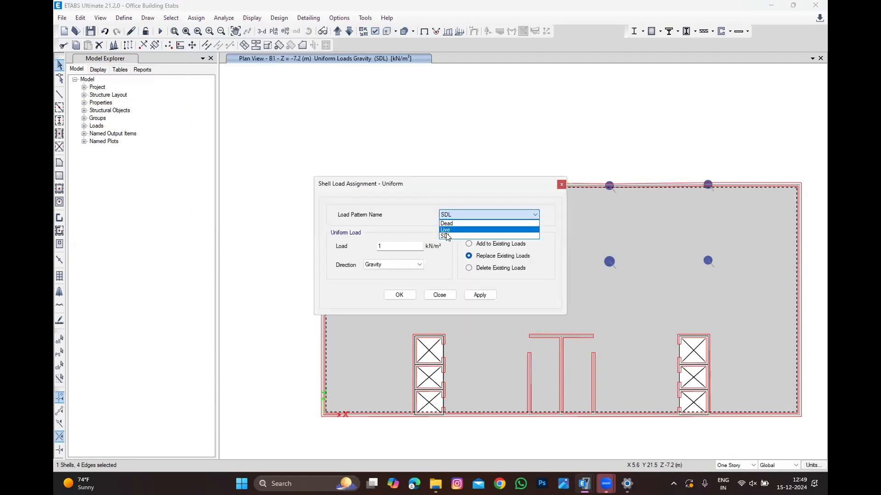
left_click(447, 229)
double_click(419, 244)
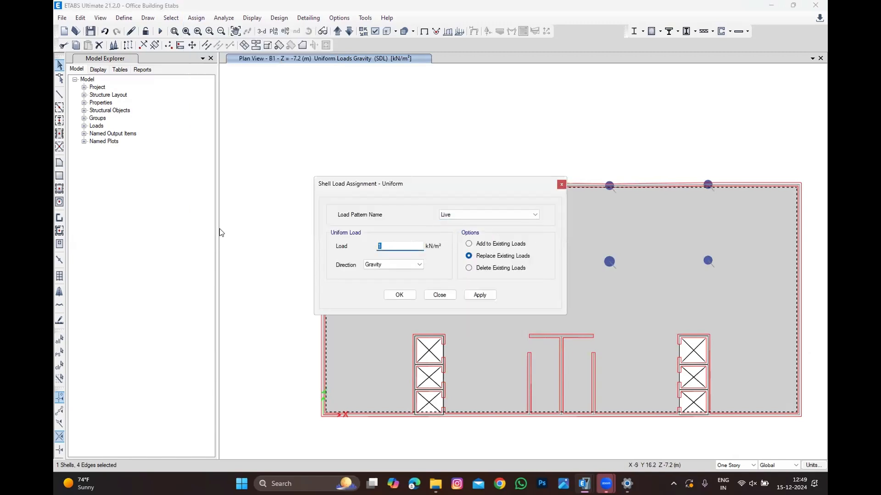
type("3.5")
left_click(403, 299)
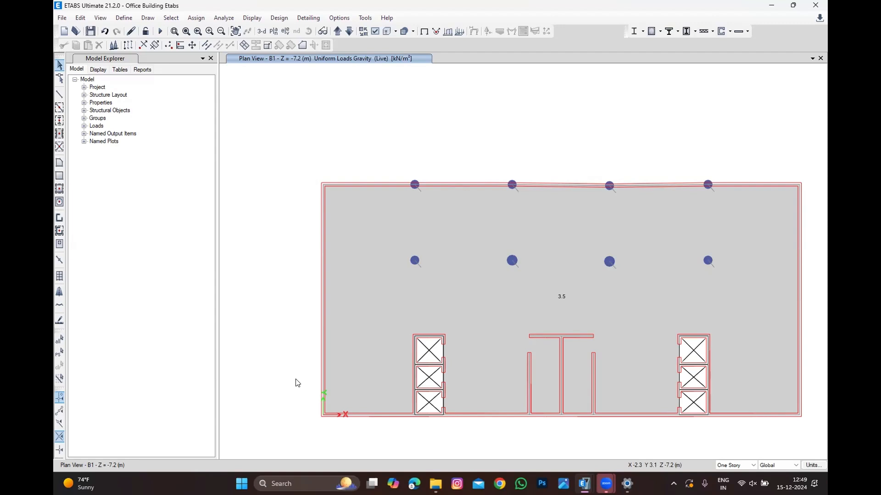
Step: Reopen the uniform shell load assignment for the B1 slab to review the Live load settings
left_click(418, 297)
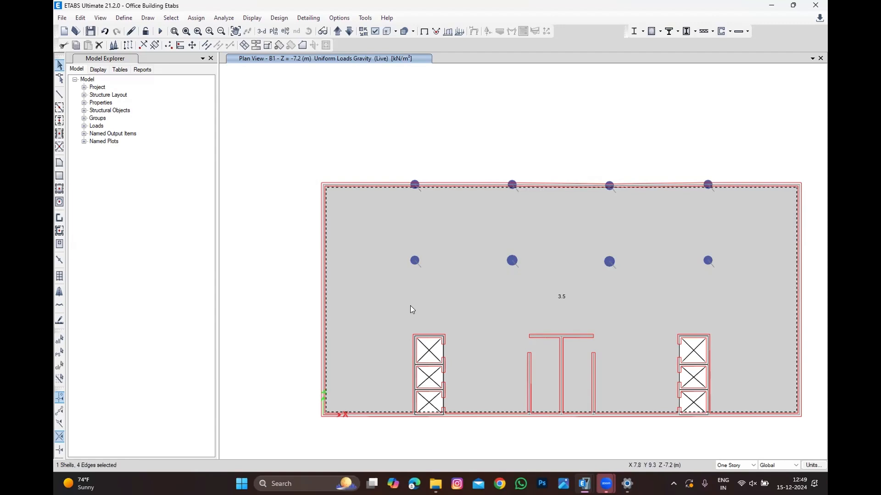
left_click(196, 18)
mouse_move(217, 122)
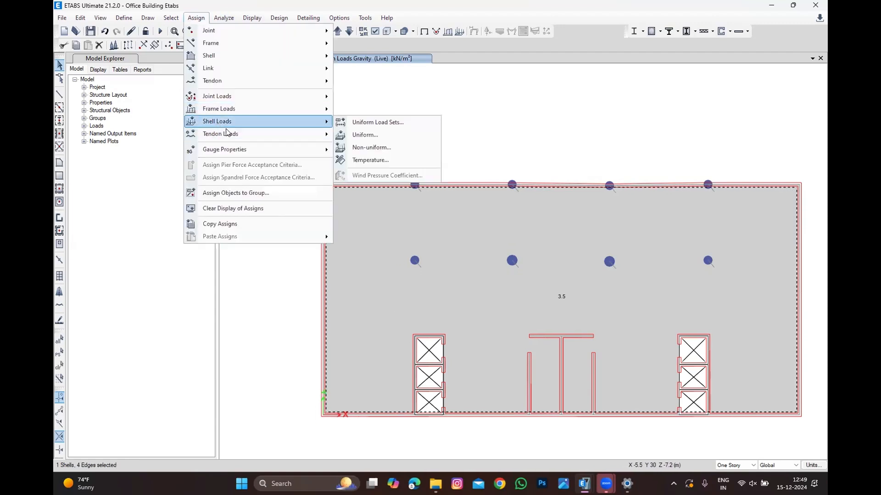
left_click(374, 134)
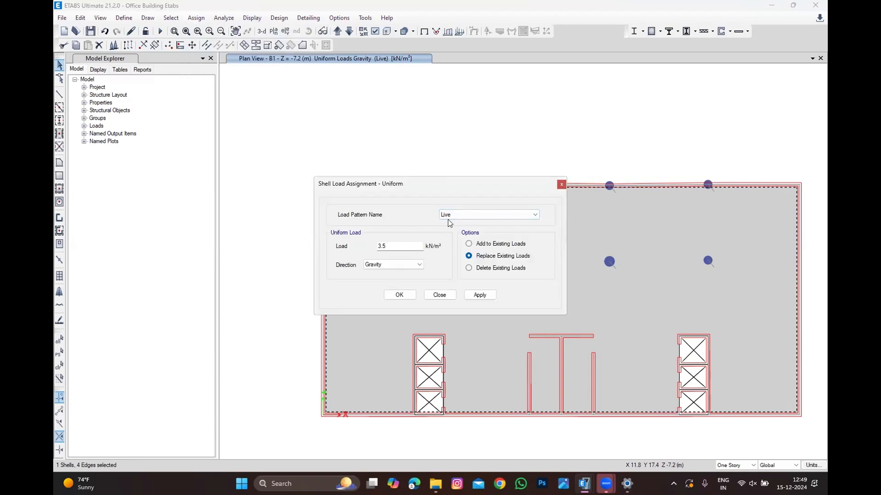
left_click(449, 217)
left_click(448, 217)
left_click(441, 299)
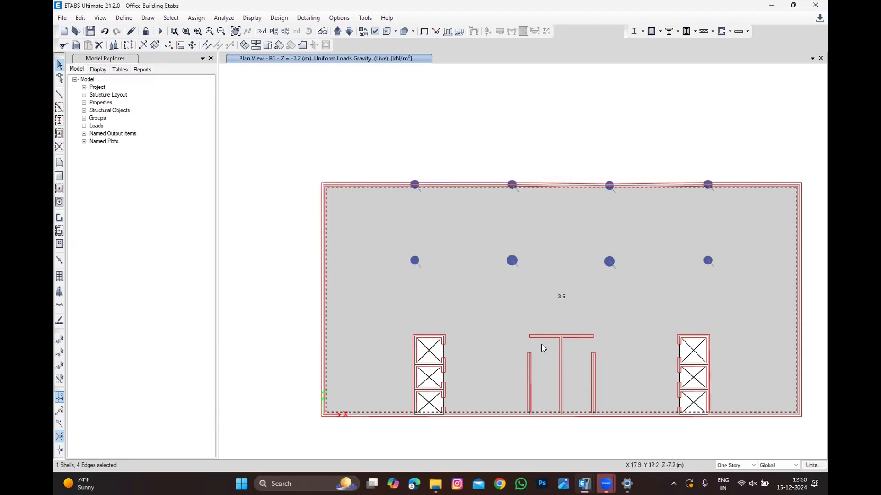
scroll(430, 212, "down", 3)
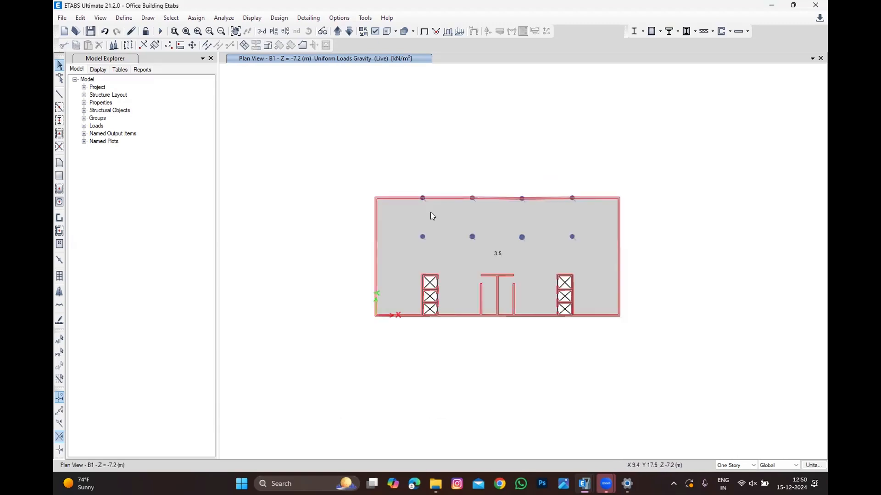
scroll(443, 232, "up", 3)
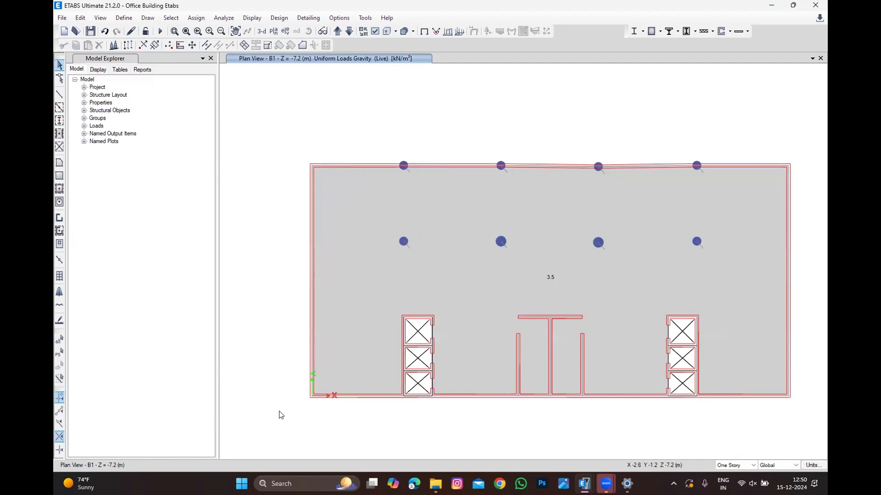
left_click_drag(281, 425, 825, 133)
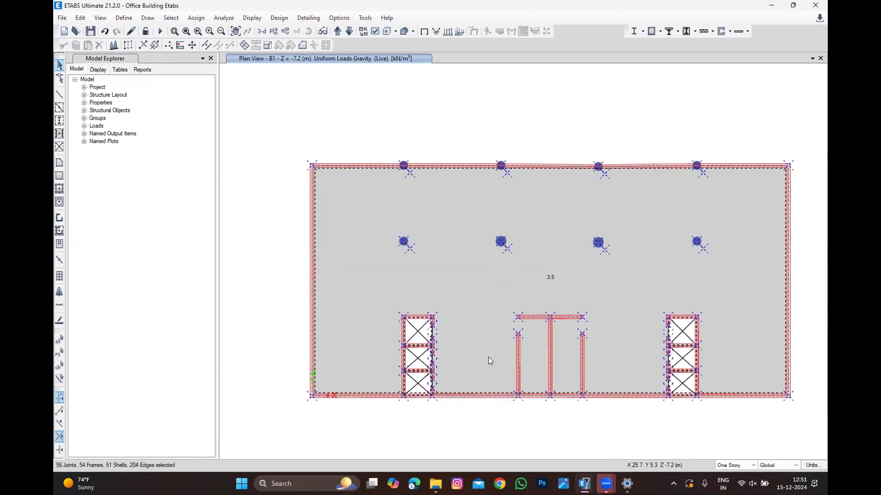
left_click_drag(281, 425, 817, 113)
left_click_drag(817, 113, 265, 403)
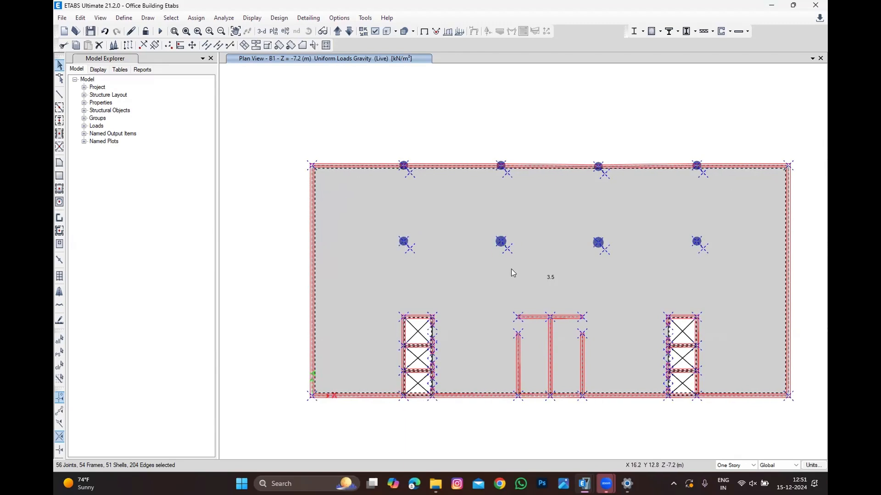
left_click_drag(275, 439, 790, 156)
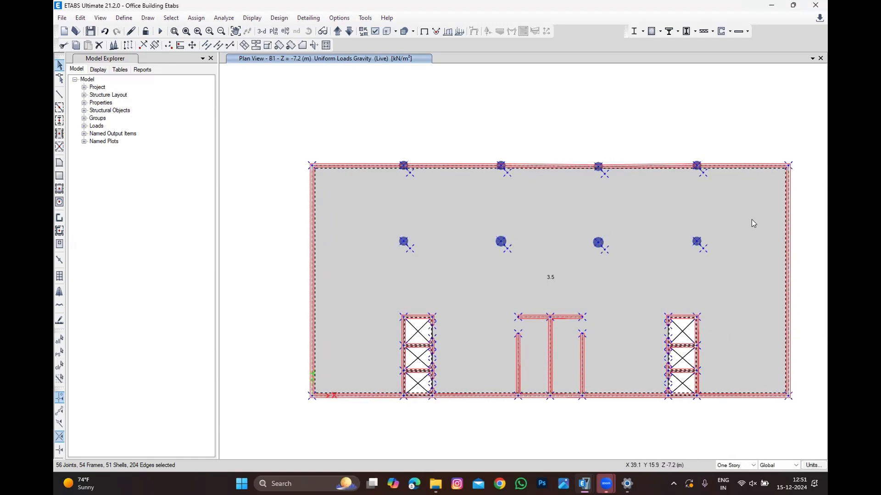
left_click(59, 368)
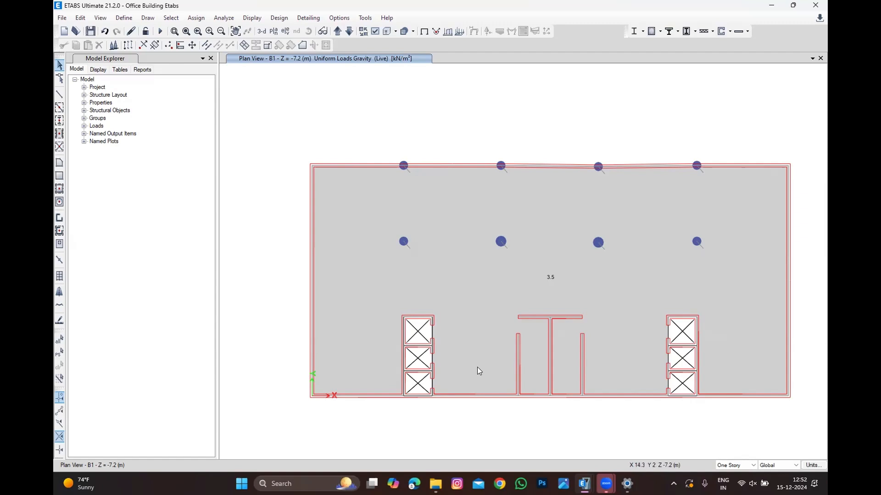
Step: Select all null lines on the B1 plan by object type to inspect them
scroll(479, 370, "up", 2)
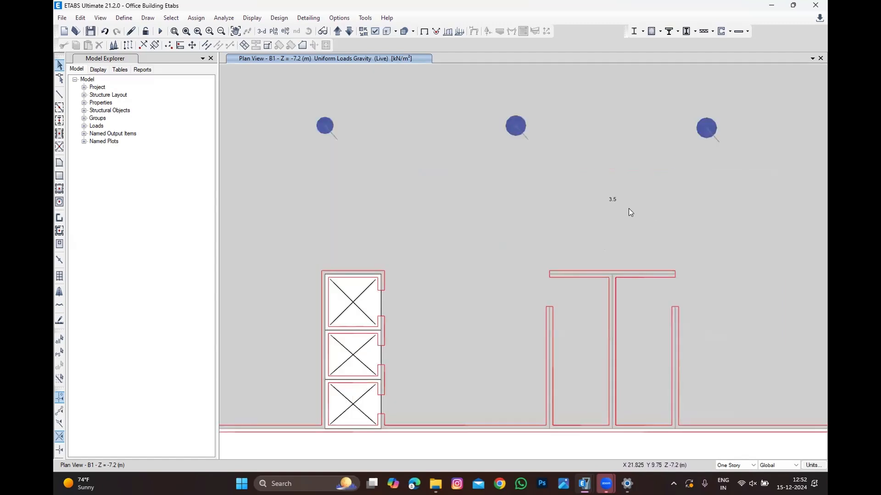
scroll(552, 238, "down", 2)
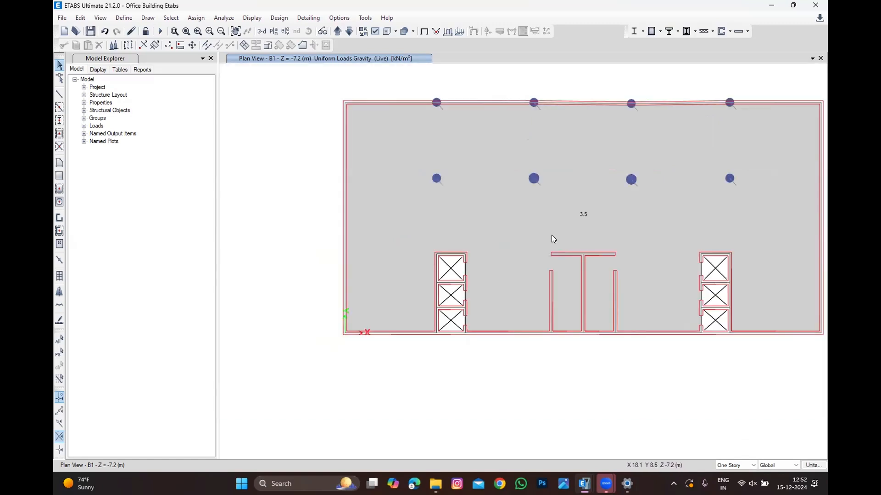
scroll(552, 235, "down", 2)
scroll(610, 214, "up", 2)
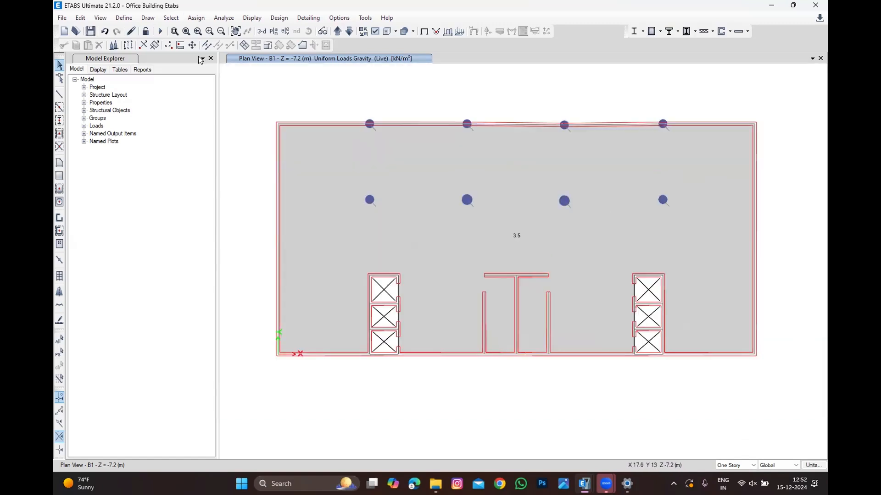
left_click(168, 20)
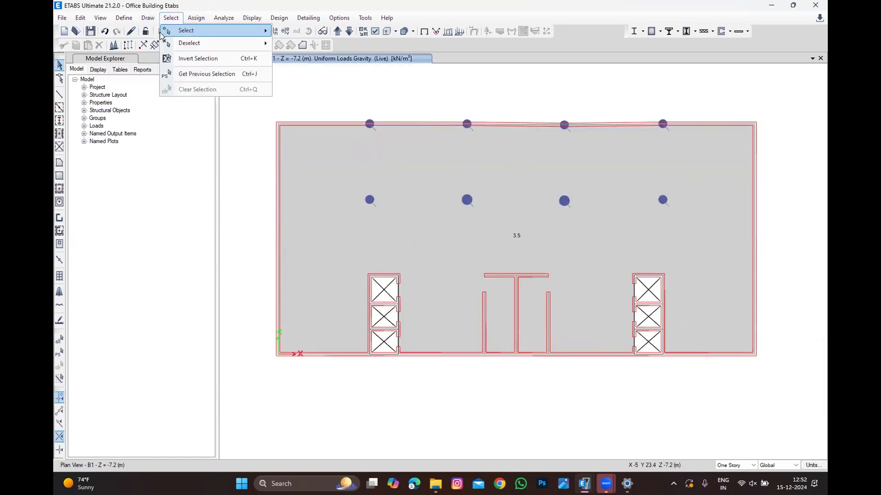
mouse_move(171, 30)
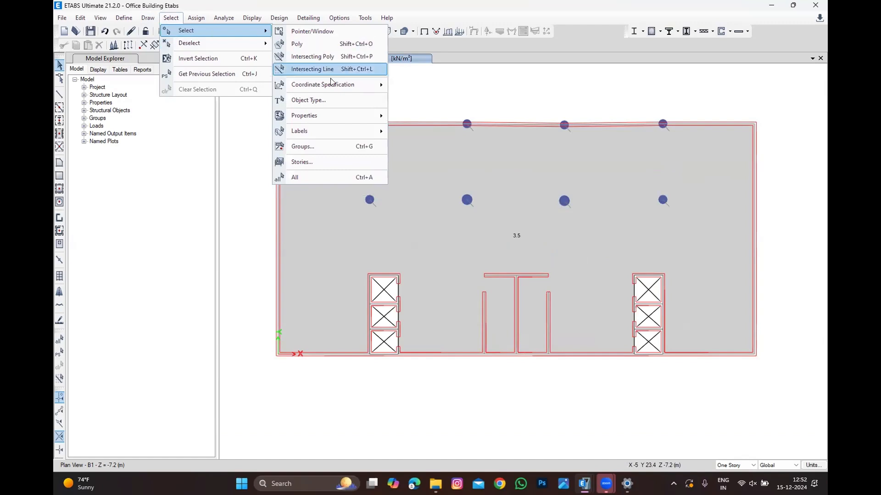
left_click(329, 102)
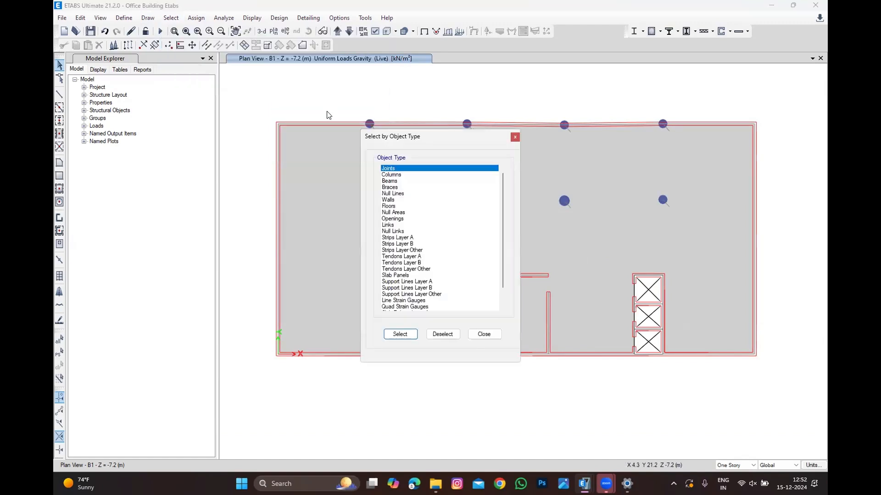
left_click(407, 193)
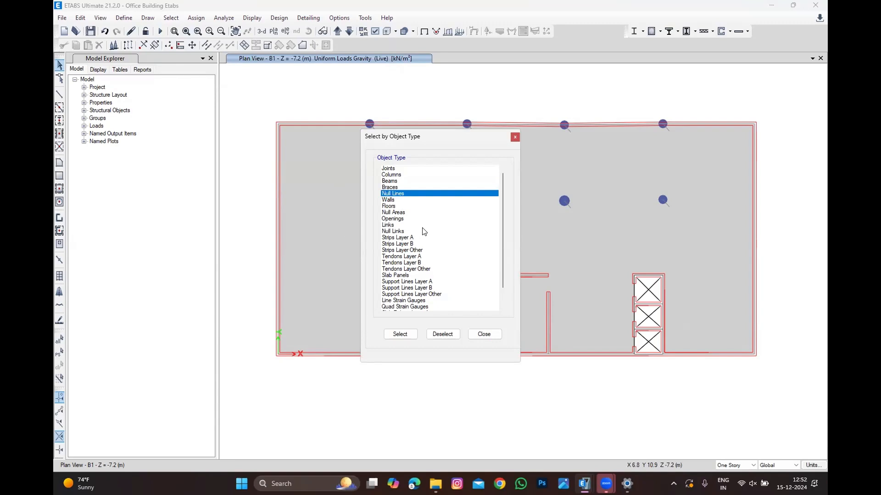
left_click(399, 335)
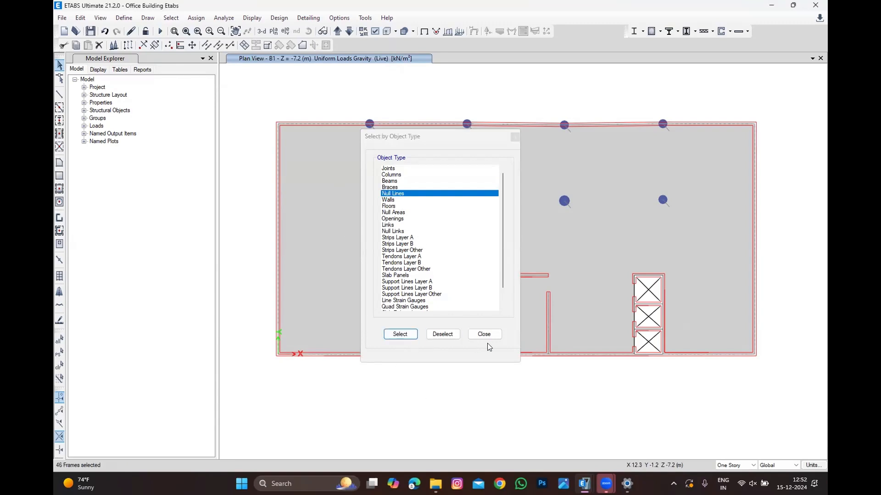
left_click(485, 334)
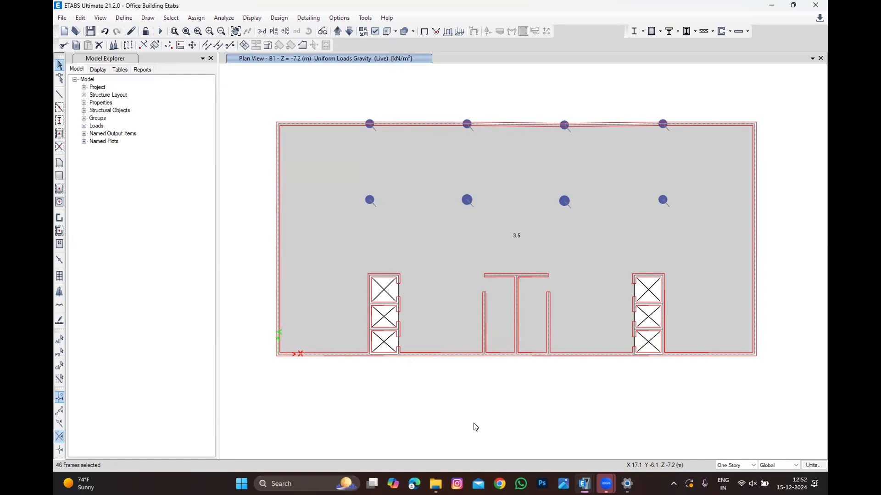
left_click(475, 427)
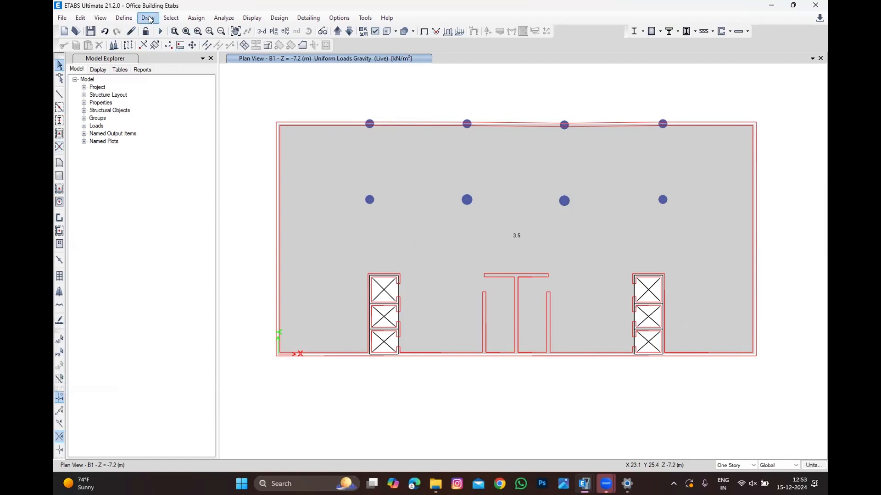
left_click(166, 18)
mouse_move(193, 30)
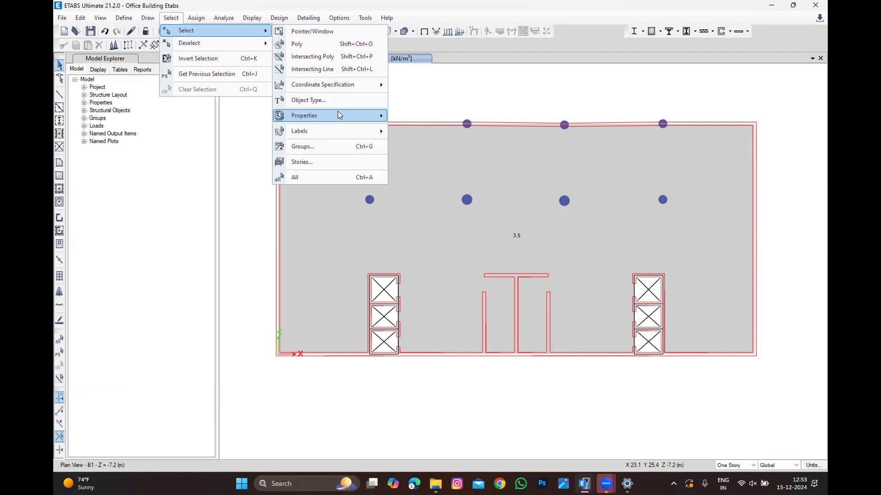
mouse_move(356, 119)
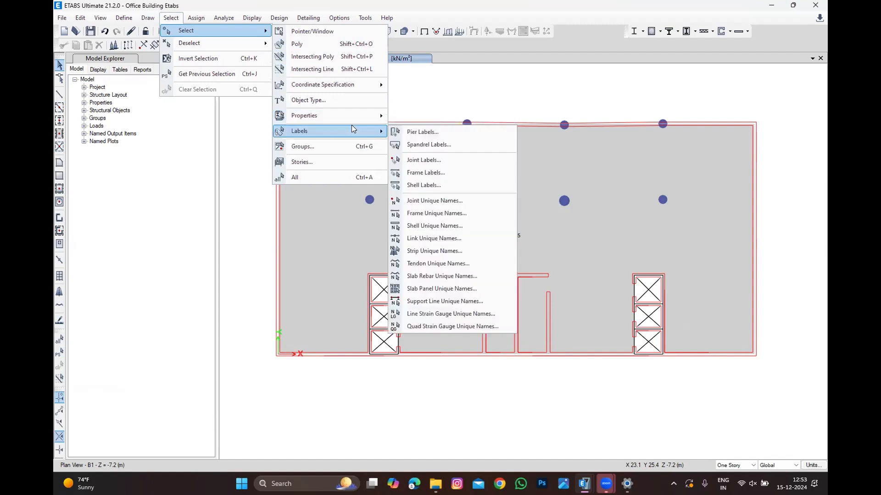
left_click(352, 99)
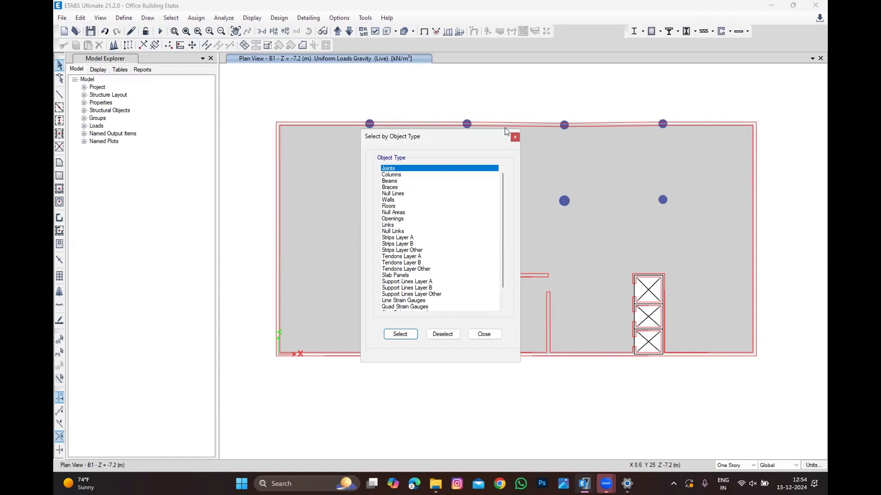
left_click(515, 137)
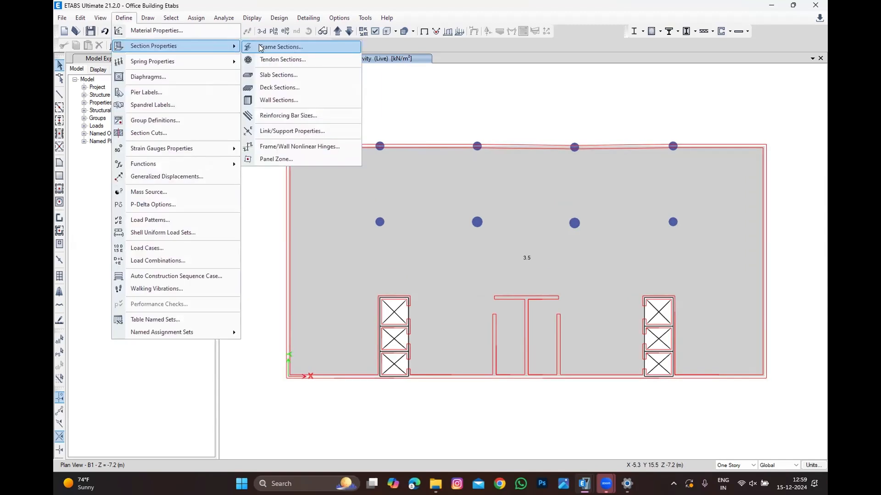
Step: Add a copy of the B1-400X900MM frame section named SB-300X1400 with depth 1400 mm and width 300 mm
left_click(259, 44)
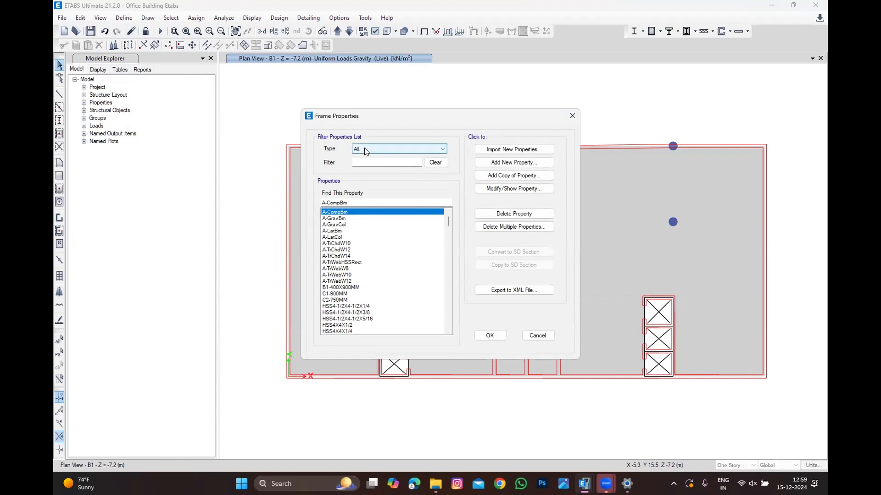
scroll(384, 240, "down", 20)
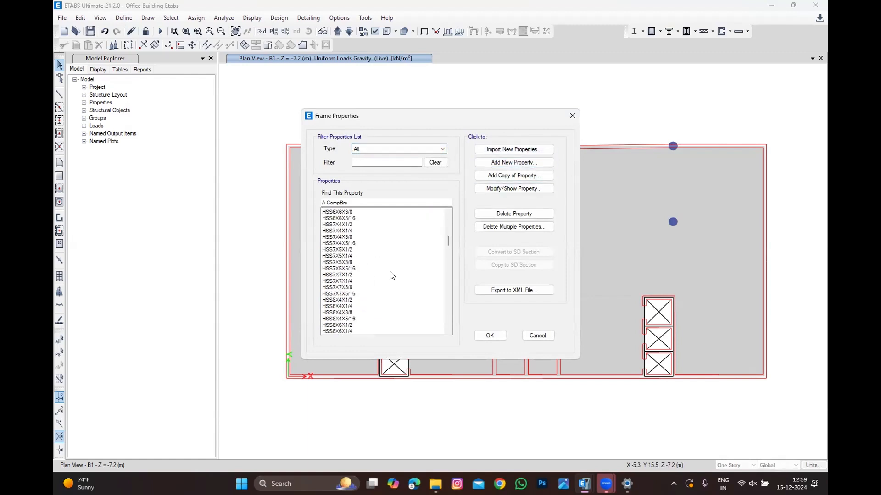
scroll(360, 290, "up", 20)
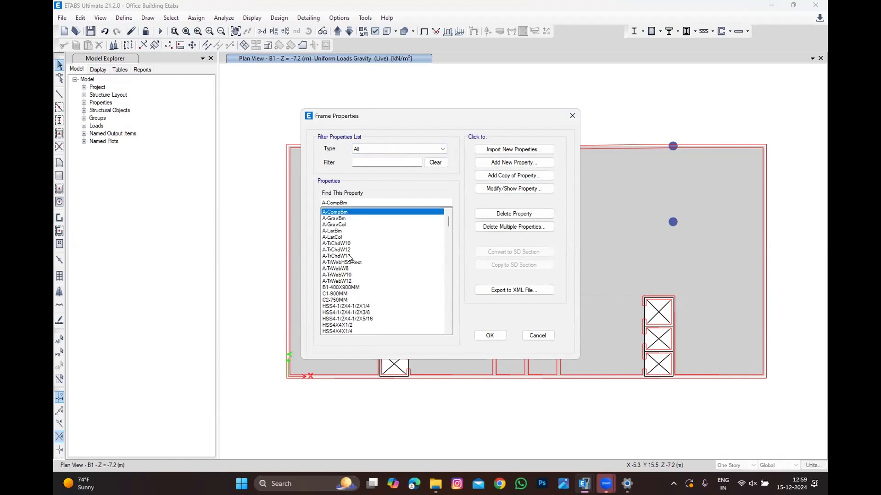
left_click(350, 287)
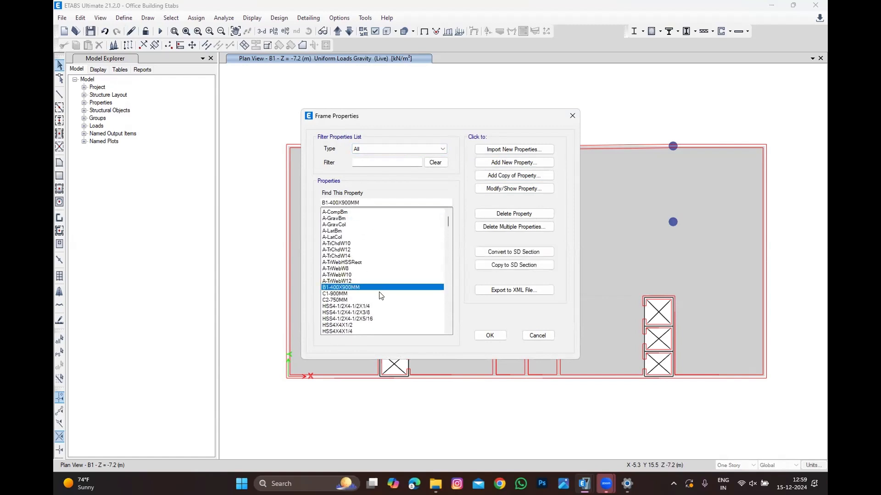
left_click(506, 176)
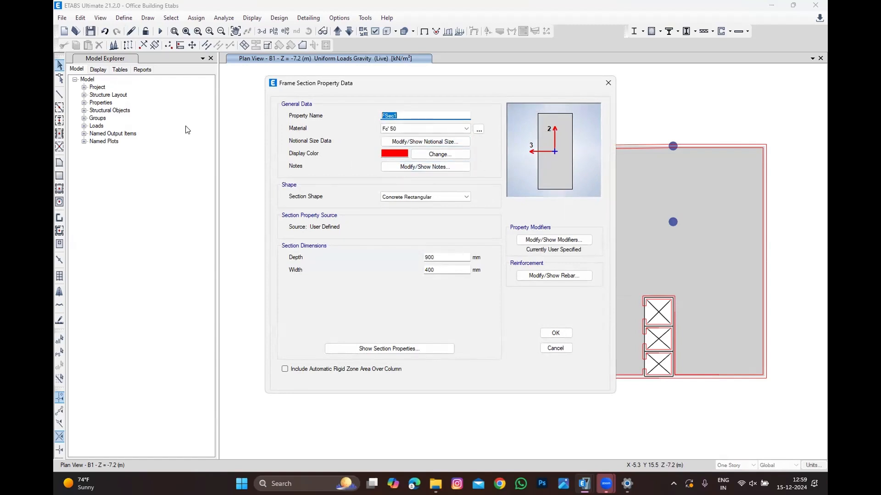
type("SB-300X1400")
double_click(423, 258)
type("1400")
key("Tab")
type("300")
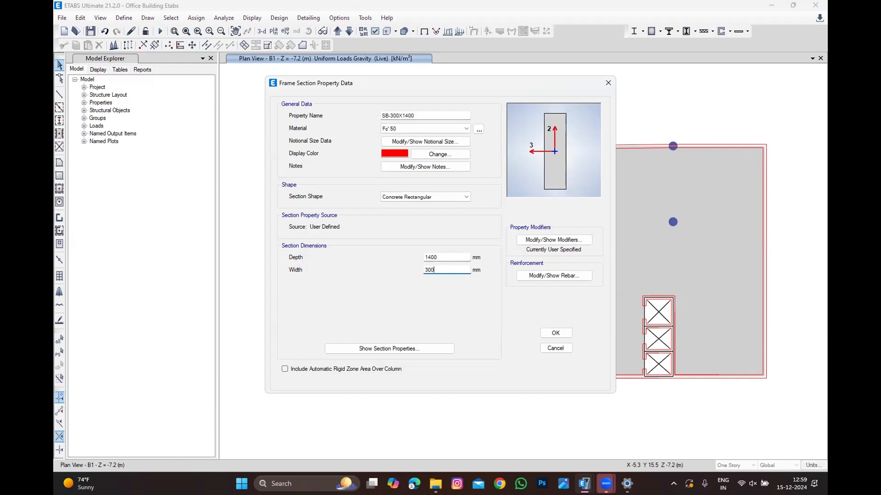
Step: Review the new section's property modifiers and rebar data and confirm the SB-300X1400 frame section
left_click(539, 240)
left_click(466, 320)
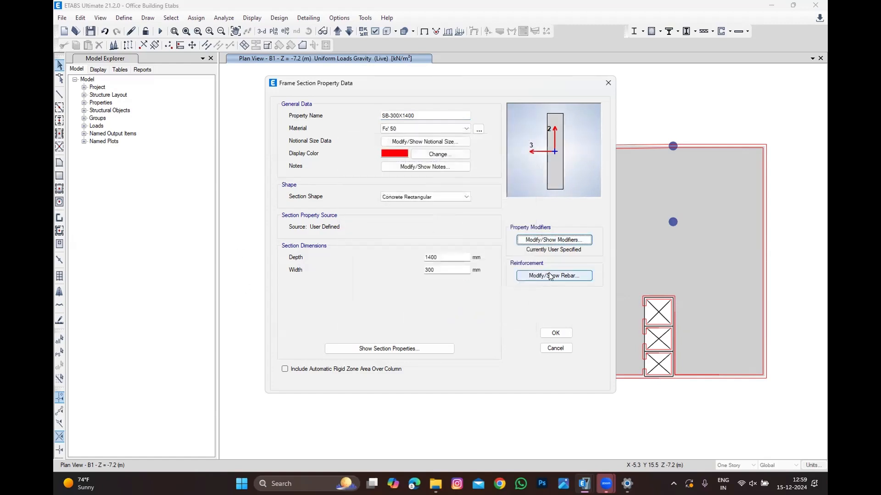
left_click(535, 275)
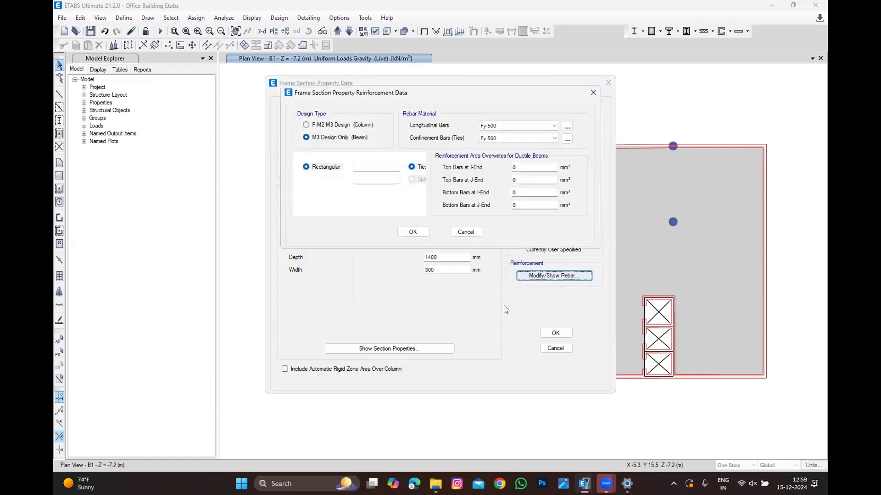
left_click(465, 232)
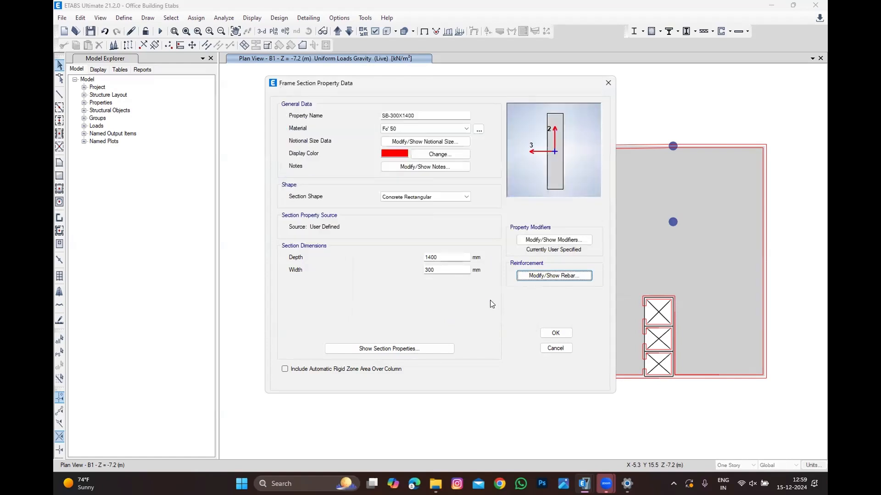
left_click(552, 331)
left_click(494, 333)
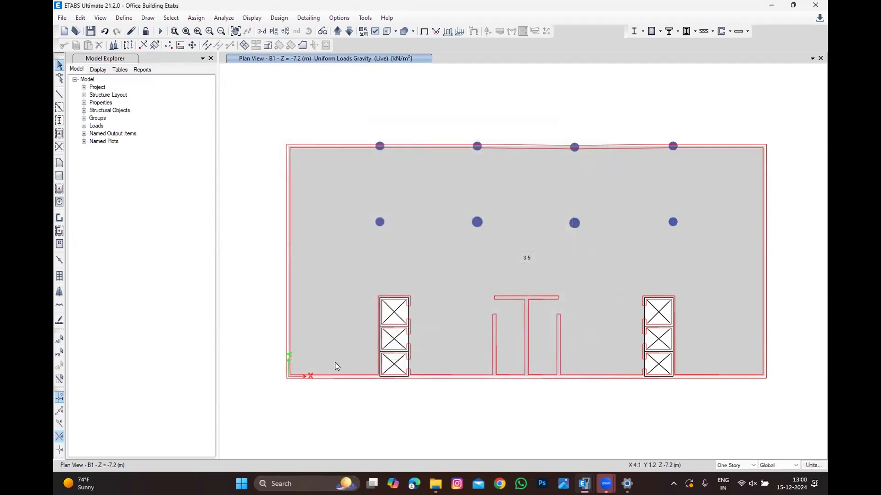
Step: Draw an SB-300X1400 beam across the lower door opening on the left lift core's right wall
scroll(335, 363, "up", 3)
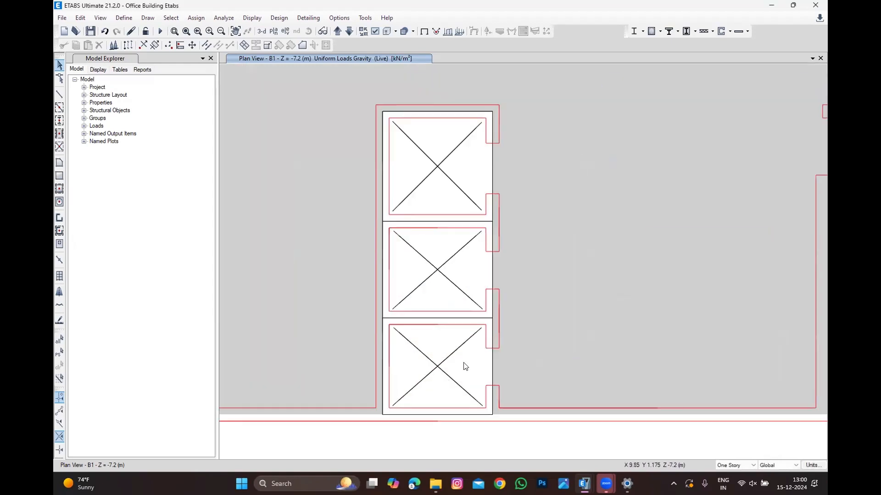
left_click(59, 94)
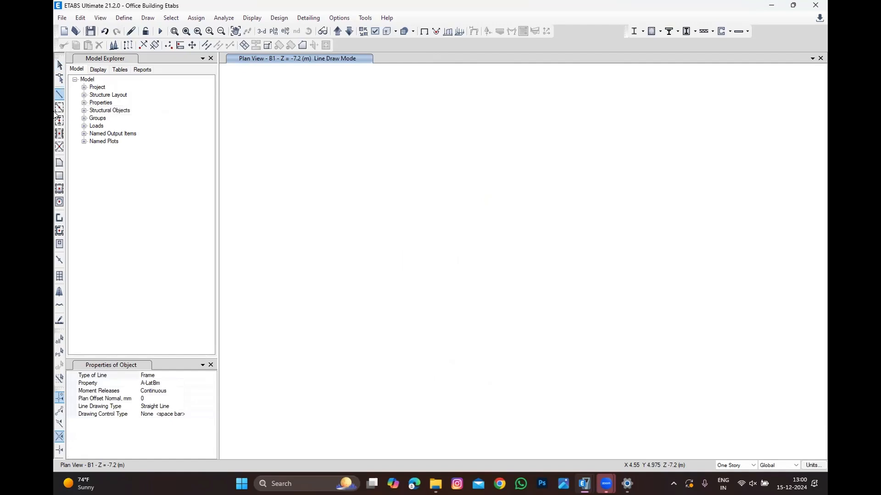
left_click(212, 384)
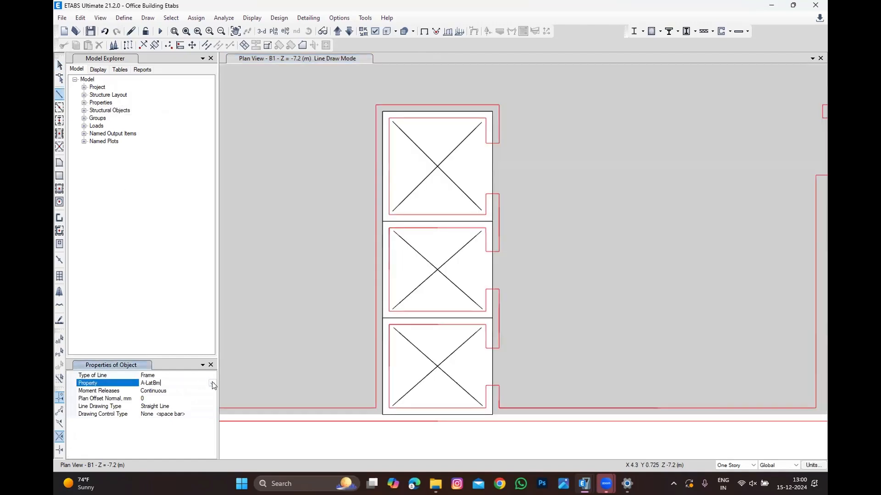
left_click(213, 384)
key("s")
key("Return")
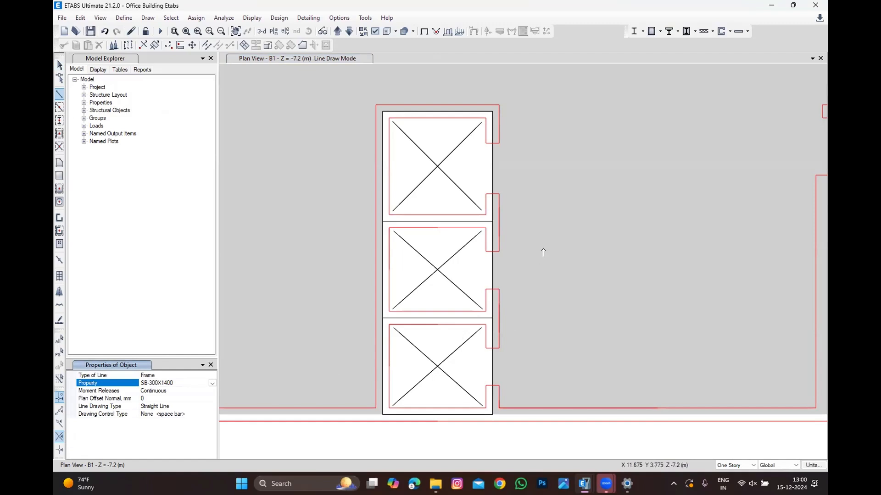
scroll(484, 387, "up", 2)
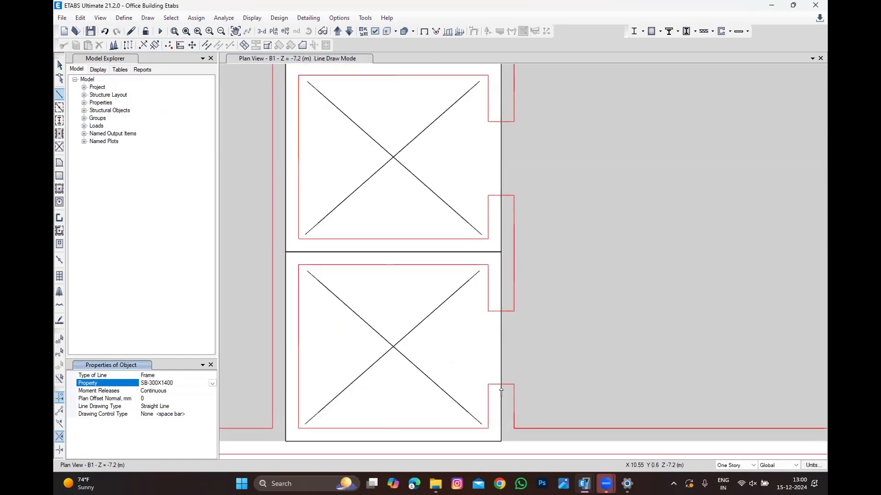
left_click(501, 384)
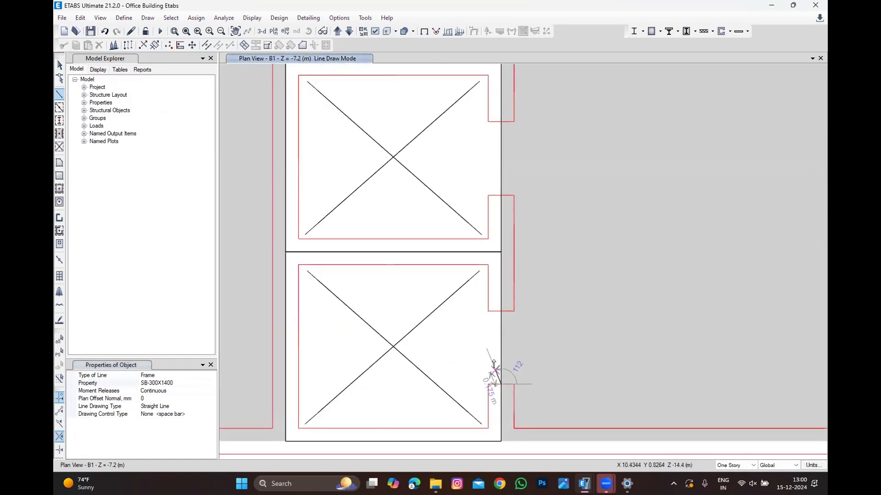
double_click(501, 312)
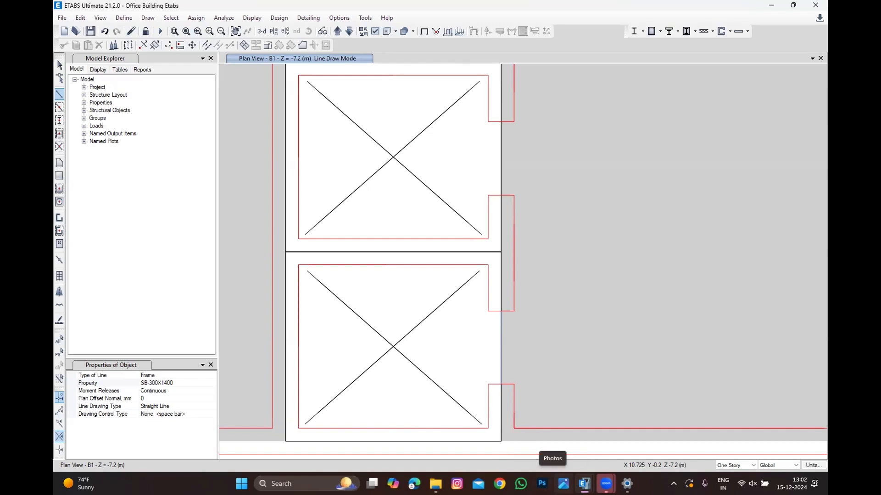
Step: Draw SB-300X1400 beams across the middle and upper door openings of the left lift core
mouse_move(583, 483)
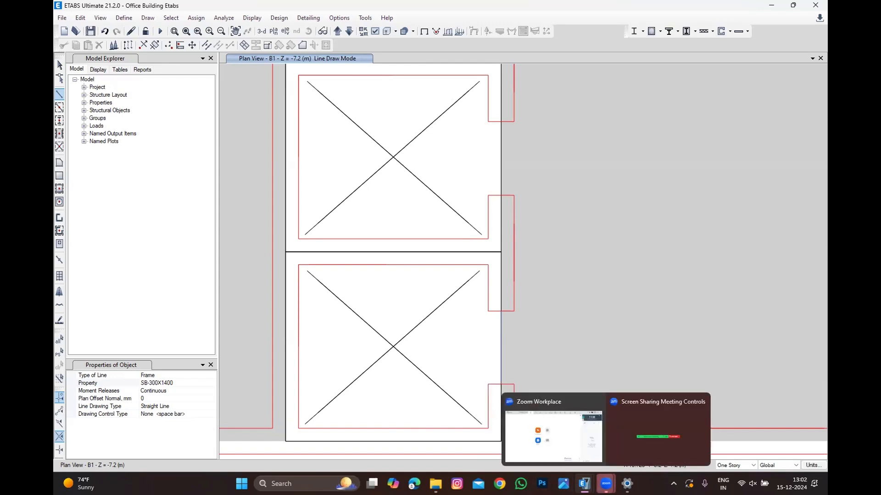
left_click(500, 195)
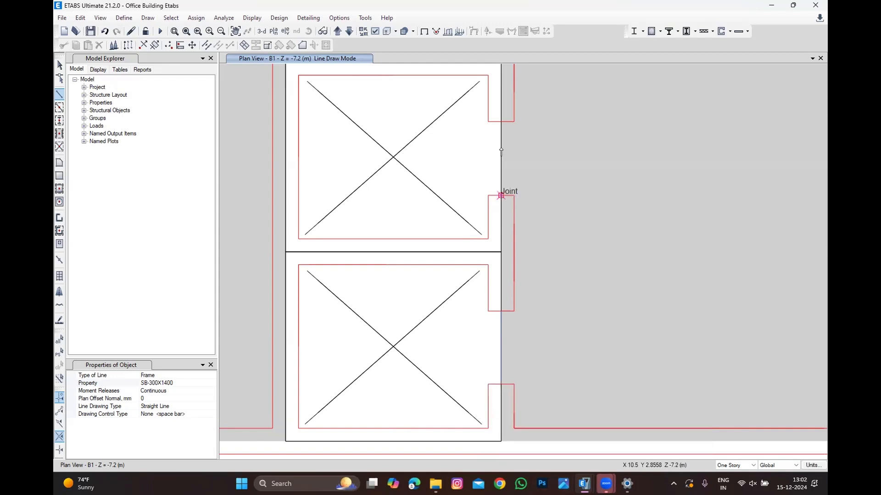
double_click(501, 122)
scroll(483, 270, "down", 2)
scroll(503, 92, "up", 2)
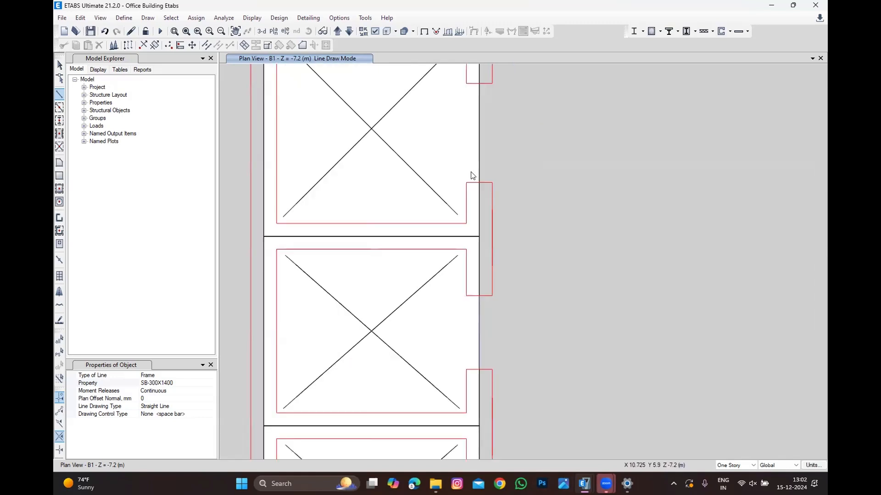
scroll(469, 206, "down", 2)
left_click(473, 197)
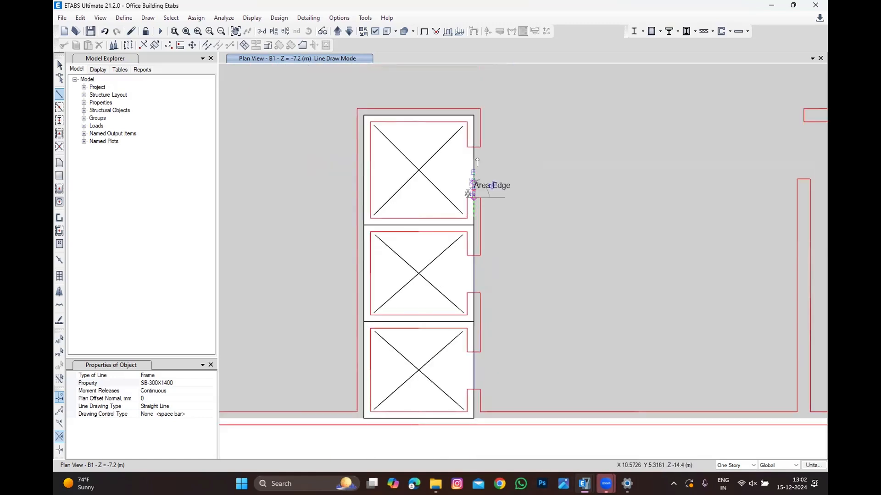
double_click(474, 147)
Step: Draw SB-300X1400 beams across the right and left openings of the central staircase core
scroll(419, 196, "down", 2)
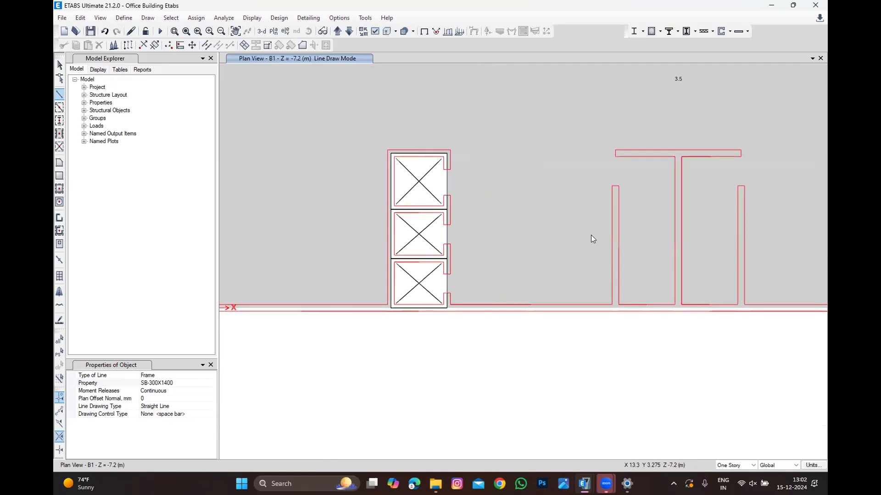
scroll(762, 122, "up", 2)
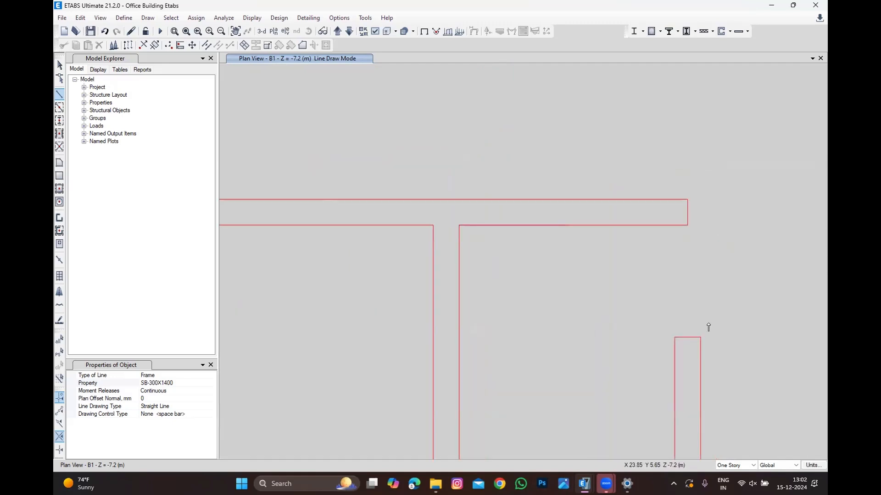
left_click(687, 337)
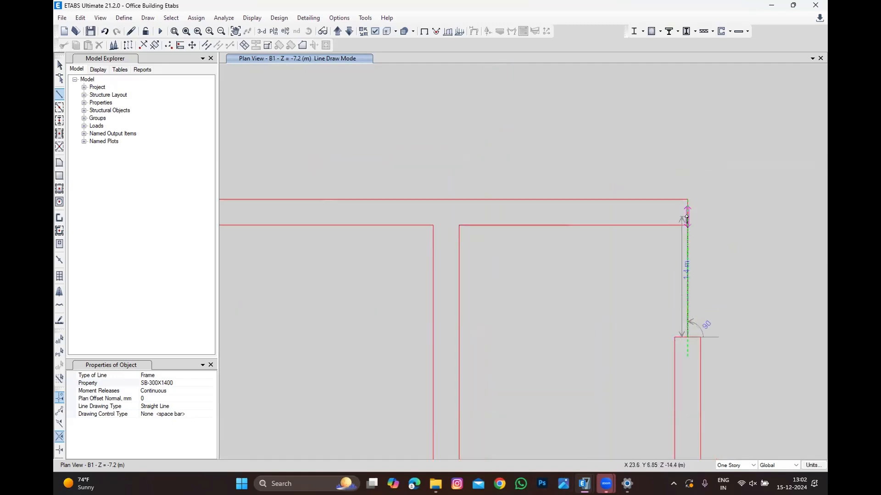
double_click(687, 214)
scroll(752, 233, "down", 2)
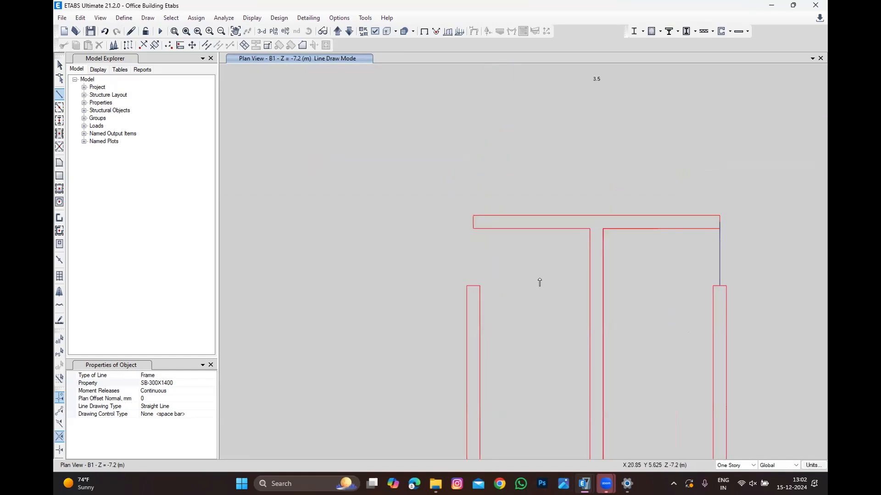
left_click(473, 286)
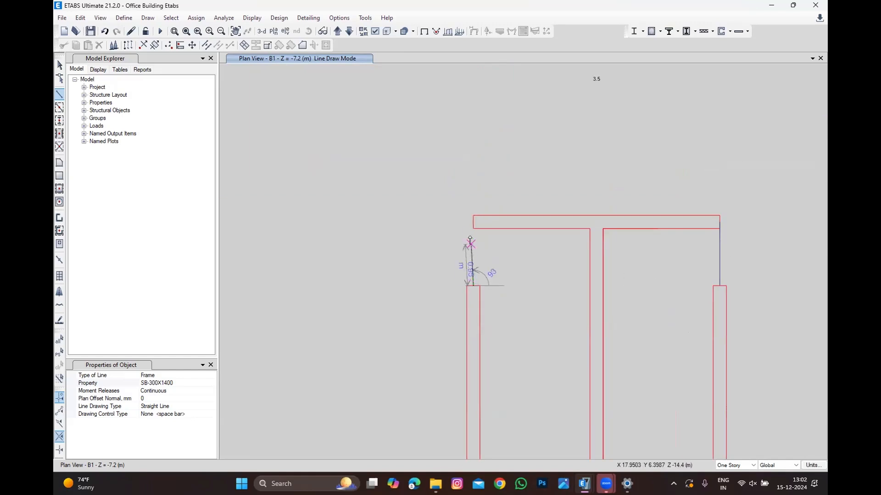
double_click(473, 223)
Step: Draw SB-300X1400 beams across the three door openings on the right lift core's left wall and exit drawing
scroll(556, 246, "down", 2)
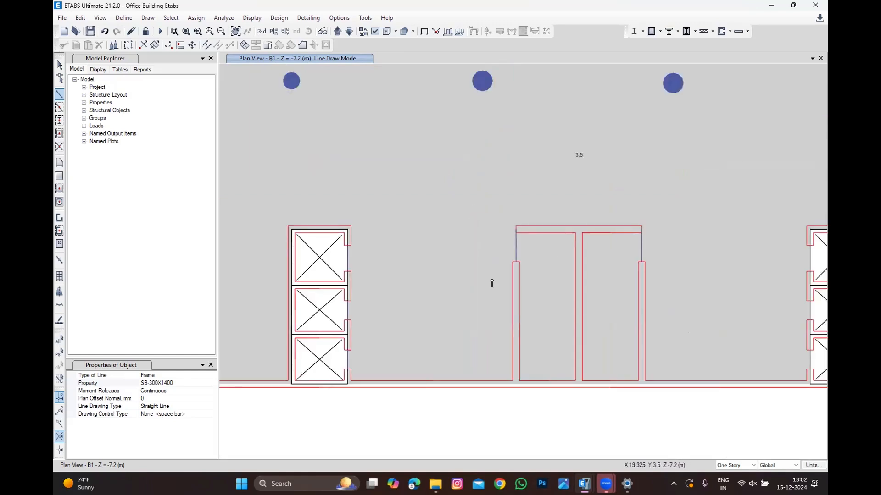
scroll(491, 281, "down", 2)
scroll(691, 305, "up", 4)
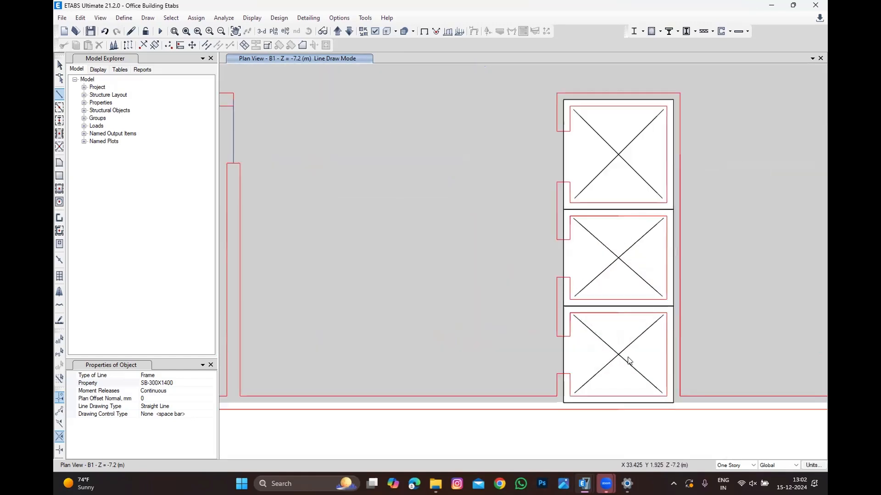
left_click(563, 373)
double_click(564, 336)
left_click(563, 277)
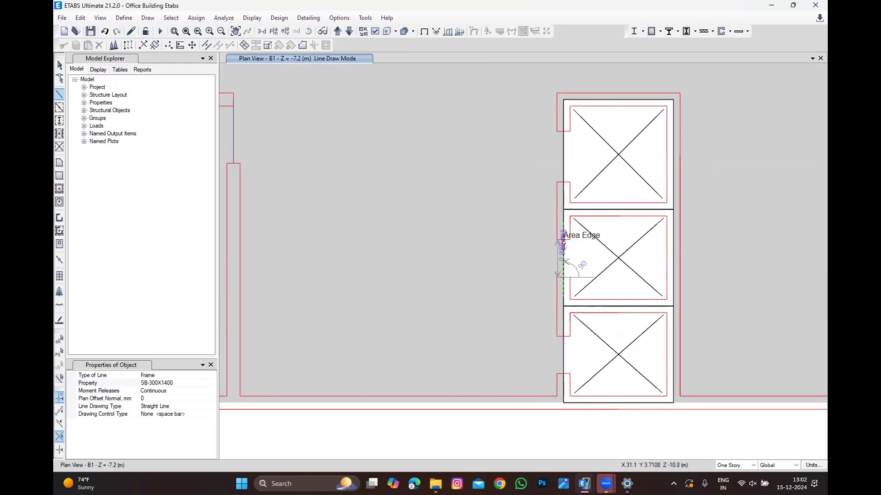
double_click(563, 240)
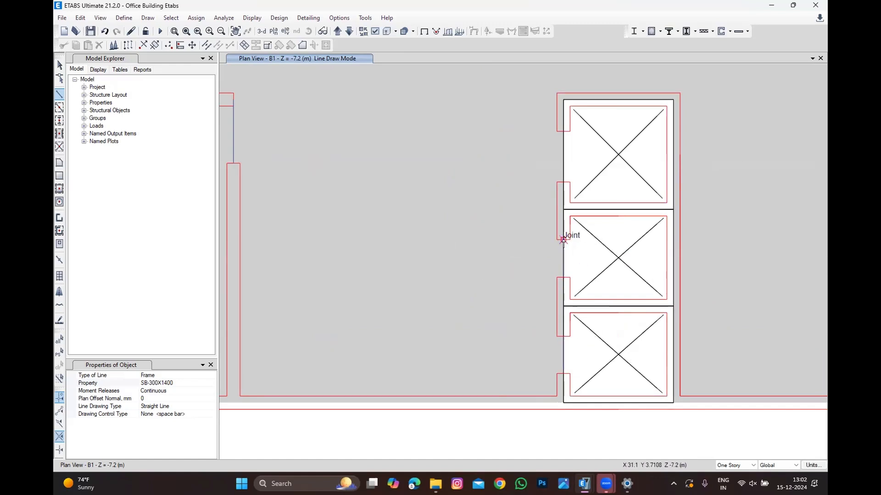
left_click(563, 182)
double_click(563, 132)
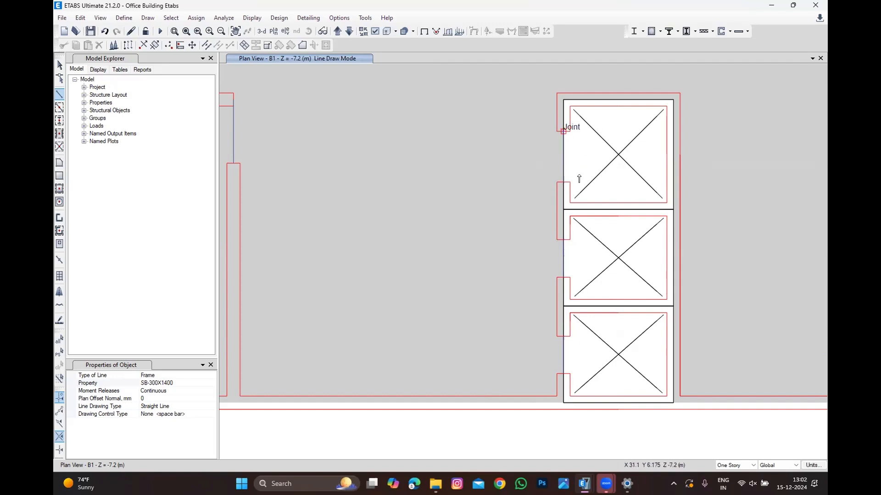
scroll(579, 179, "down", 5)
key("Escape")
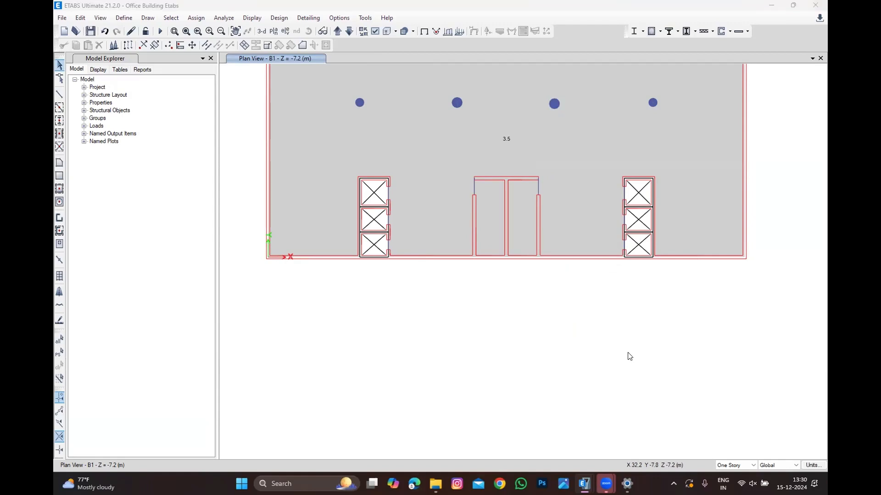
scroll(629, 353, "down", 2)
left_click_drag(367, 384, 719, 204)
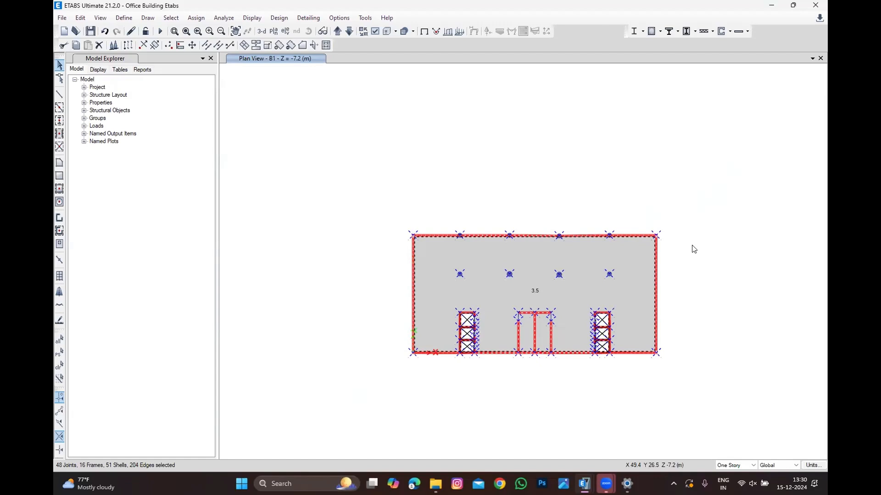
left_click_drag(383, 401, 759, 182)
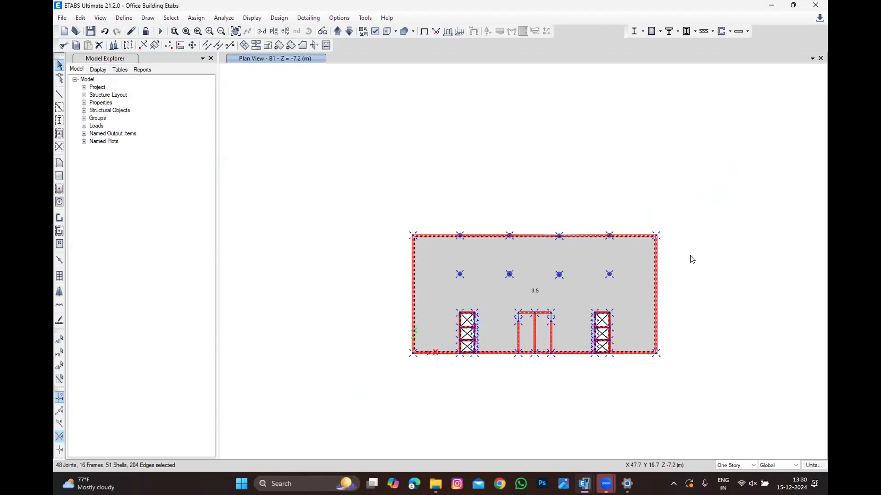
scroll(493, 344, "up", 3)
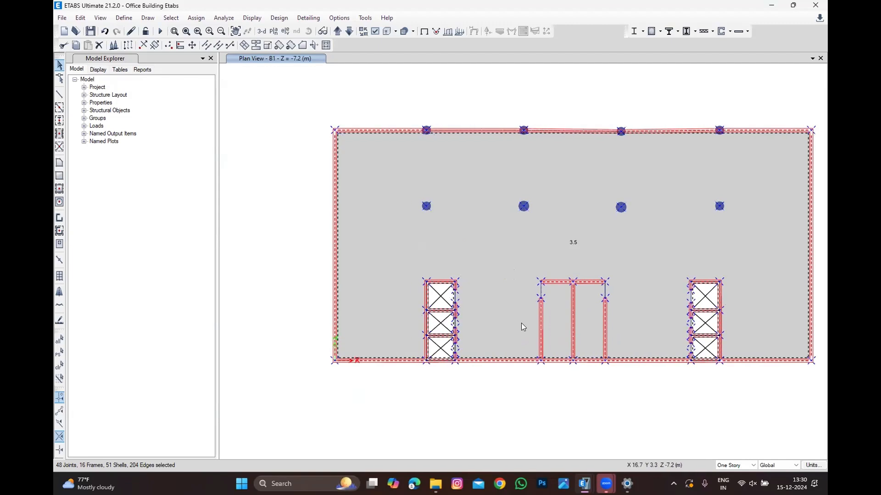
scroll(521, 323, "up", 3)
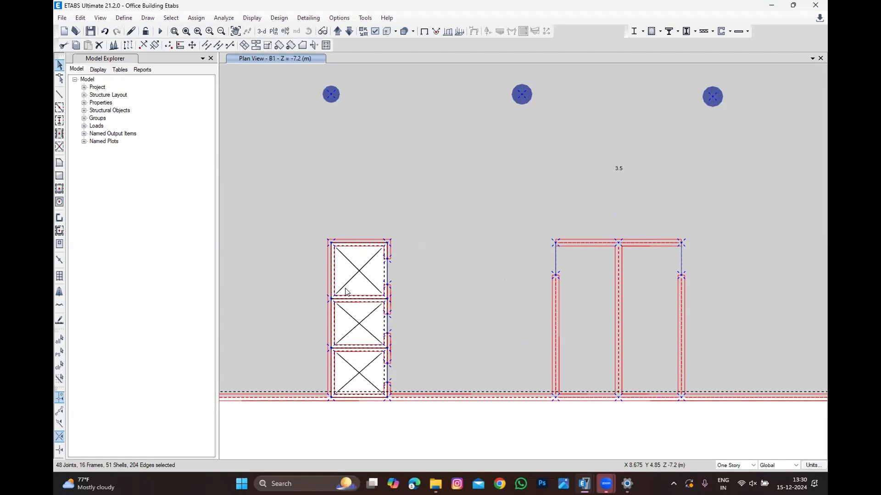
scroll(278, 281, "down", 3)
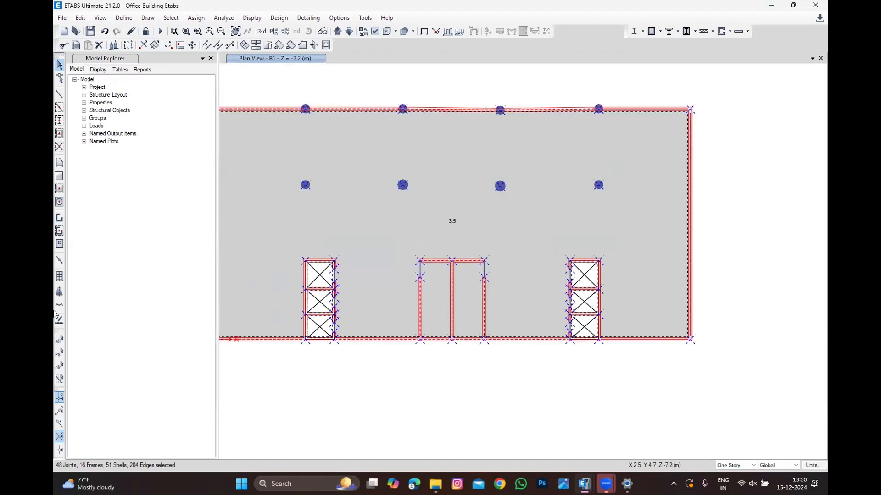
left_click(60, 365)
Step: Replicate the entire B1 floor, including slab, beams and walls, onto stories Story1, GF and B2
scroll(398, 314, "up", 3)
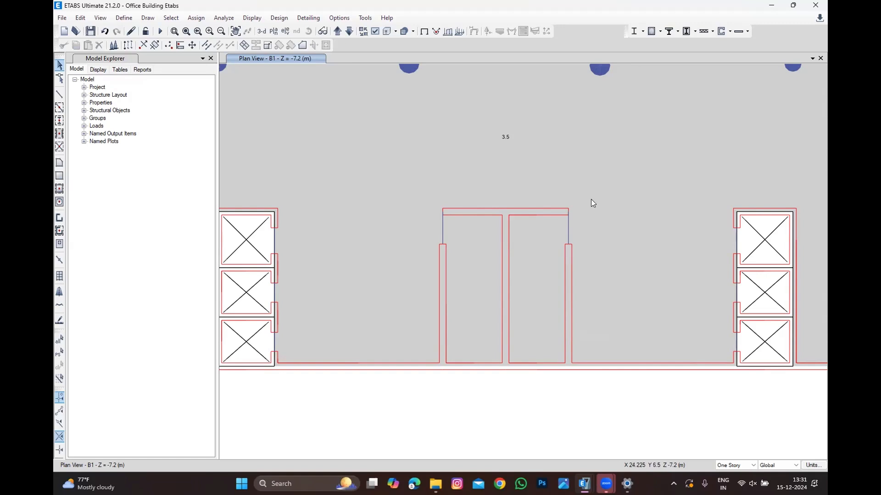
scroll(591, 199, "down", 2)
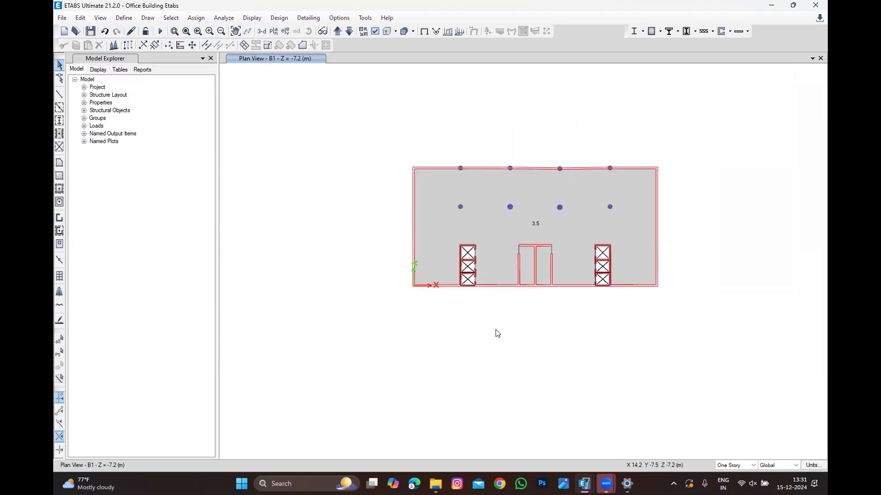
scroll(496, 332, "down", 1)
scroll(492, 308, "up", 1)
left_click_drag(367, 384, 710, 163)
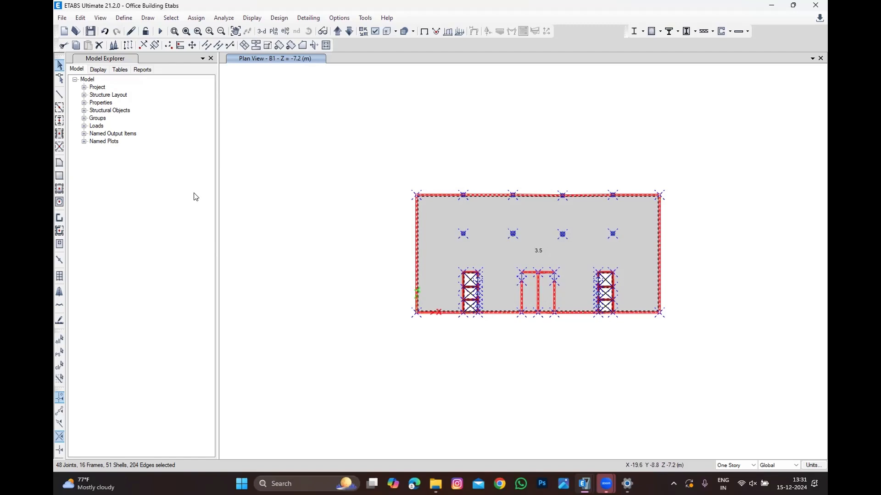
left_click(80, 17)
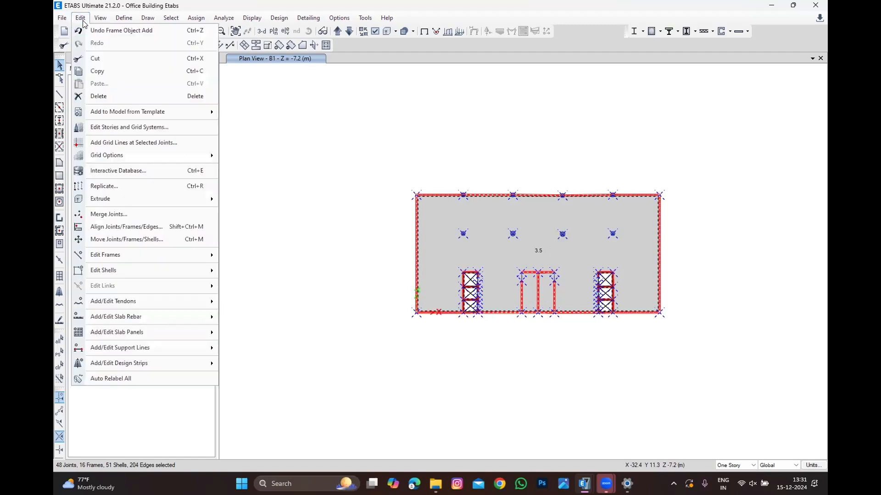
left_click(133, 186)
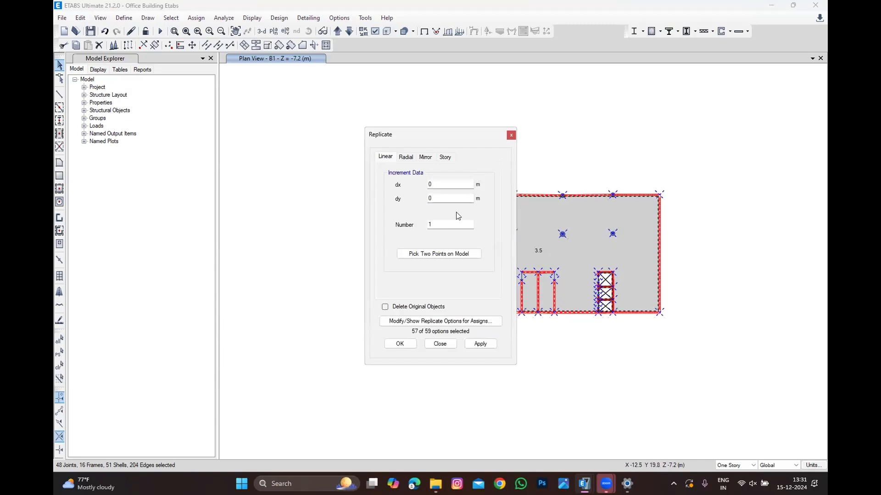
left_click(444, 157)
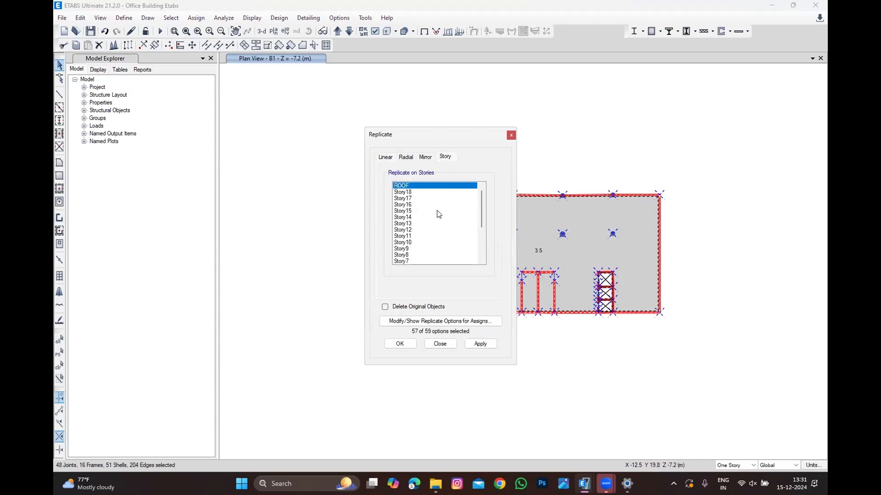
scroll(431, 236, "down", 4)
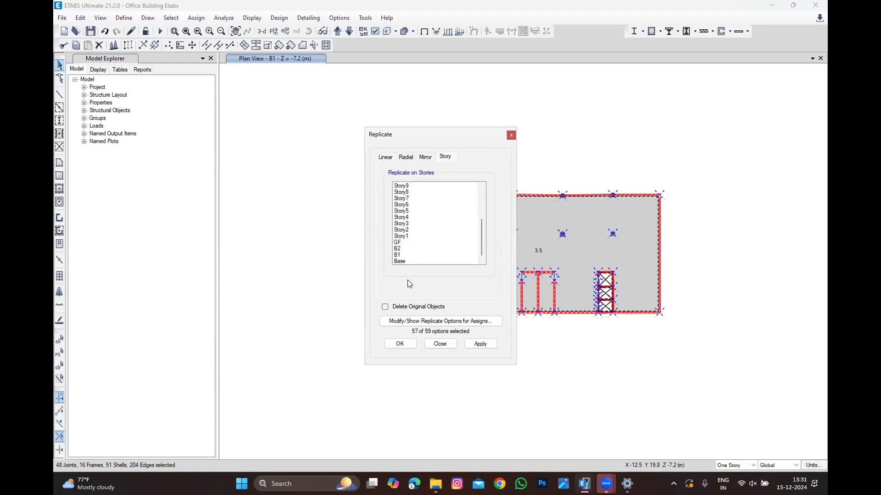
left_click_drag(405, 250, 405, 242)
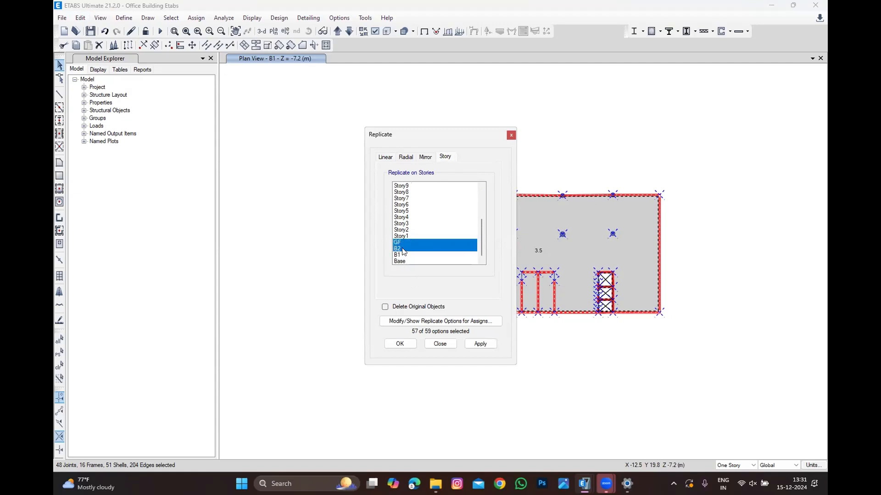
left_click(415, 235, "ctrl")
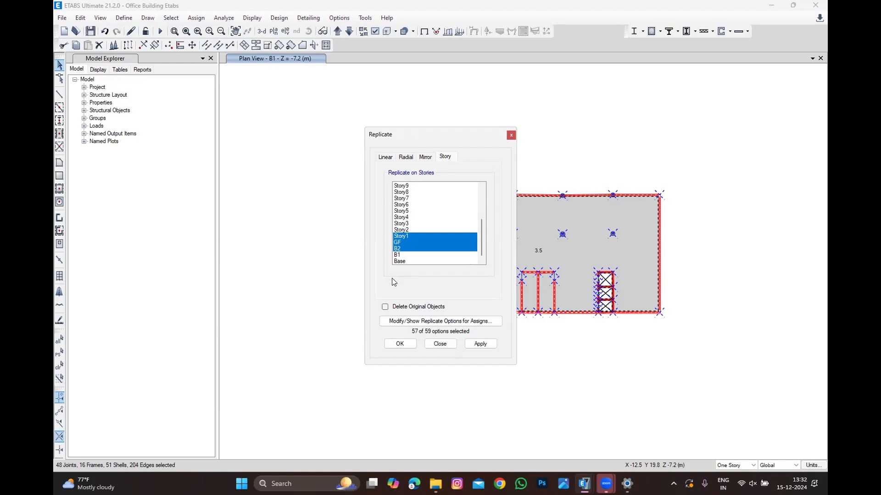
left_click(407, 345)
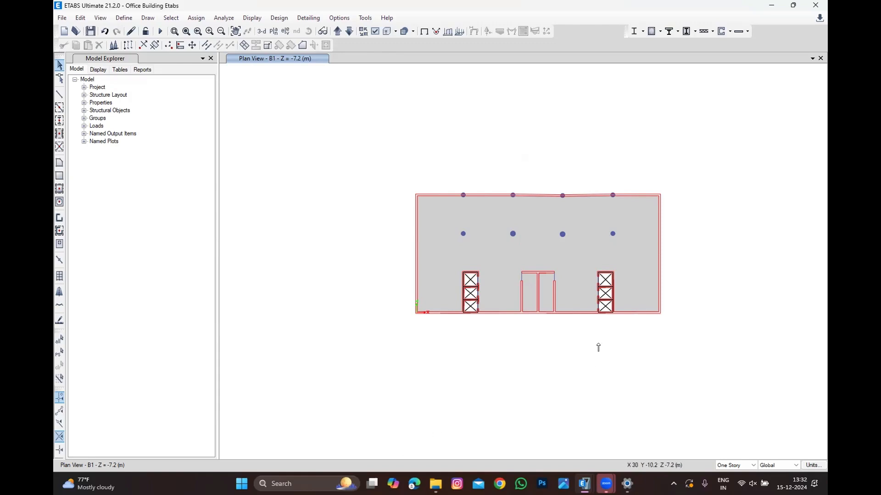
Step: Switch to the GF story plan and assign a uniform SDL gravity load of 5 kN/m² to the slab
scroll(598, 348, "up", 2)
scroll(477, 294, "down", 2)
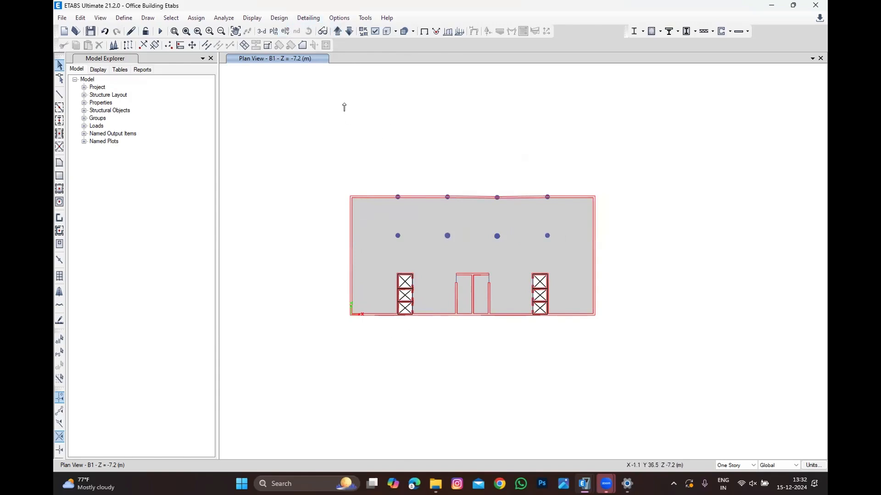
left_click(338, 33)
left_click(336, 33)
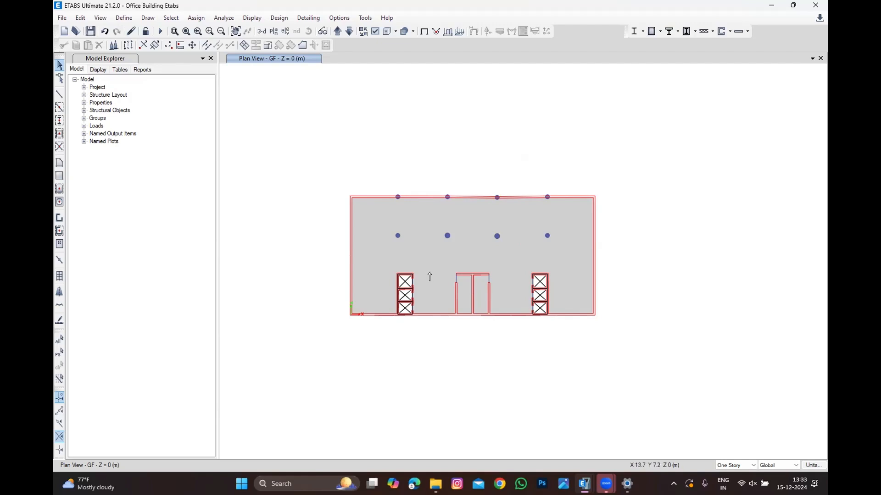
left_click(434, 225)
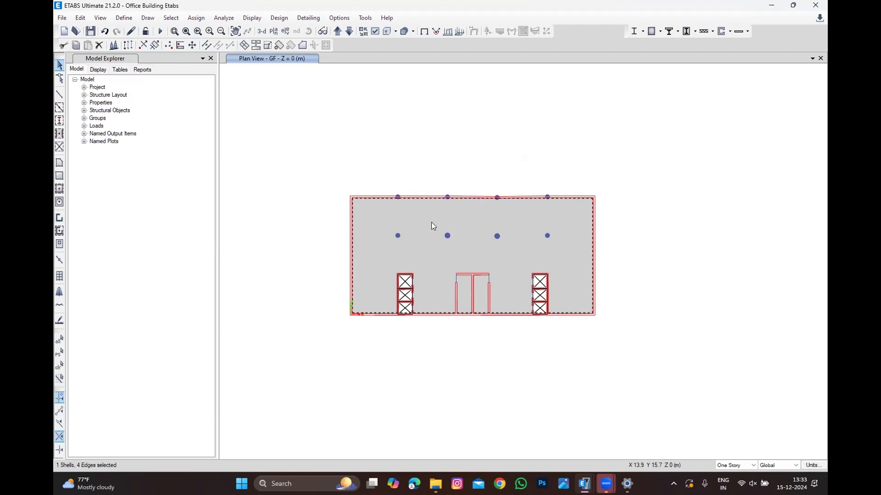
left_click(196, 18)
mouse_move(220, 122)
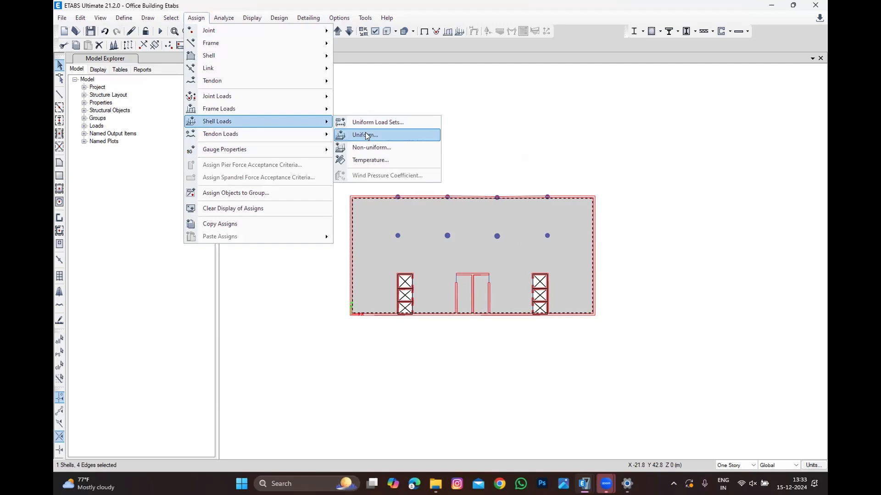
left_click(367, 135)
left_click(461, 215)
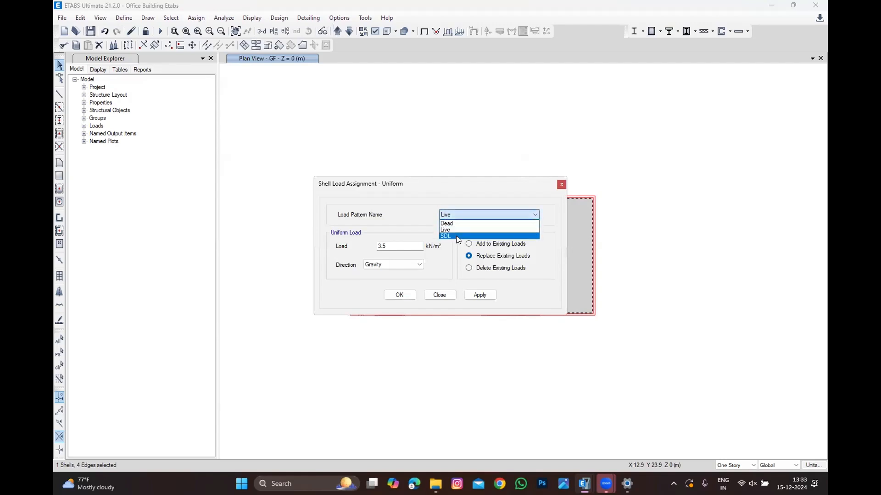
left_click(448, 237)
key("Tab")
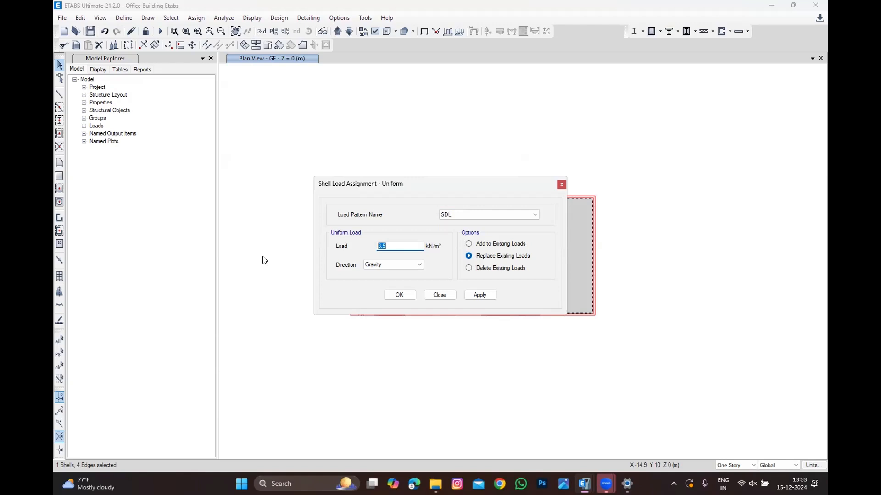
type("5")
left_click(391, 296)
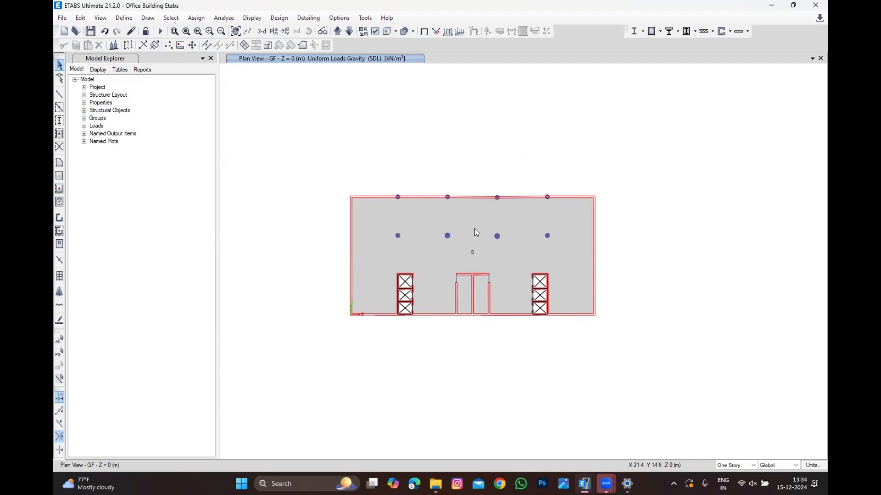
Step: Assign a uniform Live gravity load of 3 kN/m² to the GF slab, replacing existing loads
left_click(472, 229)
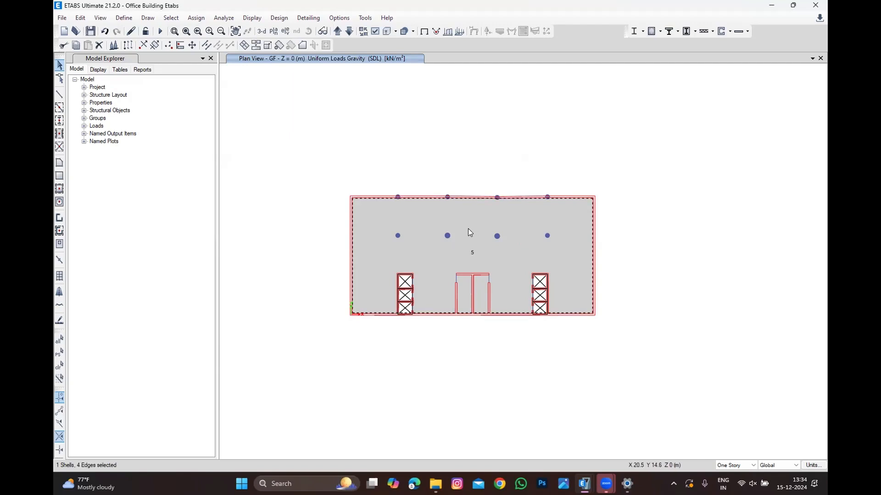
left_click(195, 17)
mouse_move(232, 118)
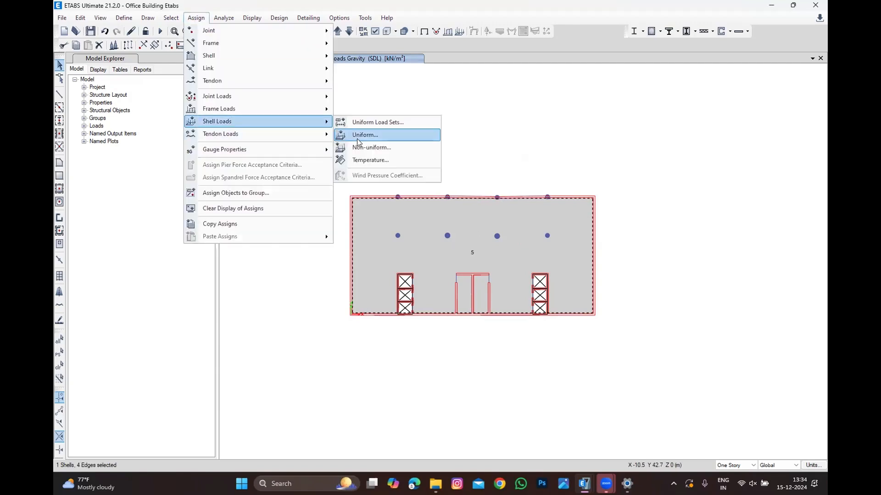
left_click(359, 136)
left_click(463, 214)
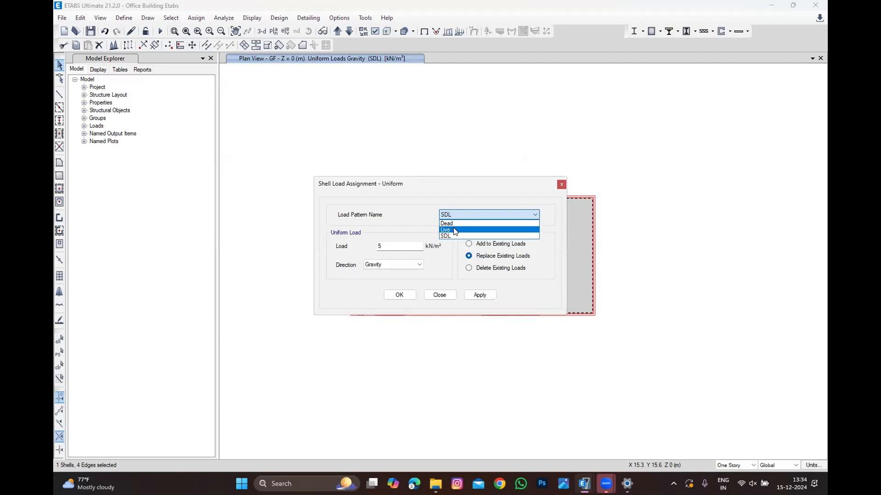
left_click(454, 234)
double_click(393, 244)
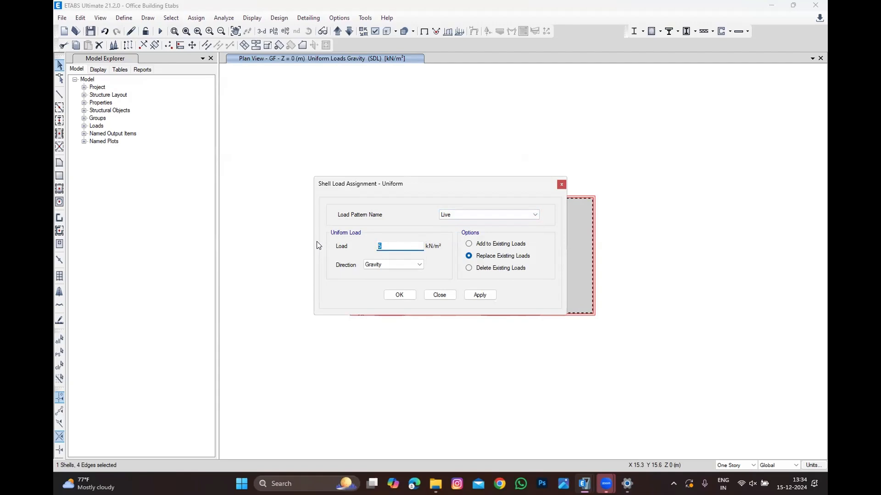
type("3")
left_click(396, 295)
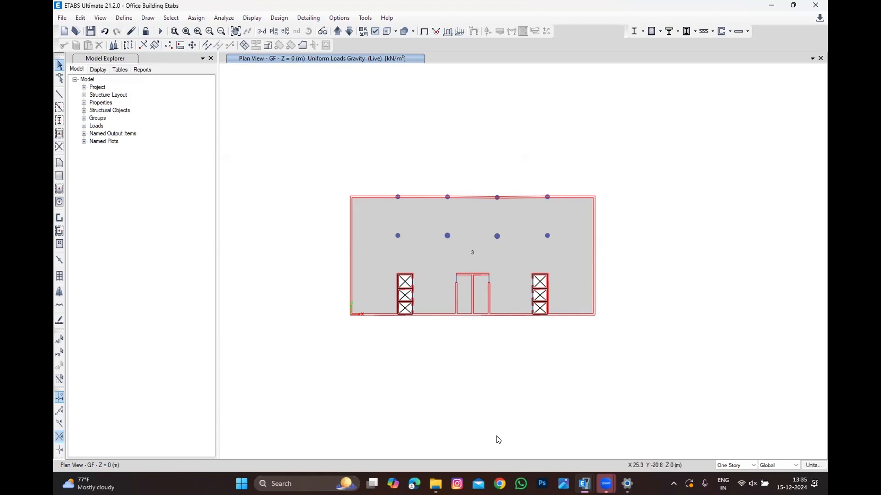
scroll(365, 211, "up", 1)
scroll(404, 218, "down", 1)
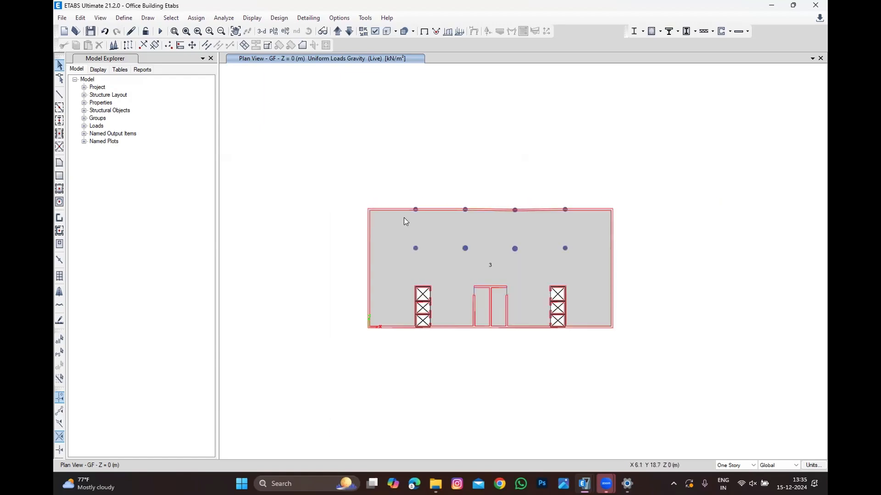
left_click_drag(319, 390, 654, 190)
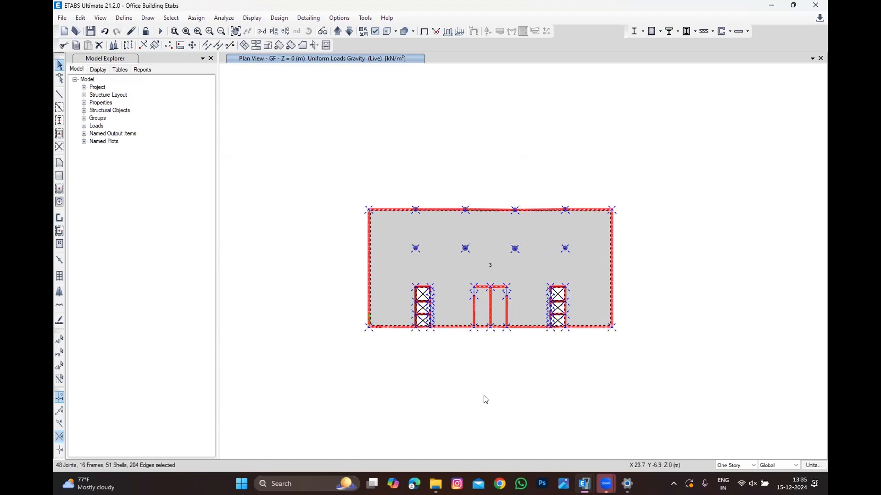
left_click(60, 366)
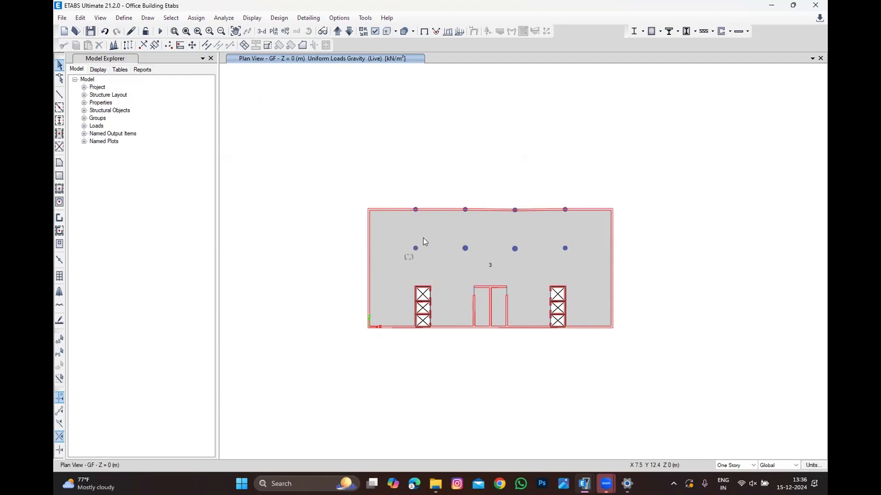
left_click(415, 248)
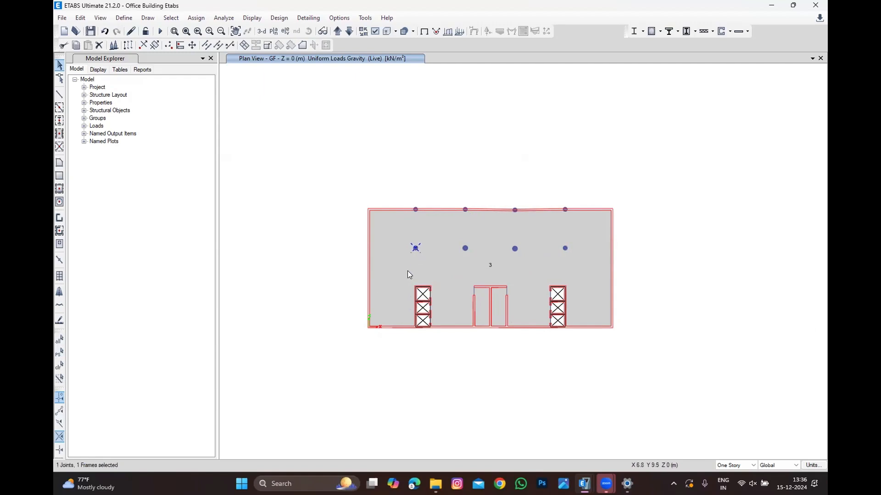
left_click(60, 365)
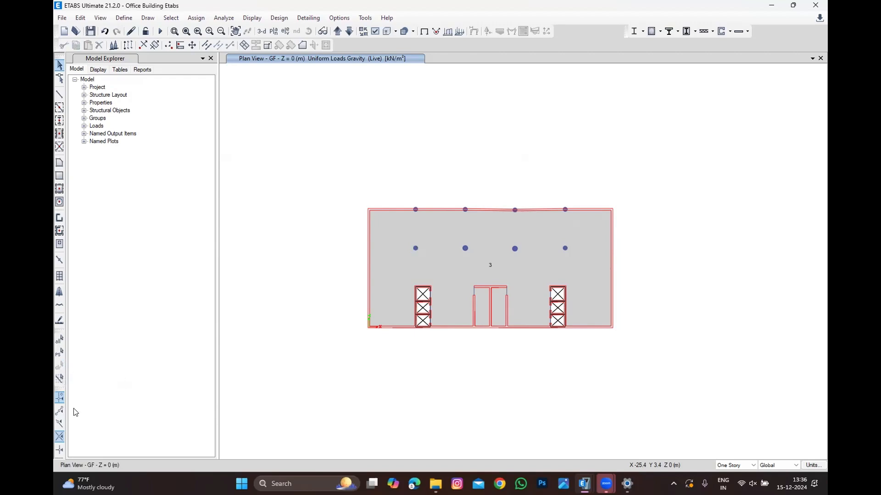
left_click_drag(348, 448, 678, 179)
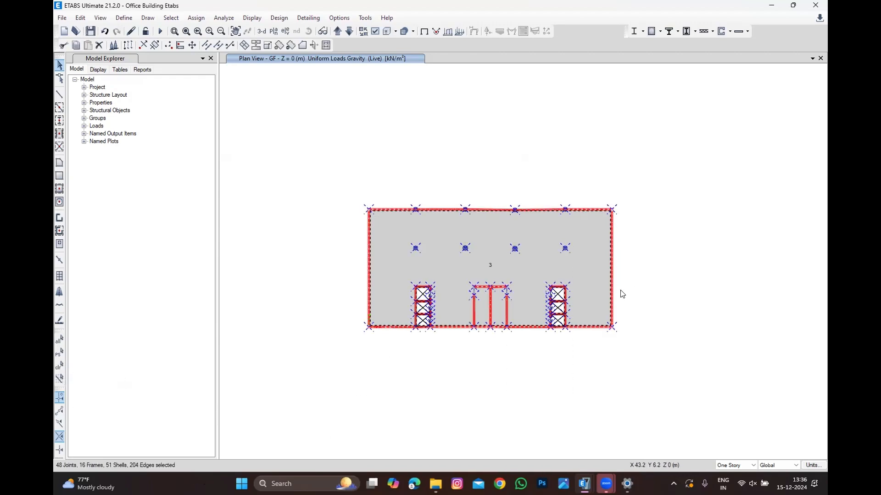
left_click_drag(232, 380, 679, 234)
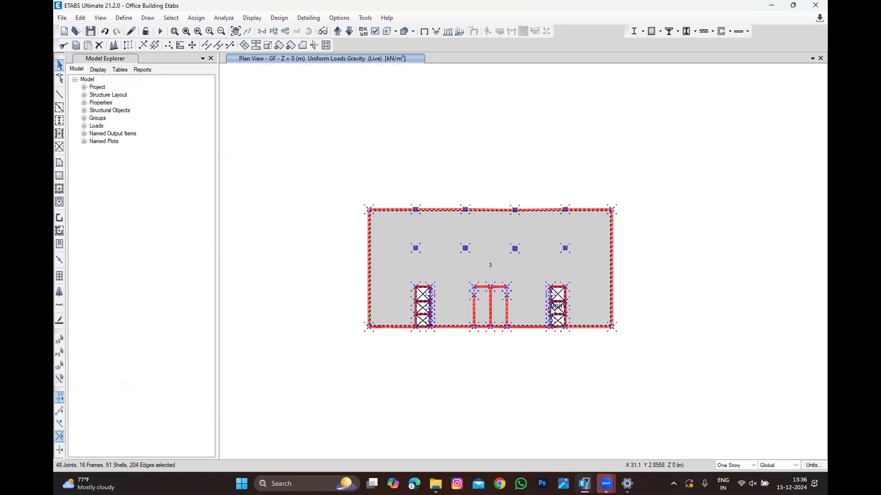
left_click(81, 17)
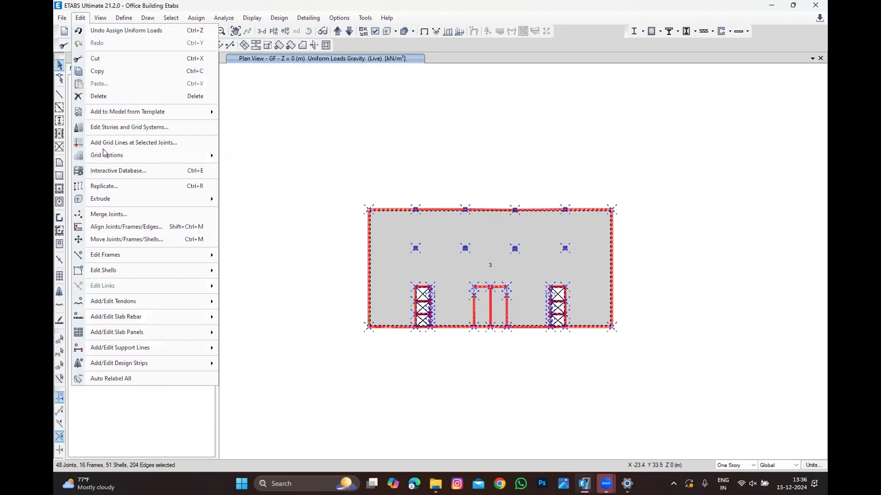
left_click(104, 187)
left_click(444, 157)
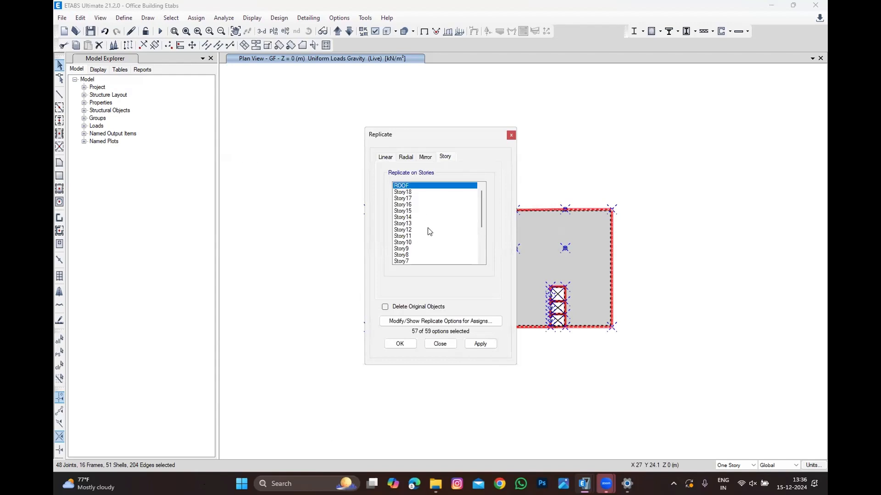
scroll(430, 232, "down", 4)
left_click(415, 236)
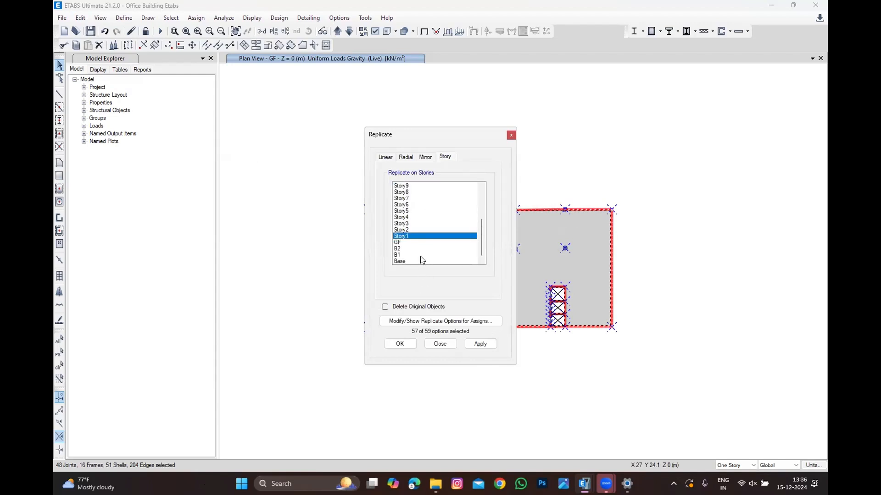
left_click(459, 321)
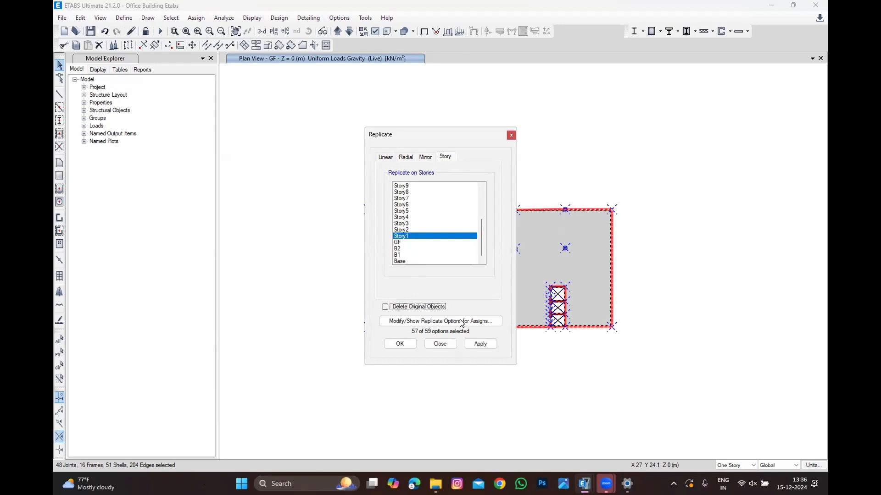
left_click(445, 344)
left_click(60, 365)
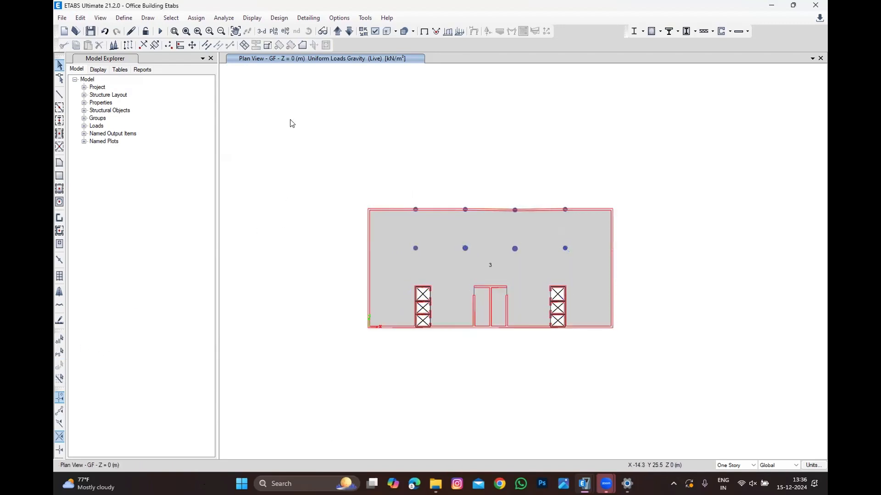
Step: Switch to the Story1 plan, select all replicated slab areas and their edges, and delete them
left_click(337, 31)
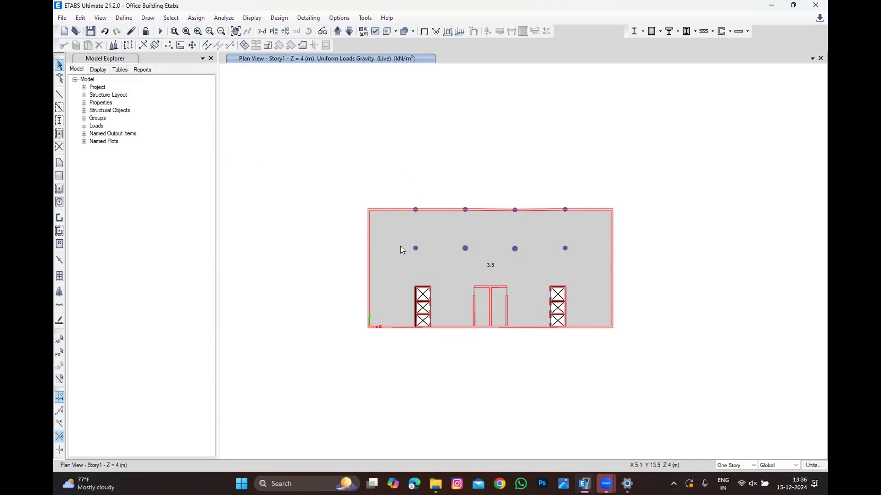
scroll(411, 226, "up", 2)
scroll(383, 183, "down", 2)
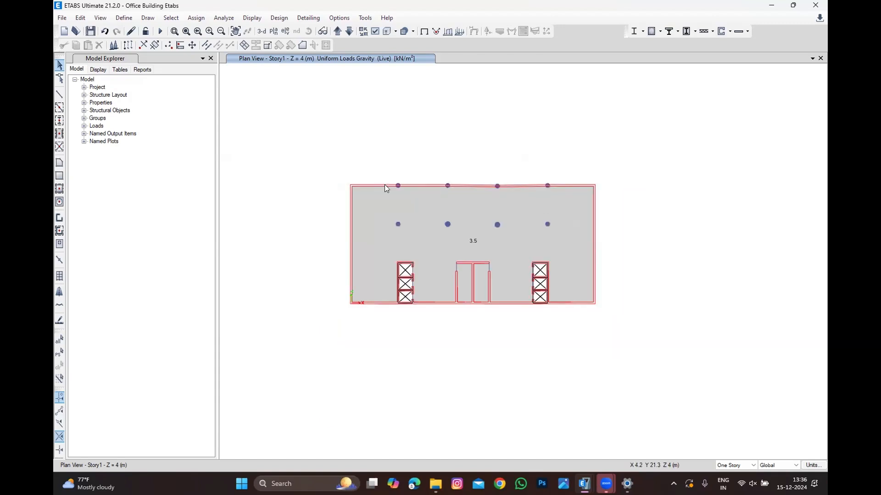
scroll(396, 181, "up", 2)
left_click(446, 185)
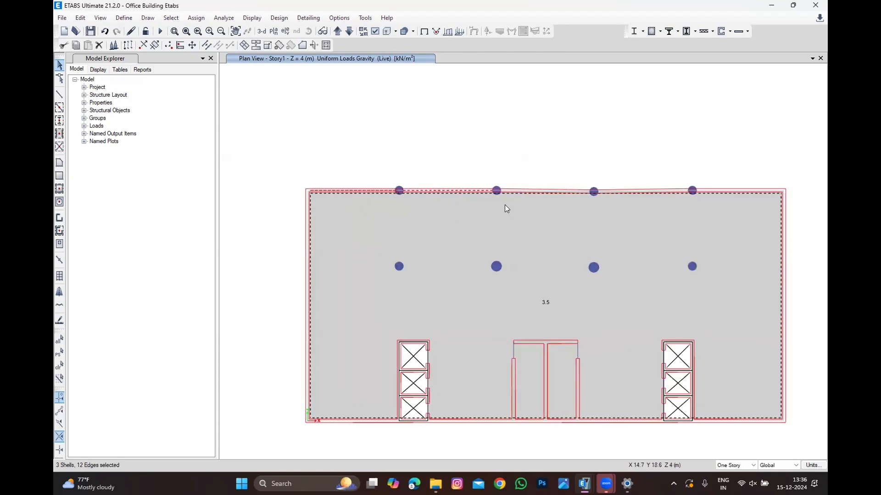
left_click_drag(566, 166, 549, 227)
left_click_drag(639, 169, 618, 235)
left_click_drag(769, 167, 740, 229)
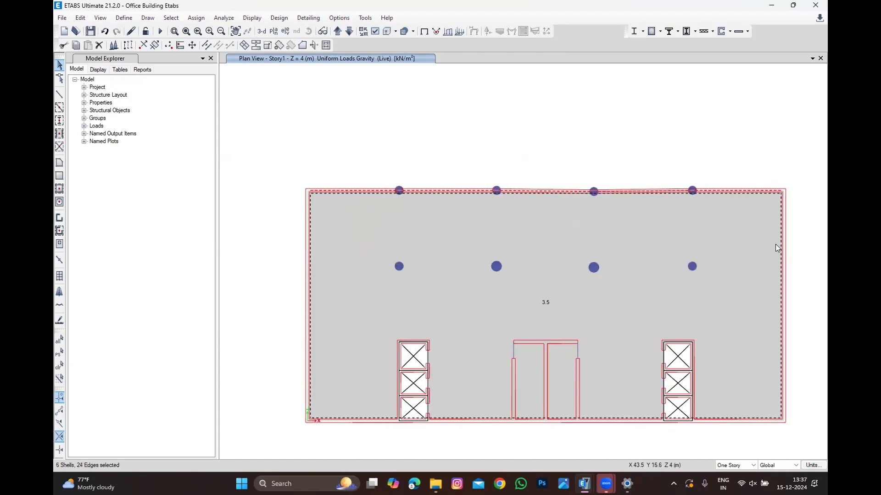
left_click(782, 245)
scroll(740, 240, "down", 2)
scroll(700, 326, "up", 2)
left_click_drag(682, 315, 654, 380)
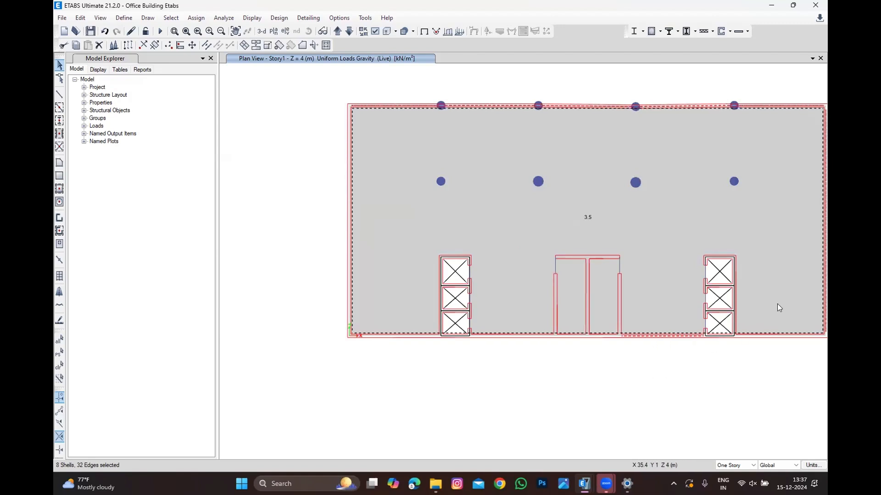
left_click_drag(777, 304, 752, 373)
left_click_drag(537, 302, 502, 374)
left_click_drag(413, 299, 371, 376)
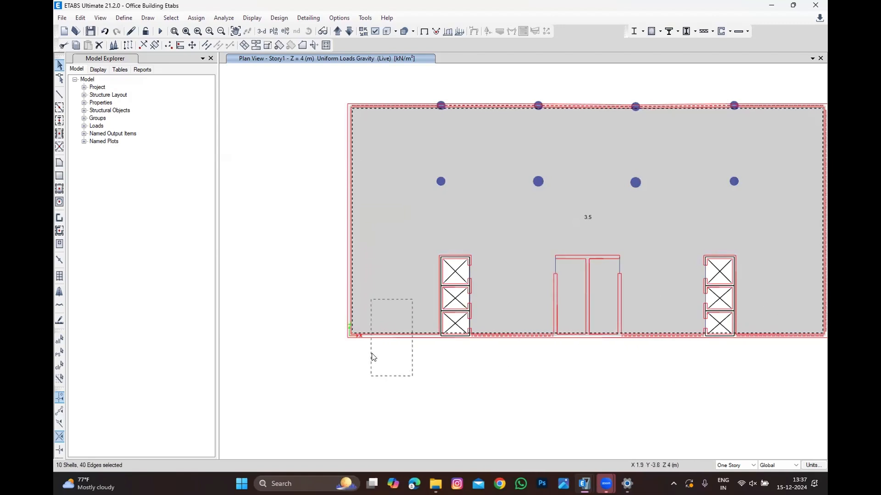
left_click_drag(391, 263, 291, 285)
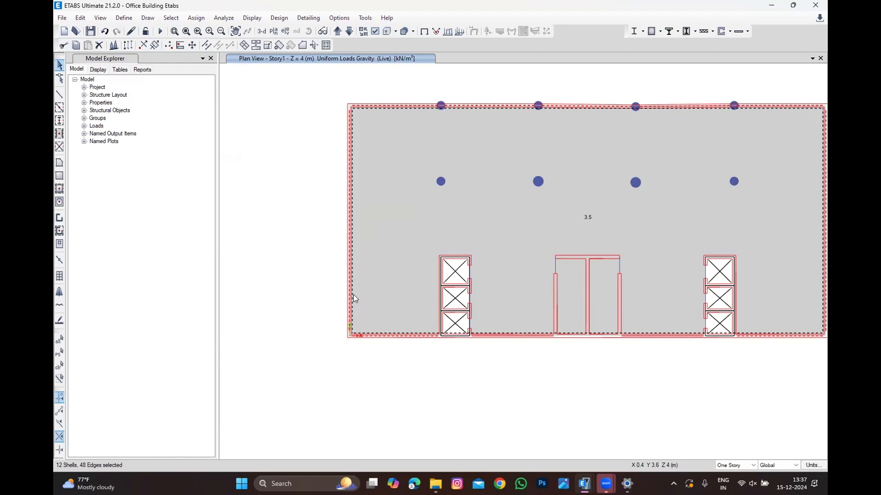
scroll(353, 294, "down", 3)
scroll(379, 278, "up", 1)
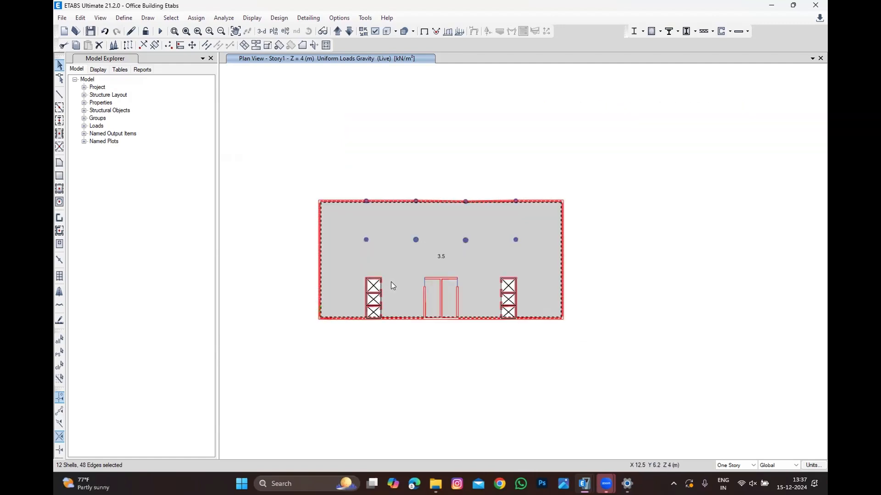
key("Delete")
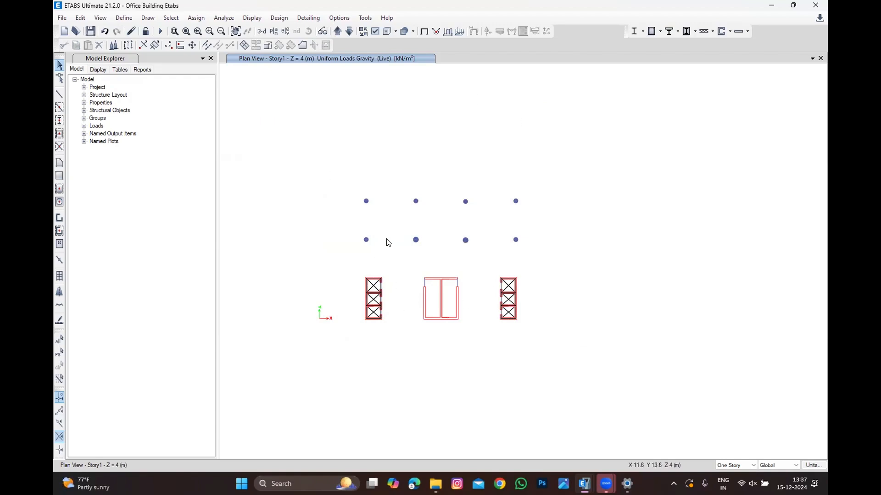
scroll(379, 227, "up", 2)
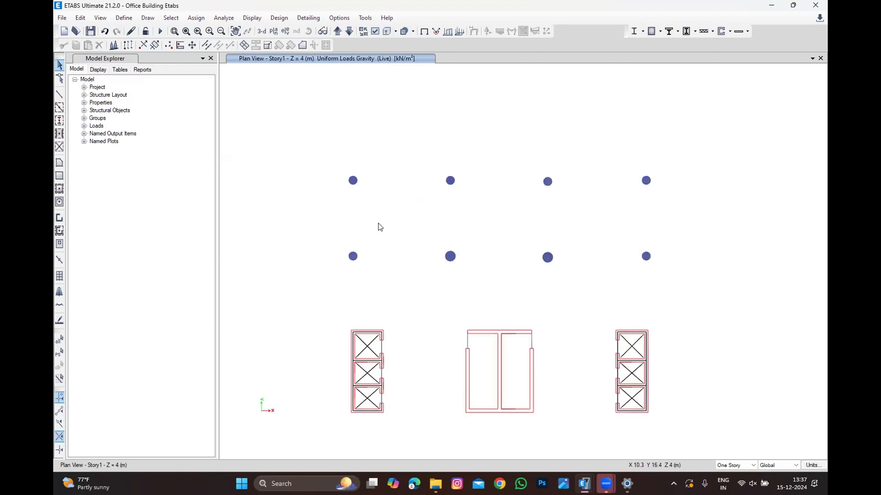
scroll(342, 310, "up", 2)
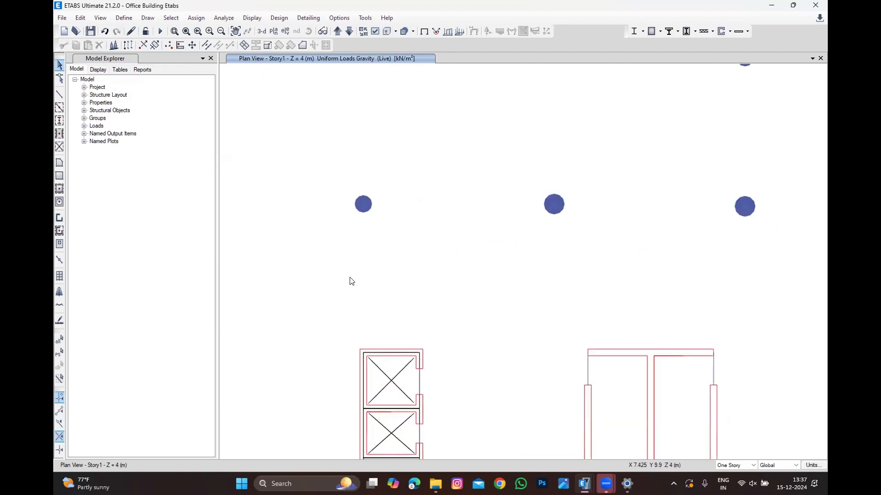
left_click(59, 94)
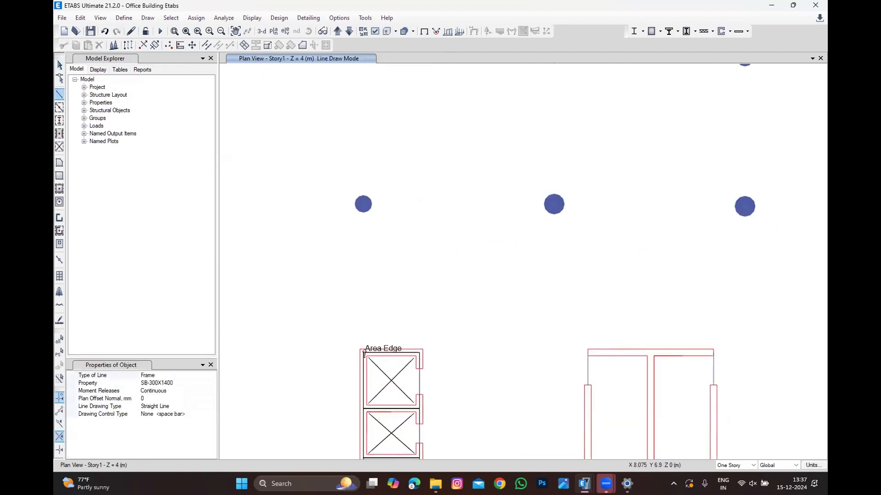
key("Escape")
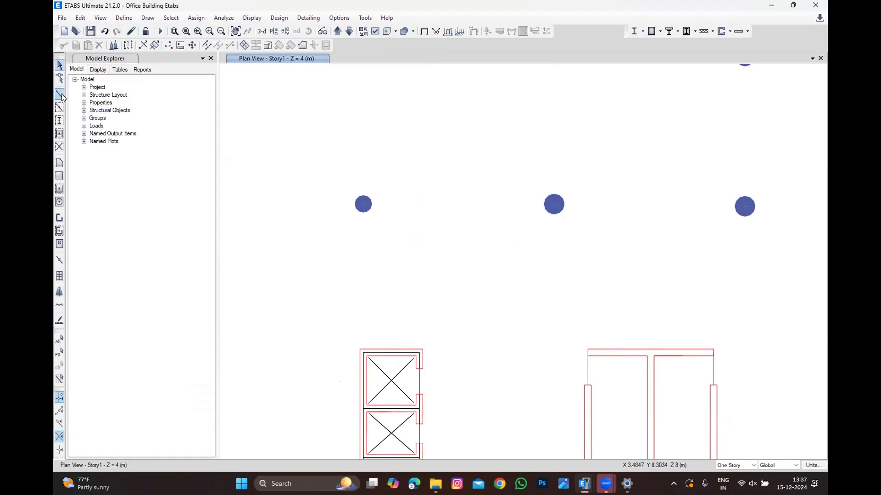
left_click(61, 94)
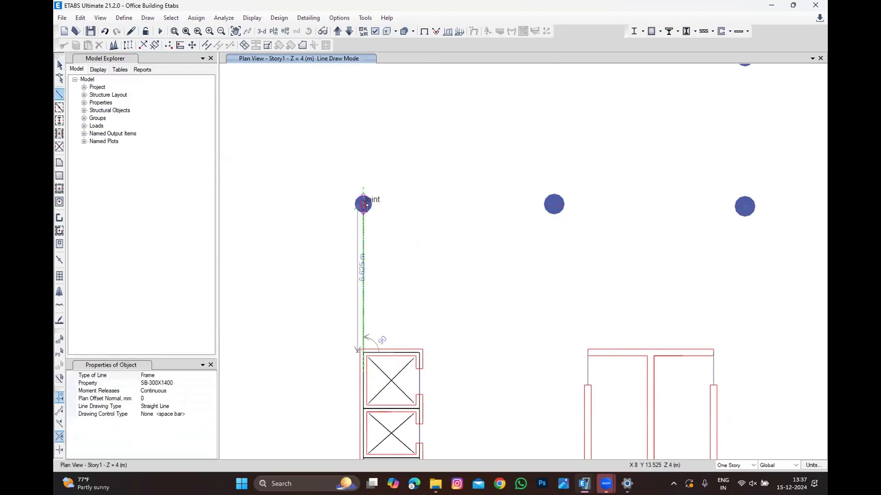
key("Escape")
scroll(383, 274, "down", 2)
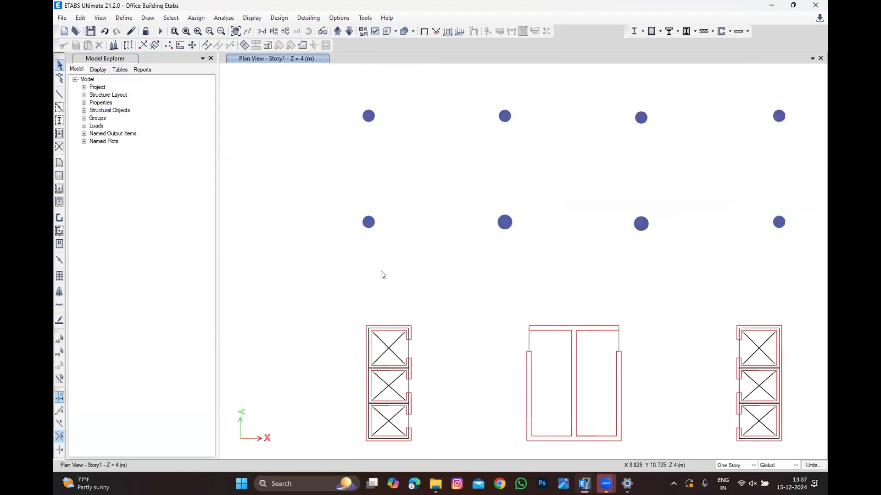
scroll(383, 274, "down", 1)
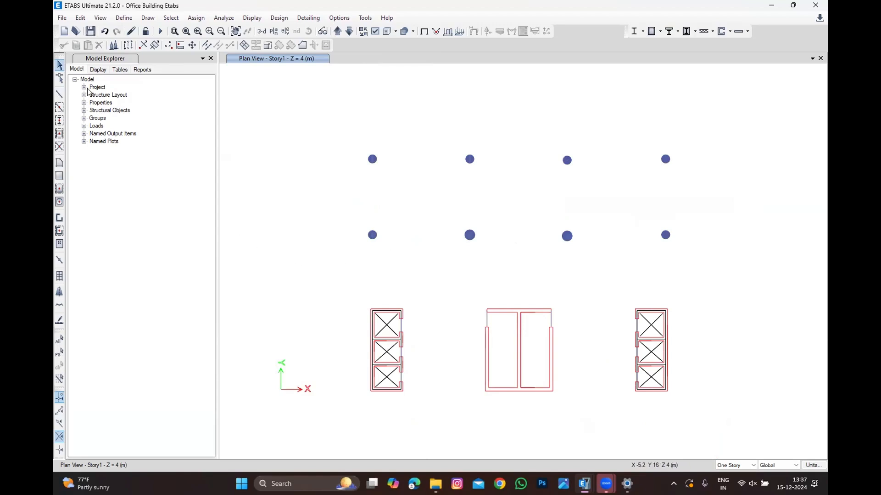
Step: Set the frame section to B1-400X900MM and draw beams up the left edge from the left lift core and along the top columns
left_click(59, 94)
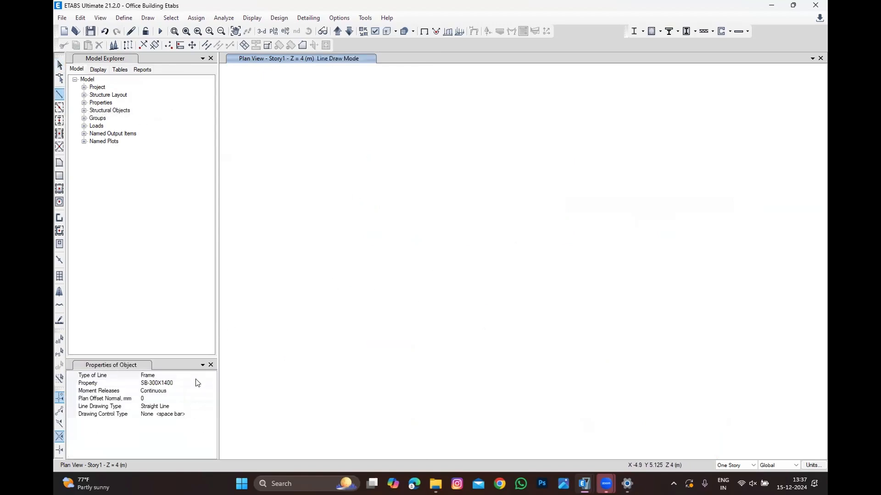
left_click(212, 385)
scroll(183, 408, "up", 5)
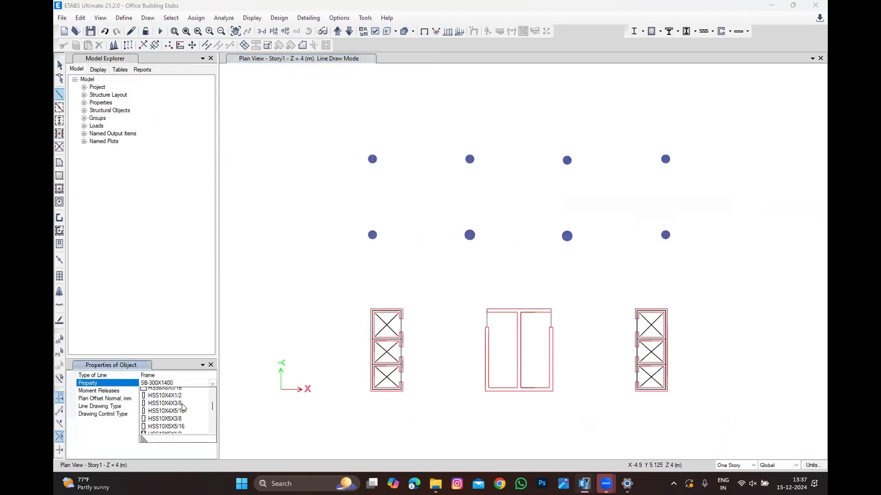
scroll(185, 403, "up", 3)
left_click(183, 408)
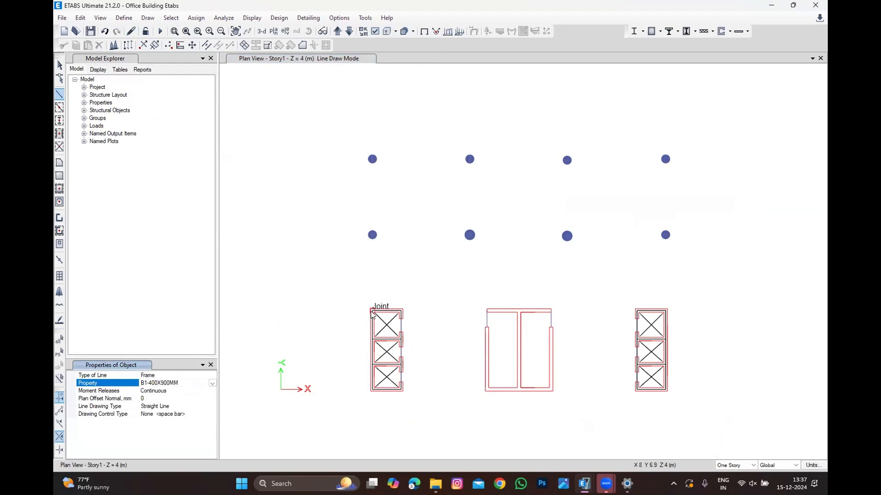
left_click(373, 159)
left_click(372, 235)
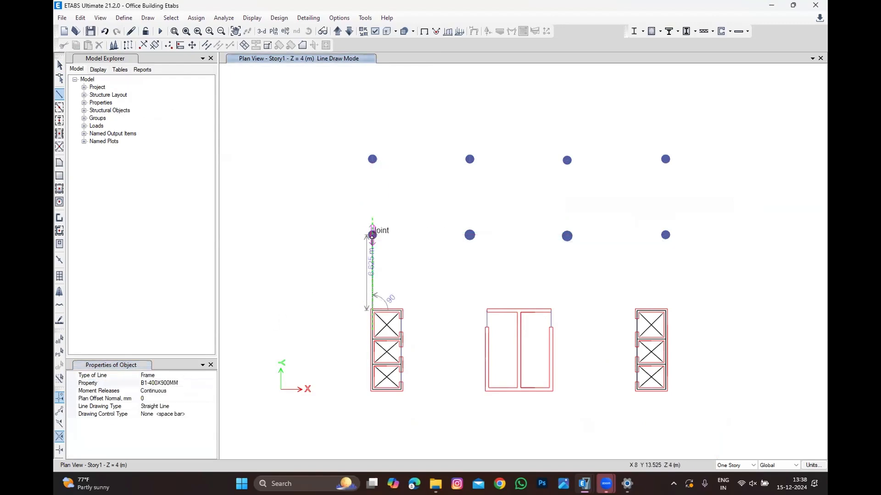
left_click(372, 159)
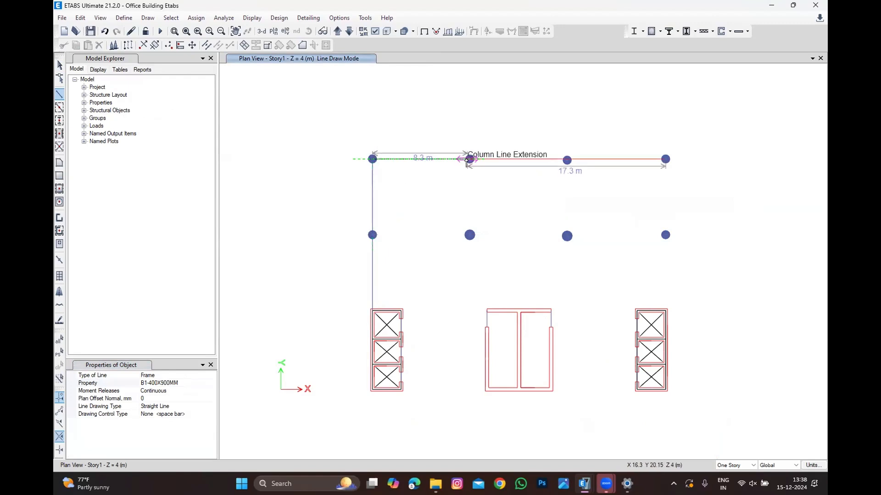
left_click(469, 159)
left_click(567, 160)
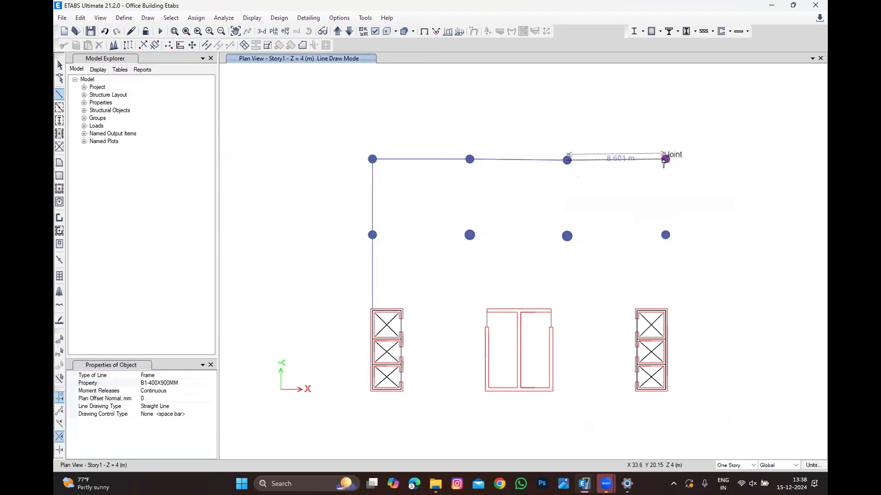
left_click(665, 159)
key("ctrl+z")
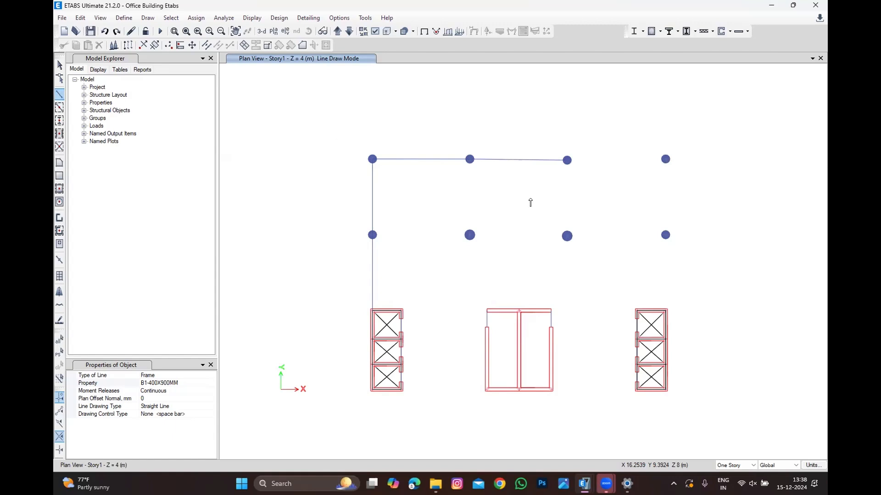
left_click(665, 159)
key("Escape")
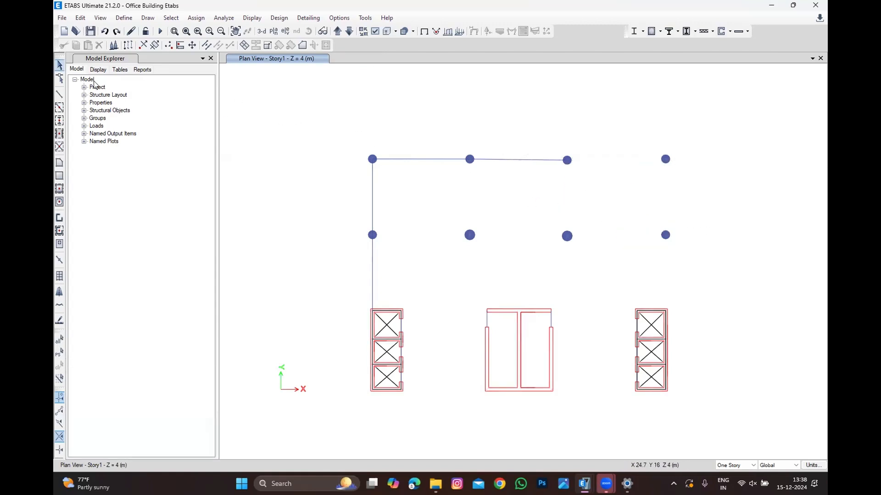
Step: Draw B1-400X900MM beams finishing the top edge and running down the right column line to the right lift core
left_click(59, 94)
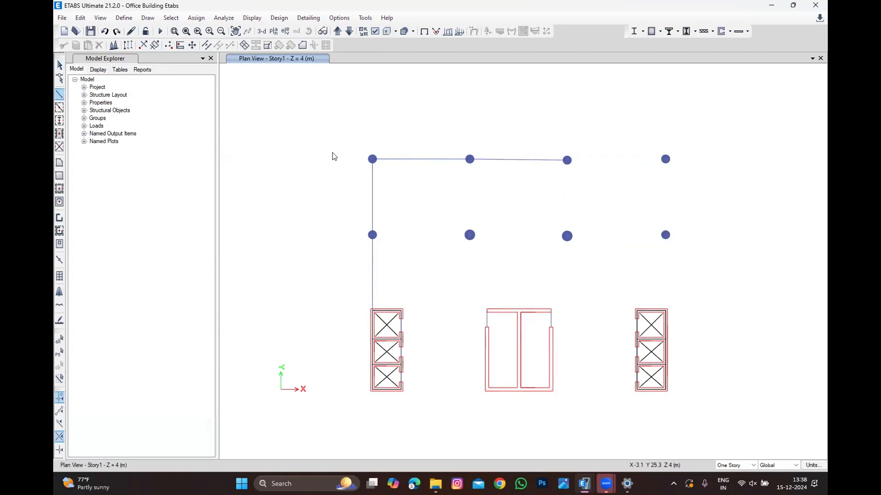
left_click(567, 160)
left_click(665, 159)
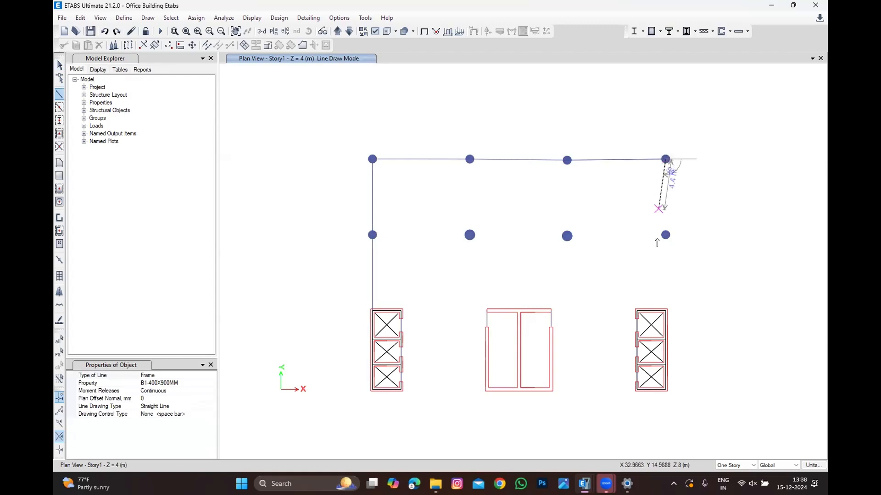
left_click(665, 235)
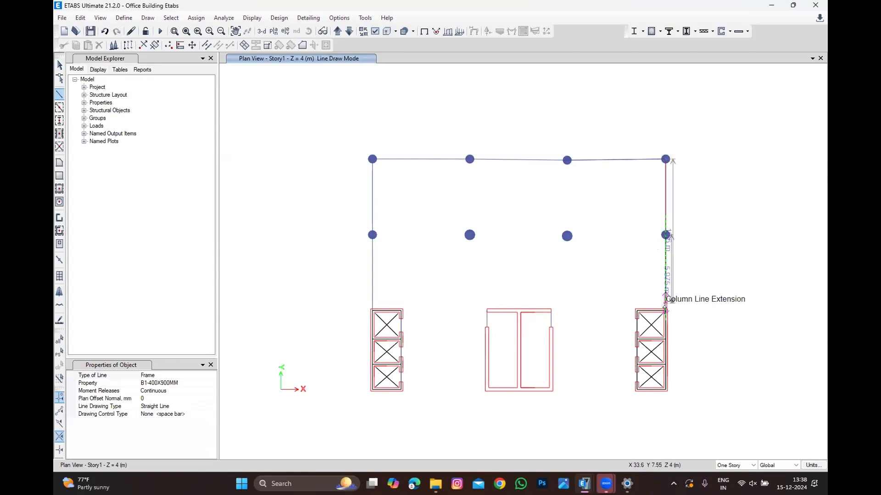
left_click(665, 310)
right_click(665, 310)
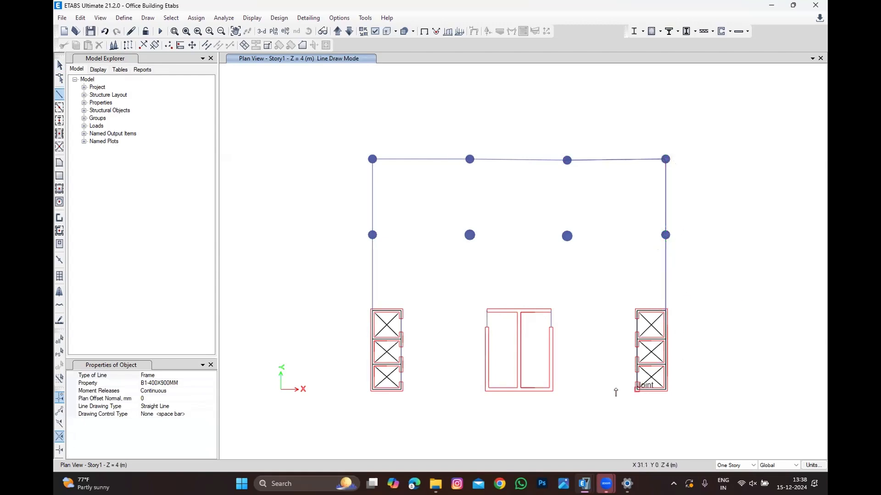
Step: Draw B1-400X900MM beams along the bottom edge between the lift cores and the stair core
left_click(637, 390)
left_click(552, 389)
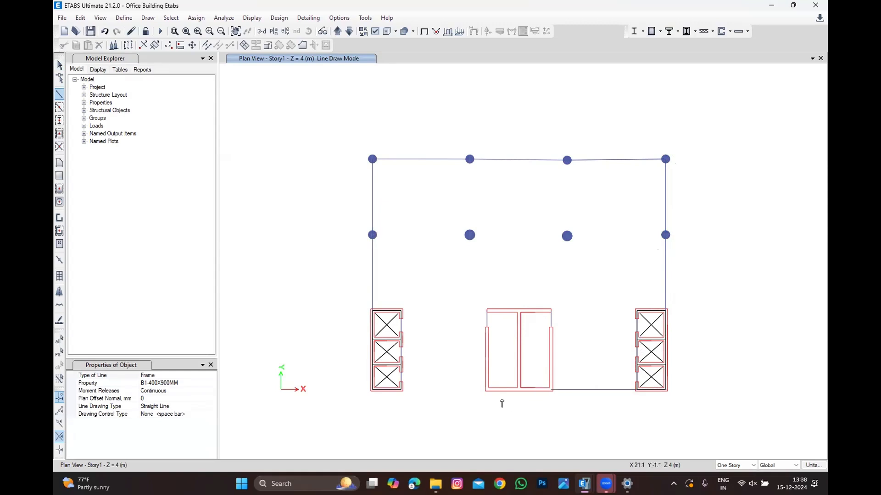
left_click(485, 390)
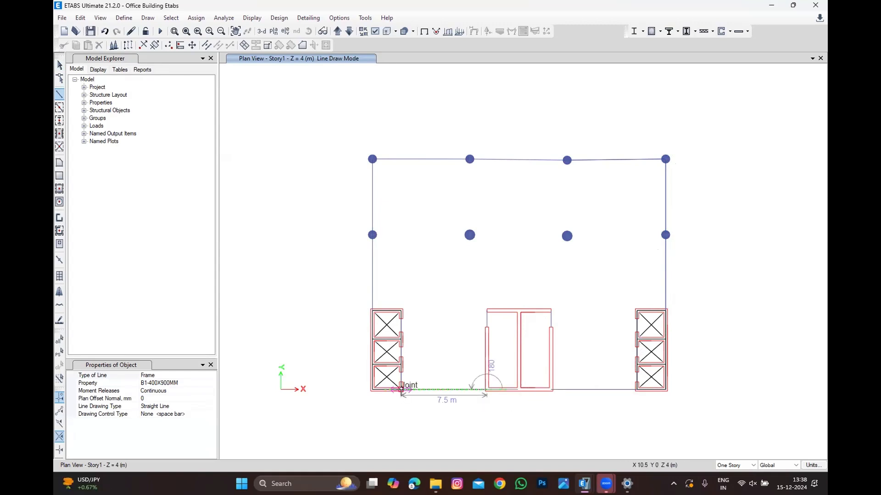
left_click(401, 391)
right_click(402, 390)
key("Escape")
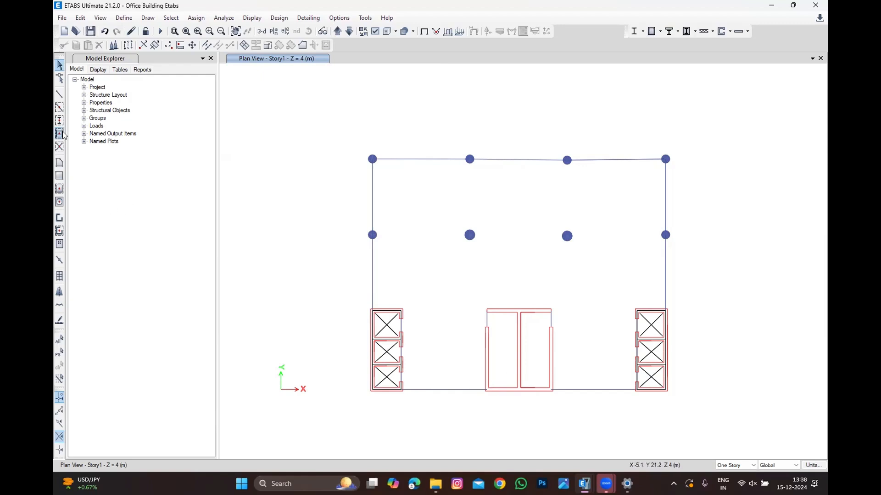
Step: Draw a rectangular Opening area spanning the beam outline from the top corner columns to the bottom corners
left_click(59, 163)
left_click(372, 159)
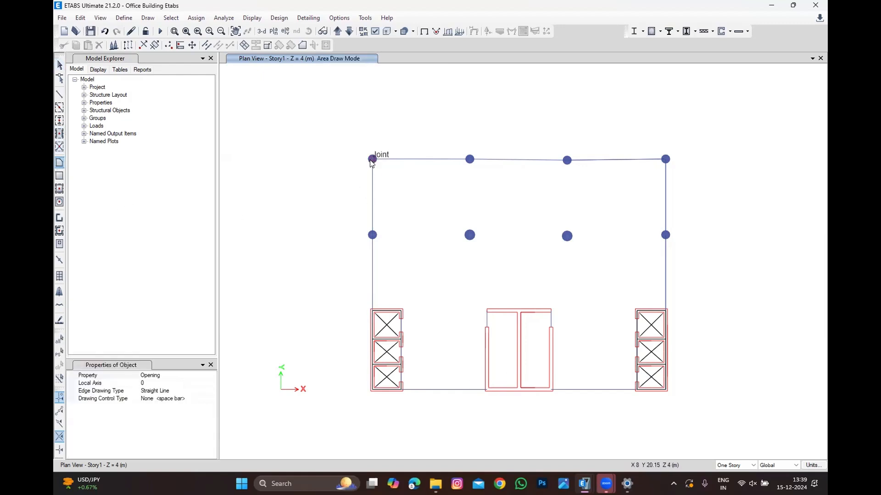
left_click(665, 160)
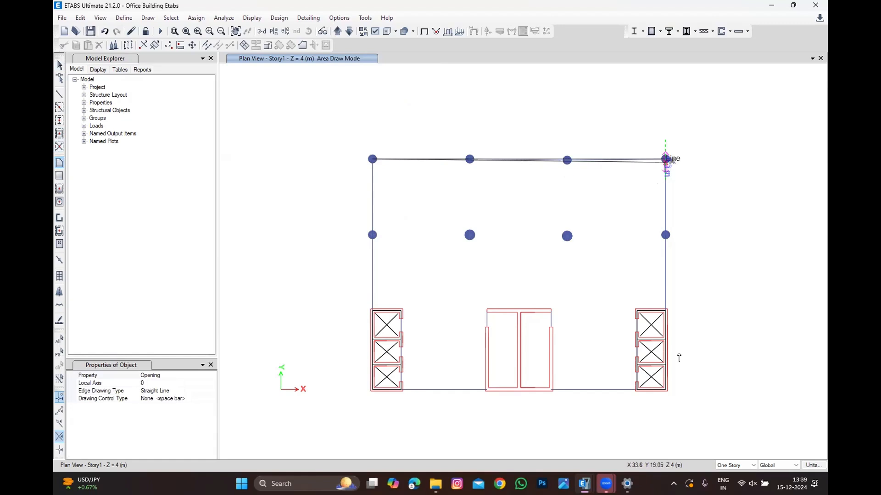
left_click(664, 390)
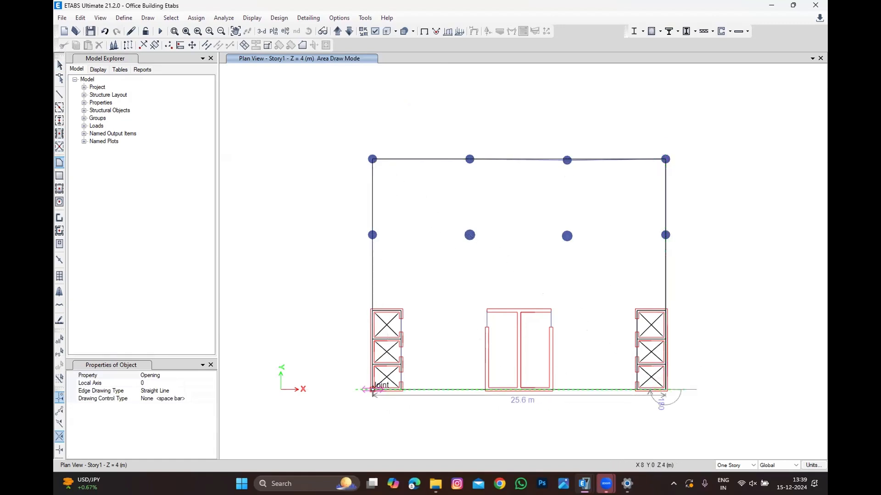
double_click(373, 390)
key("Escape")
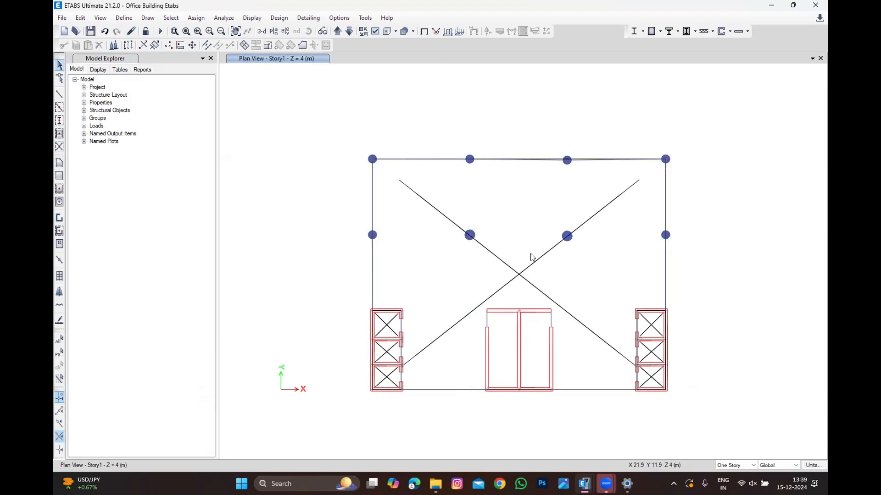
Step: Select the Story1 floor area and assign it the S240 slab section
left_click(528, 256)
left_click(173, 18)
mouse_move(195, 18)
mouse_move(209, 55)
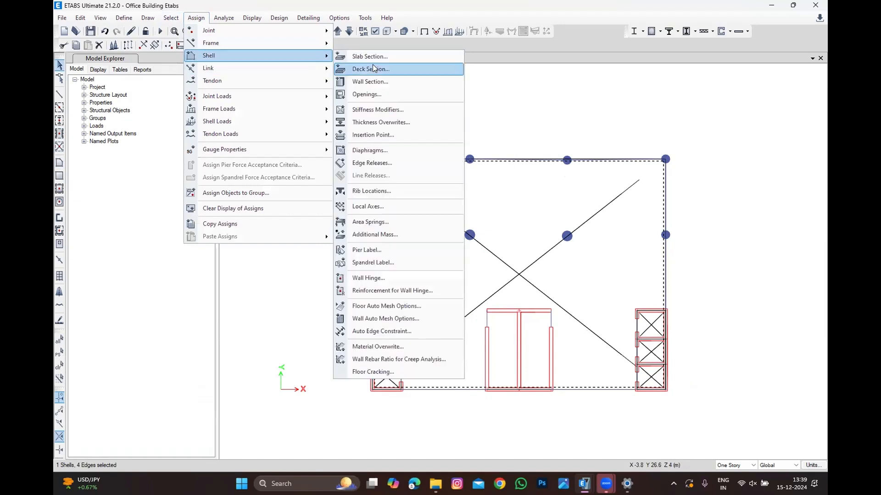
left_click(375, 57)
left_click(393, 180)
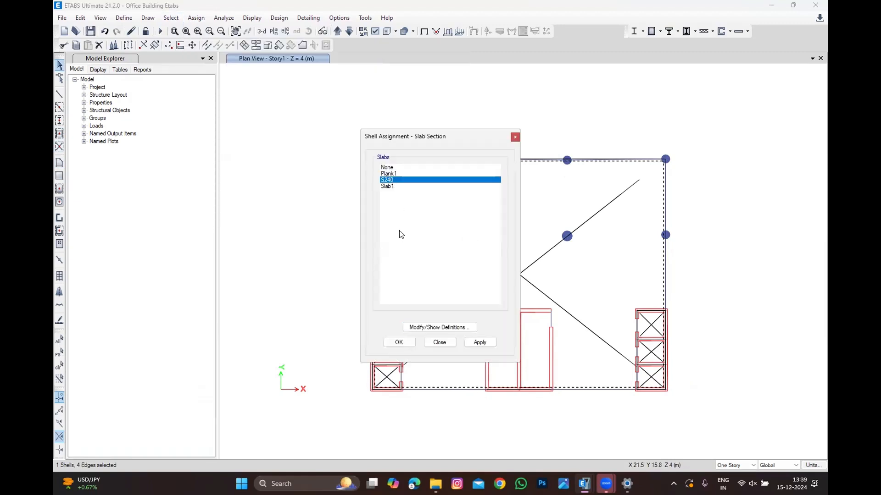
left_click(397, 343)
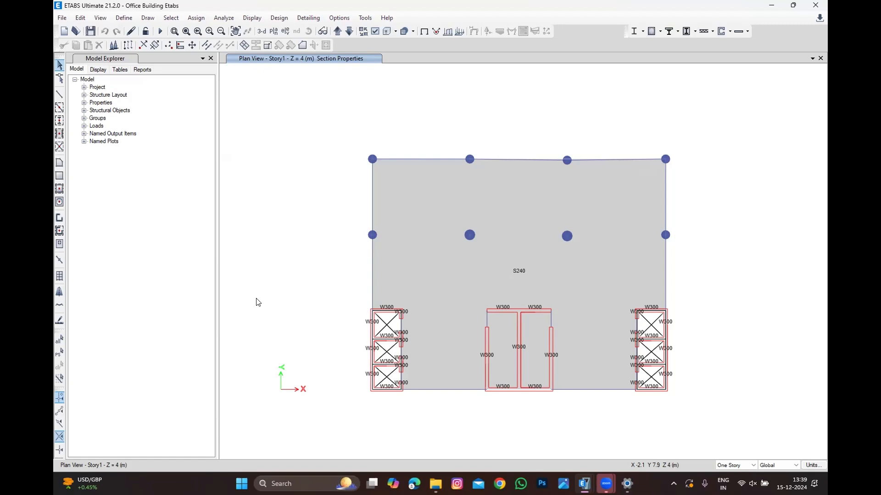
Step: Reselect the floor slab and assign a uniform SDL gravity load of 5 kN/m², replacing existing loads
right_click(517, 223)
left_click(710, 33)
left_click(506, 241)
left_click(196, 18)
mouse_move(298, 121)
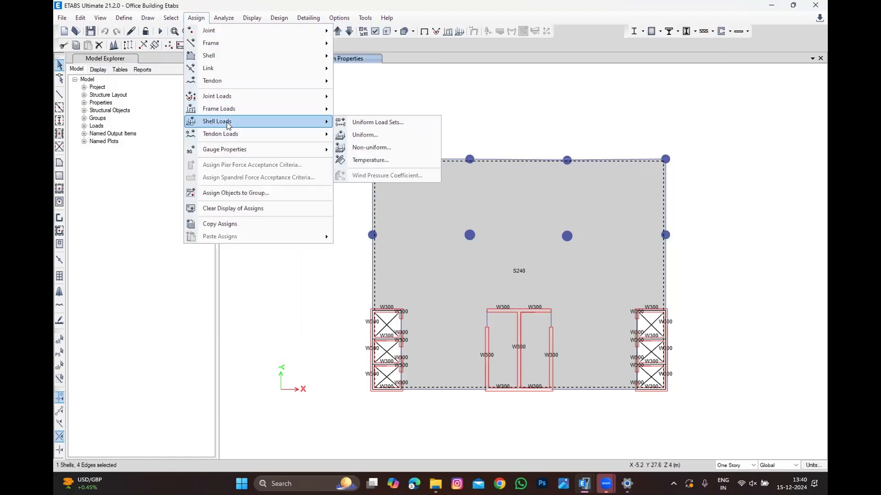
left_click(370, 136)
left_click(458, 215)
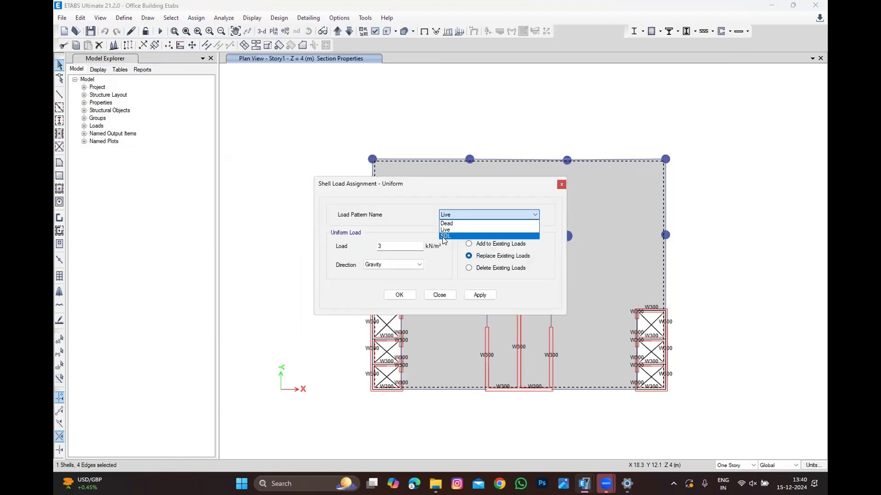
left_click(461, 234)
double_click(384, 247)
type("4.")
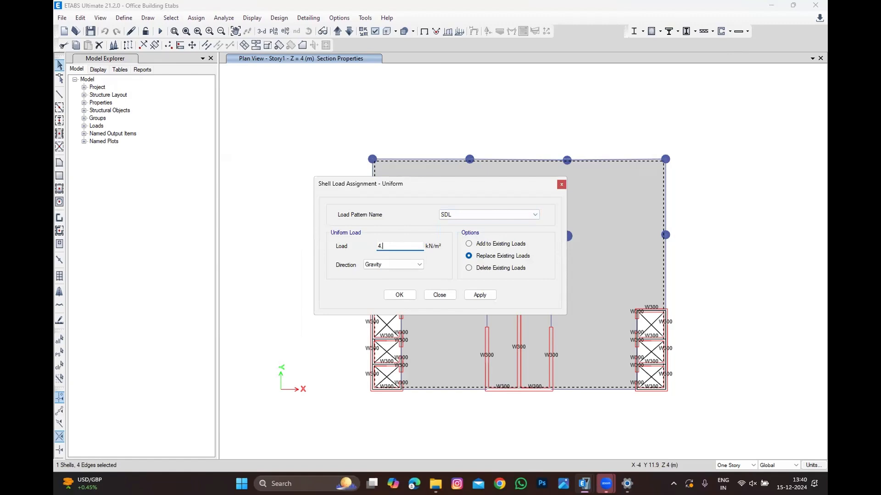
key("BackSpace")
type("5")
left_click(398, 294)
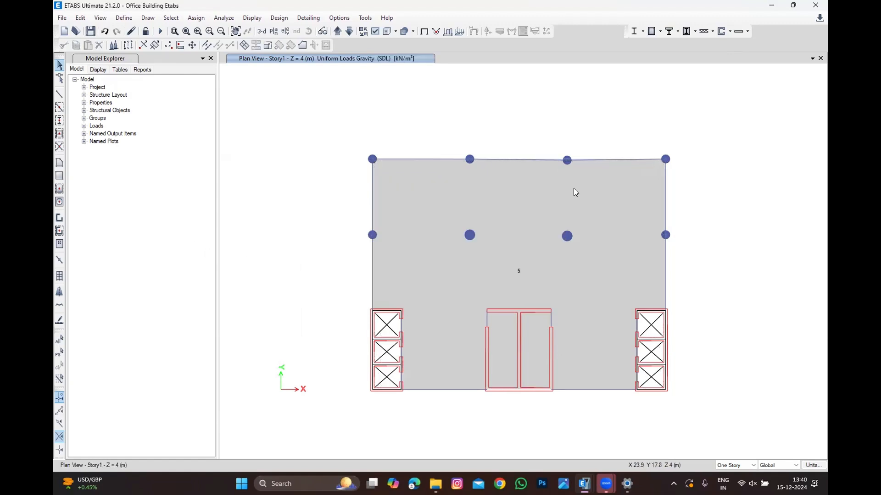
Step: Assign a uniform Live gravity load of 2 kN/m² to the selected floor slab
left_click(195, 17)
mouse_move(257, 121)
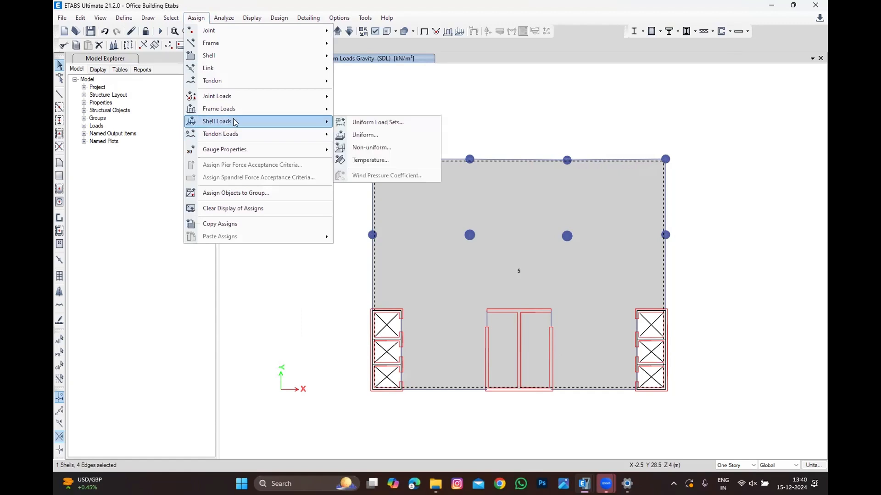
left_click(377, 137)
scroll(481, 214, "up", 1)
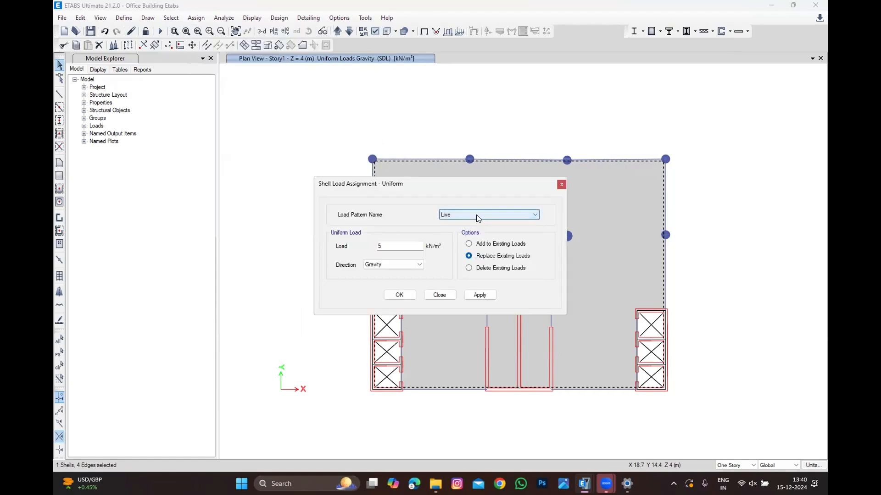
double_click(395, 246)
type("2")
left_click(399, 294)
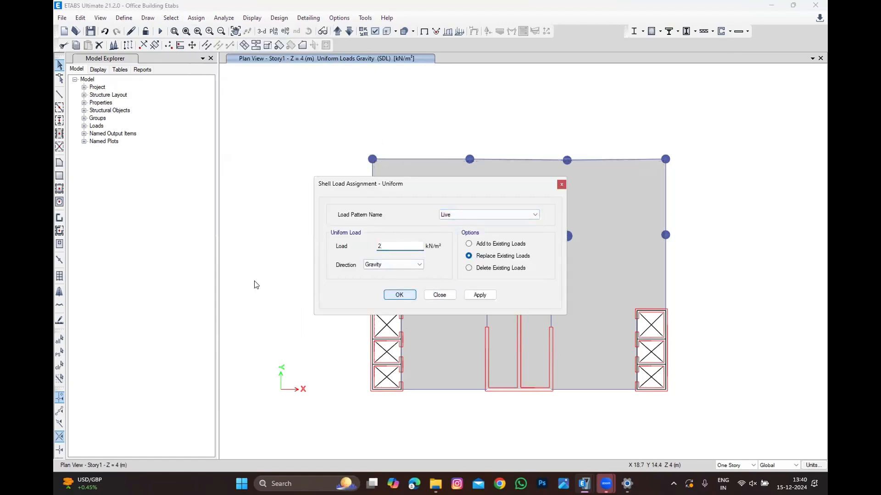
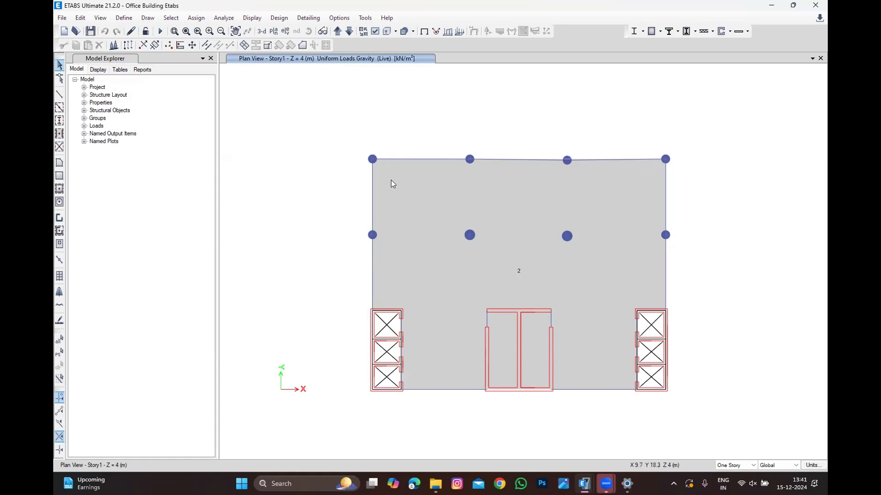
Step: Inspect the loads assigned to the Story1 floor slab, then clear the selection
left_click(512, 205)
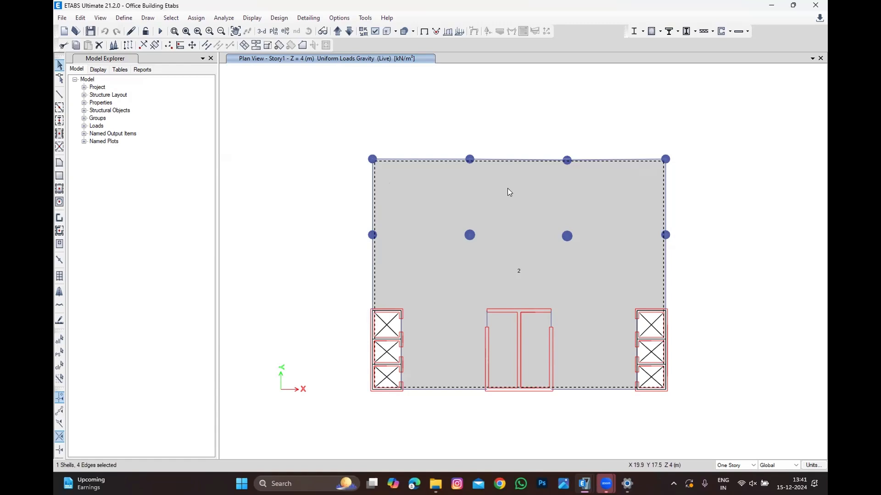
right_click(507, 188)
left_click(452, 154)
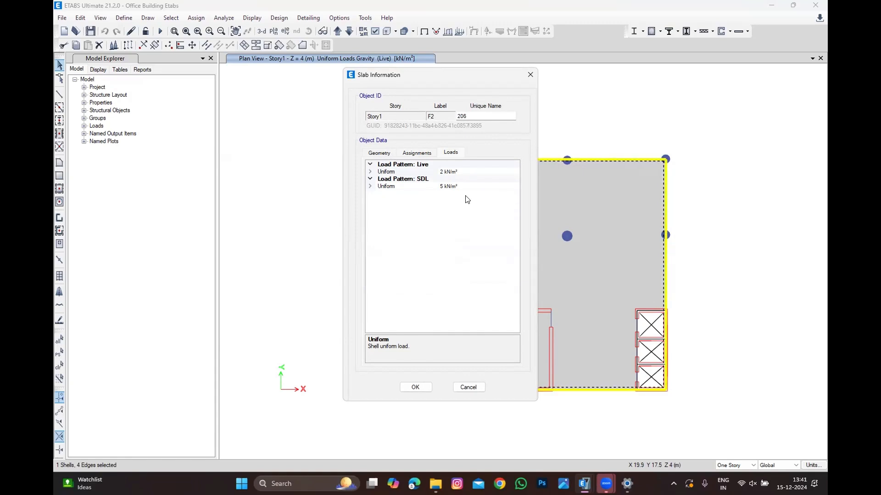
left_click(468, 387)
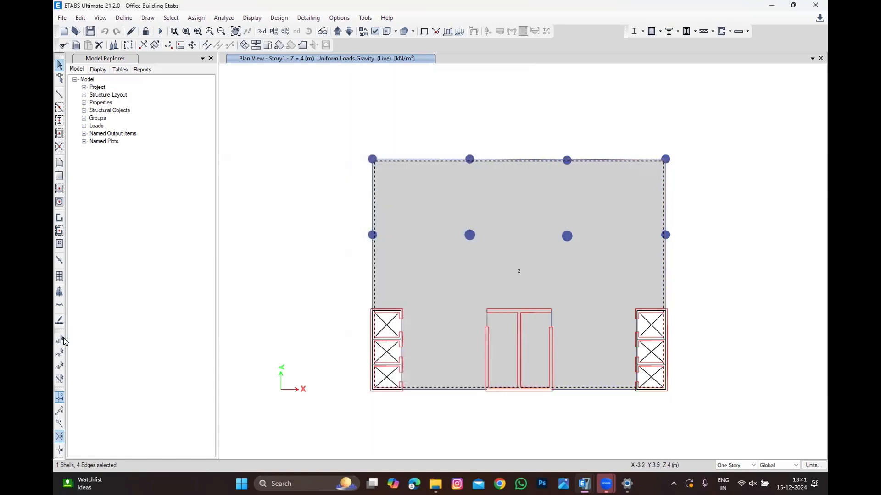
left_click(59, 365)
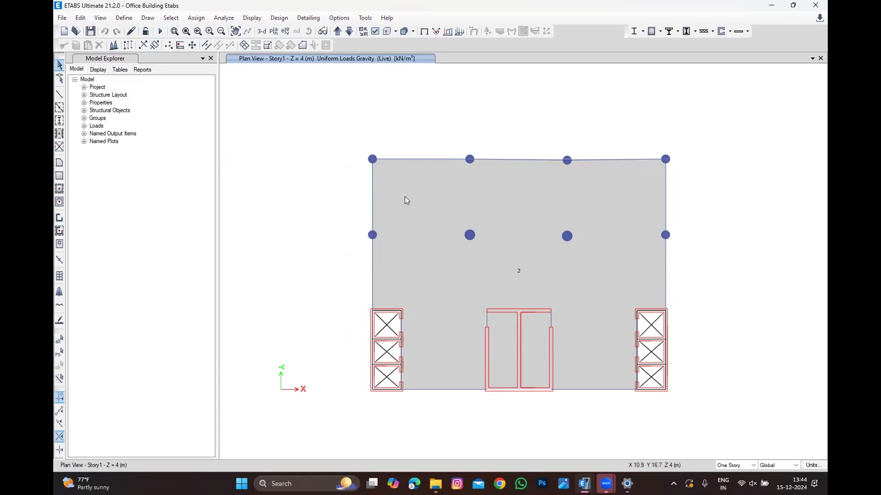
Step: Select the perimeter beams of Story1 and assign them a uniform SDL gravity distributed load of 3 kN/m
left_click(401, 172)
left_click_drag(521, 136, 498, 191)
left_click_drag(602, 133, 576, 204)
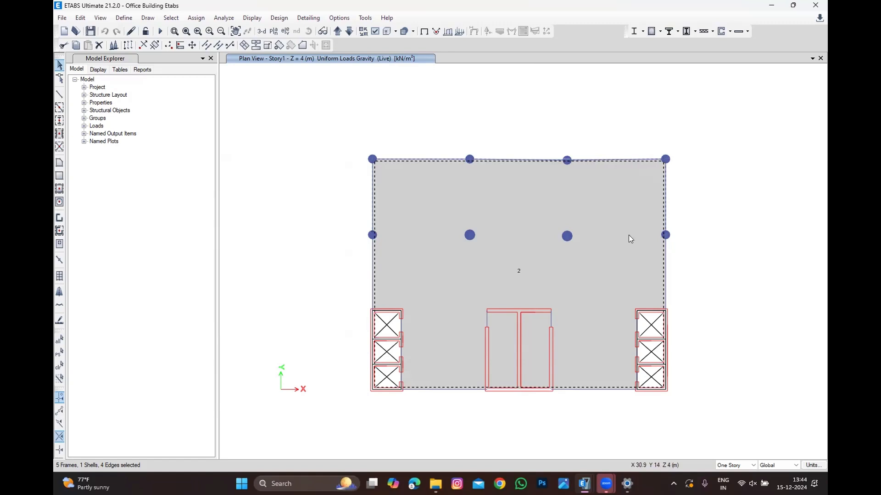
left_click_drag(677, 265, 658, 276)
left_click_drag(589, 354, 546, 430)
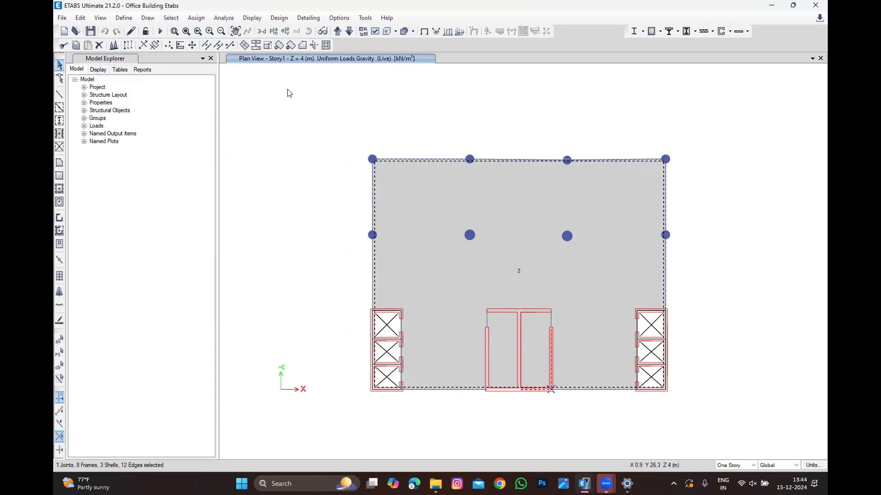
left_click(194, 18)
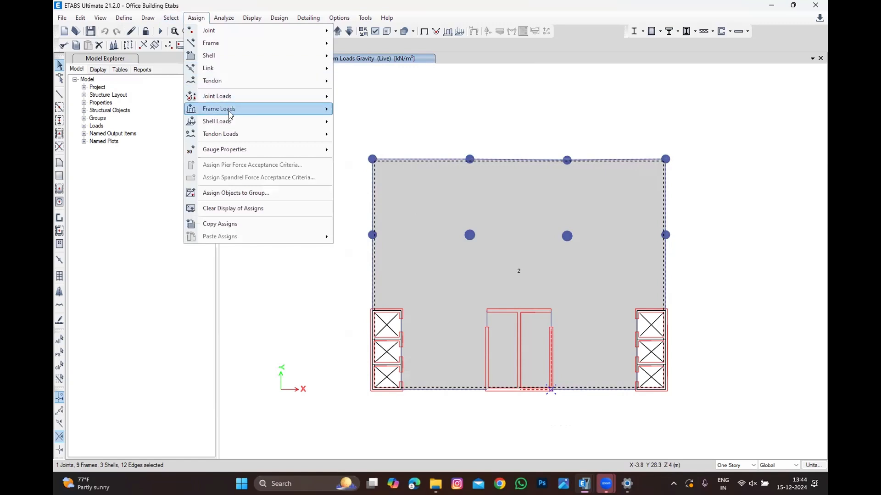
mouse_move(228, 113)
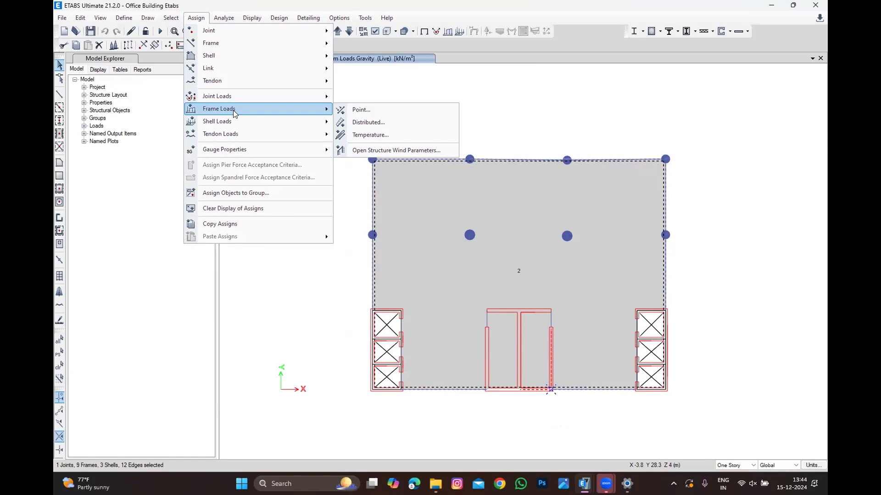
left_click(381, 122)
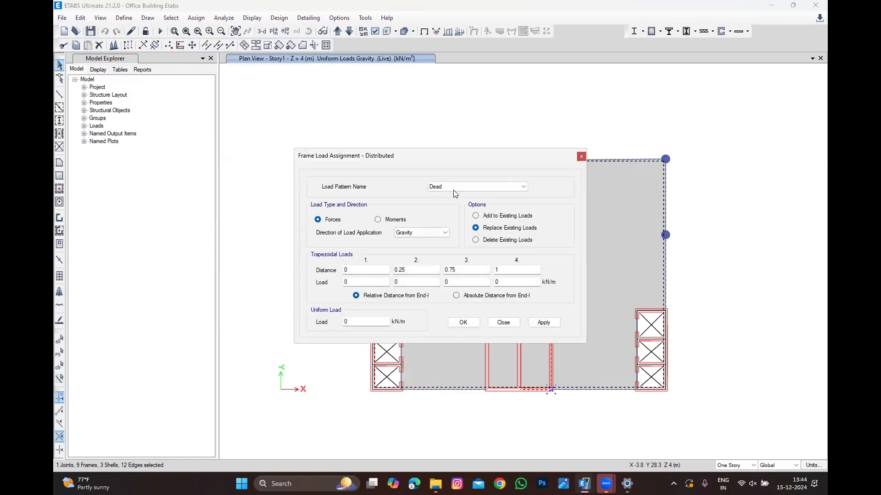
double_click(360, 322)
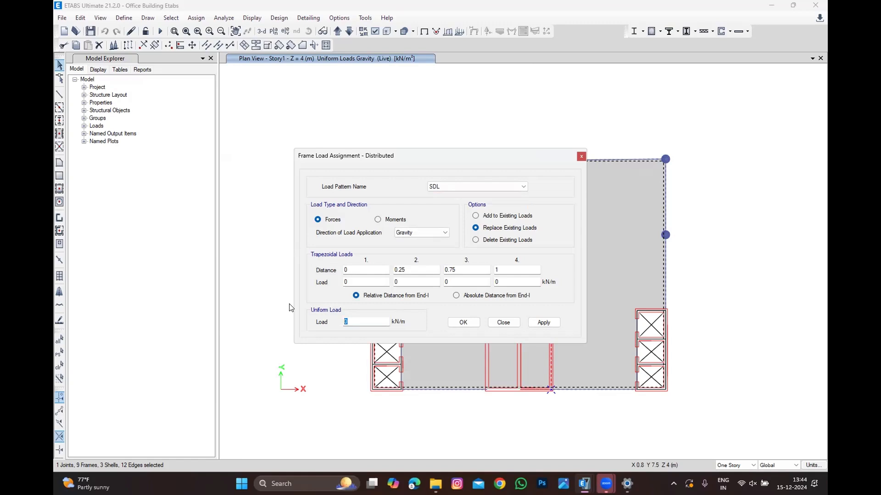
type("3")
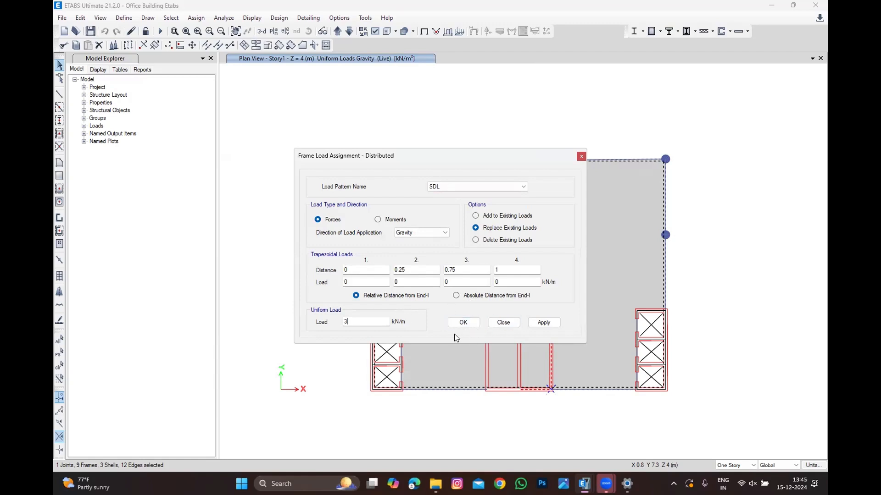
left_click(541, 323)
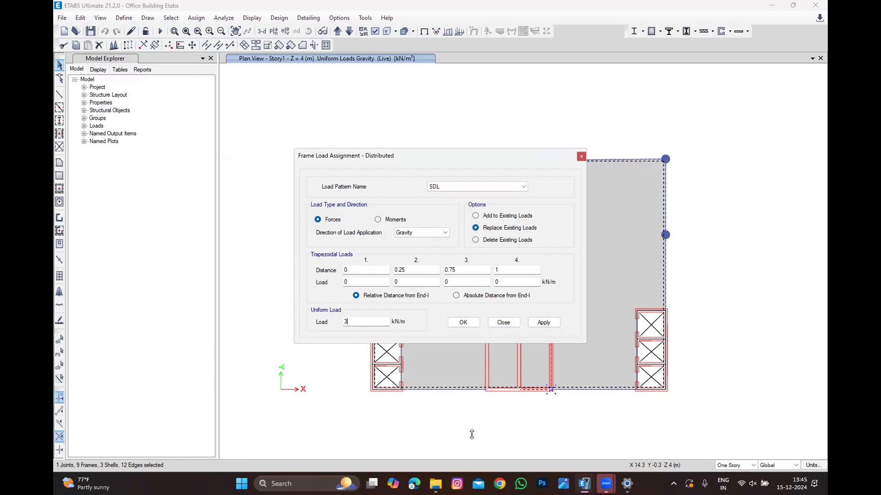
left_click(458, 324)
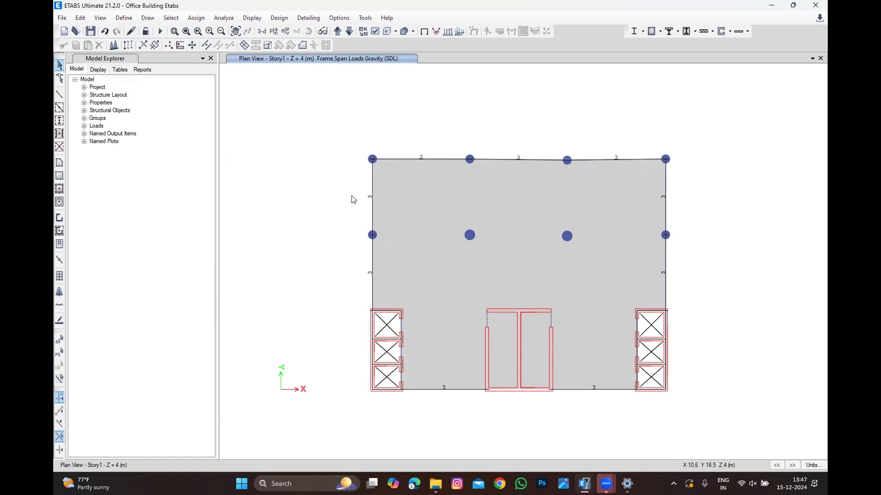
left_click(373, 197)
left_click(196, 18)
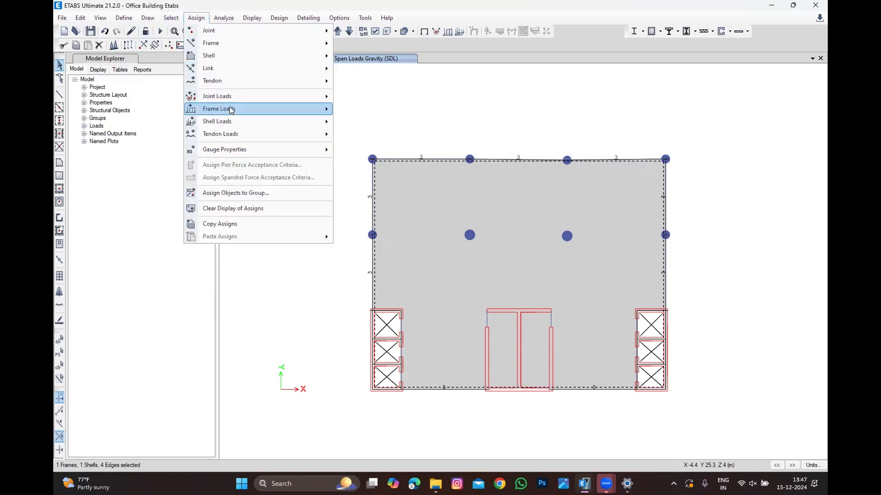
mouse_move(321, 107)
left_click(354, 122)
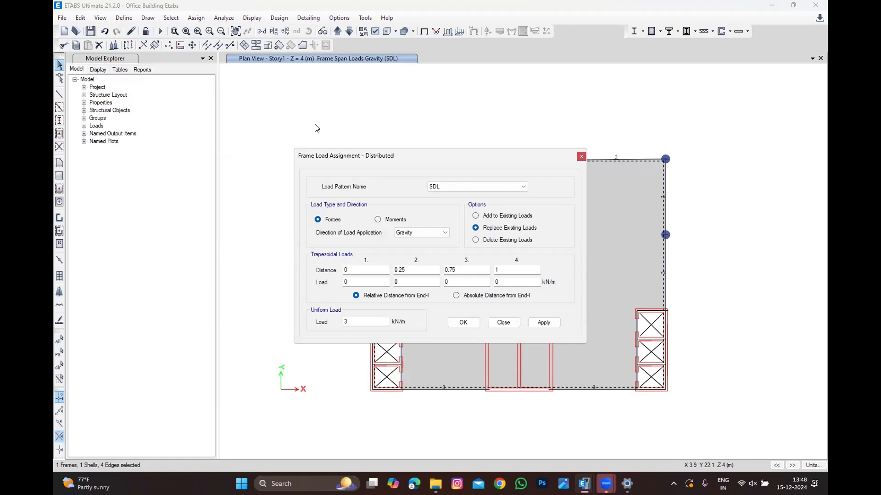
left_click(473, 295)
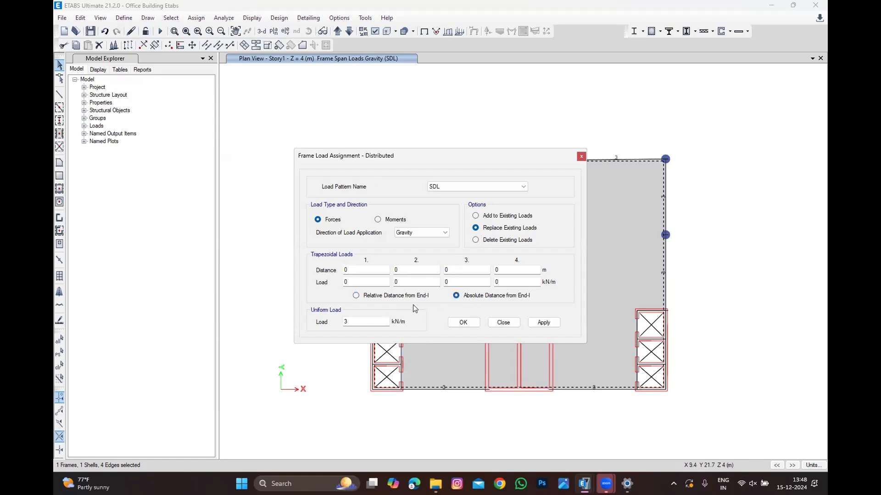
left_click(385, 296)
left_click(491, 295)
left_click(375, 298)
left_click(472, 297)
left_click(404, 295)
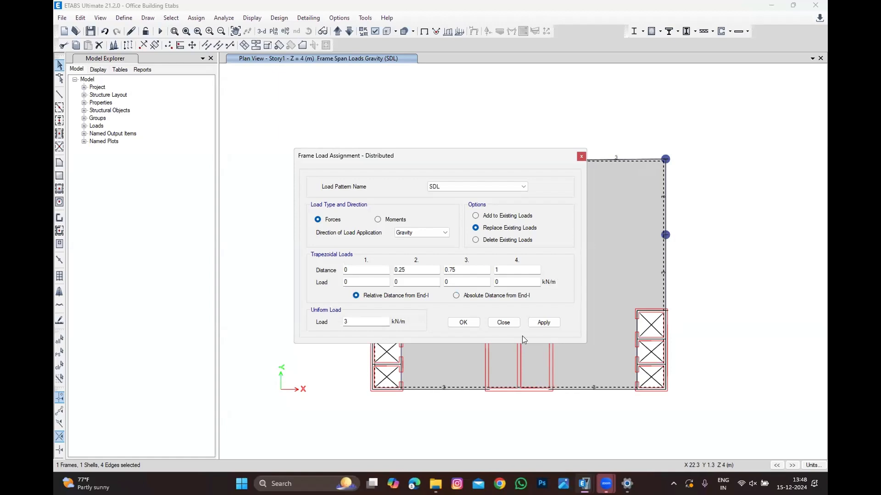
left_click(503, 322)
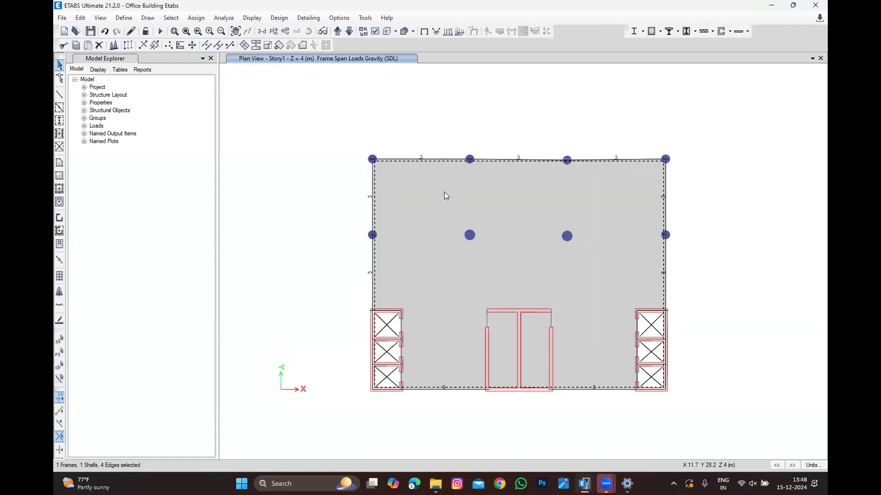
left_click(59, 366)
Step: Select all Story1 objects and replicate them onto stories Story2 through Story9
left_click(208, 298)
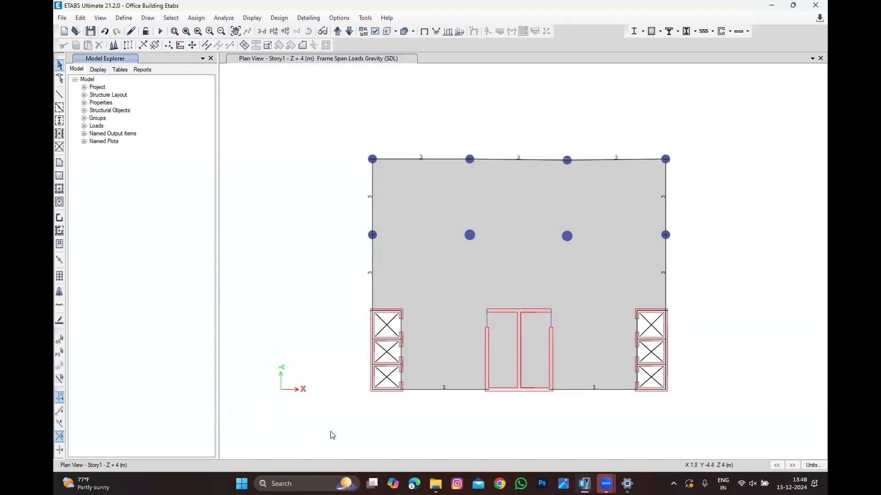
left_click_drag(321, 436, 791, 131)
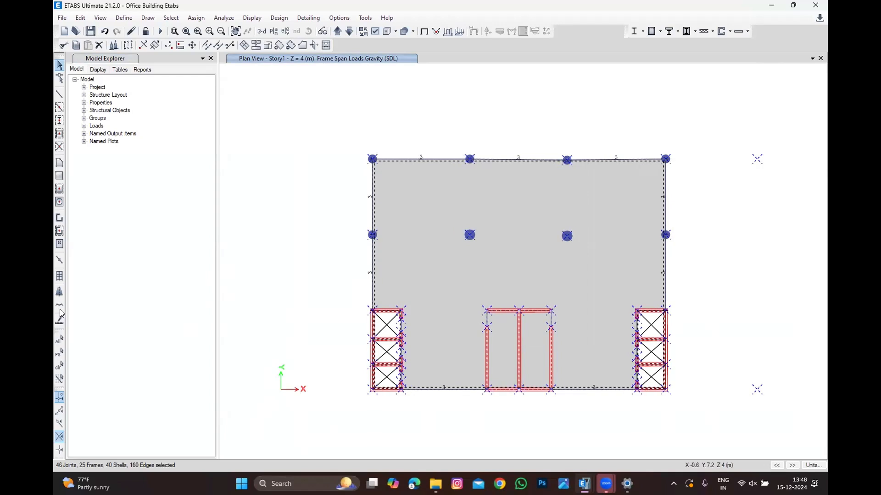
left_click(59, 368)
left_click_drag(362, 440, 730, 137)
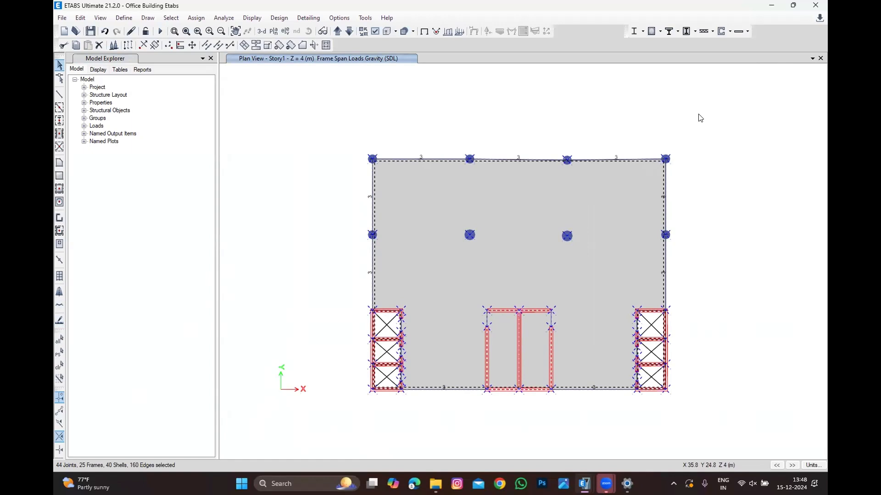
left_click(77, 17)
left_click(106, 183)
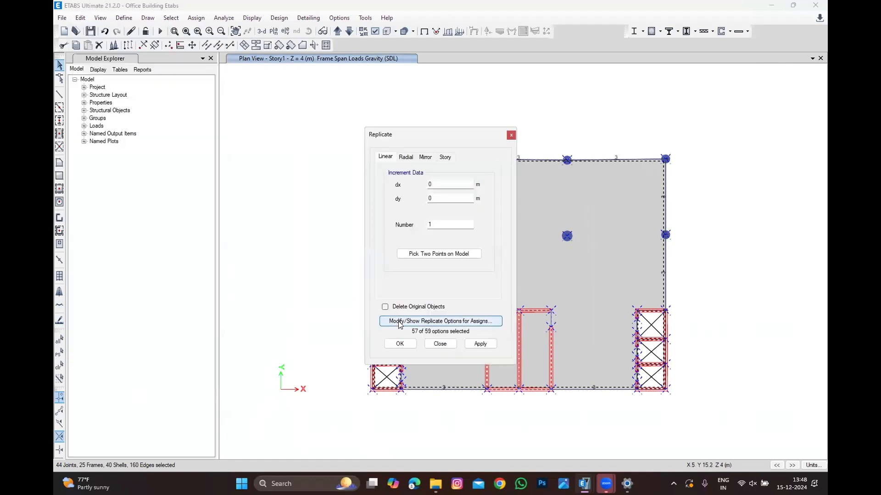
left_click(445, 157)
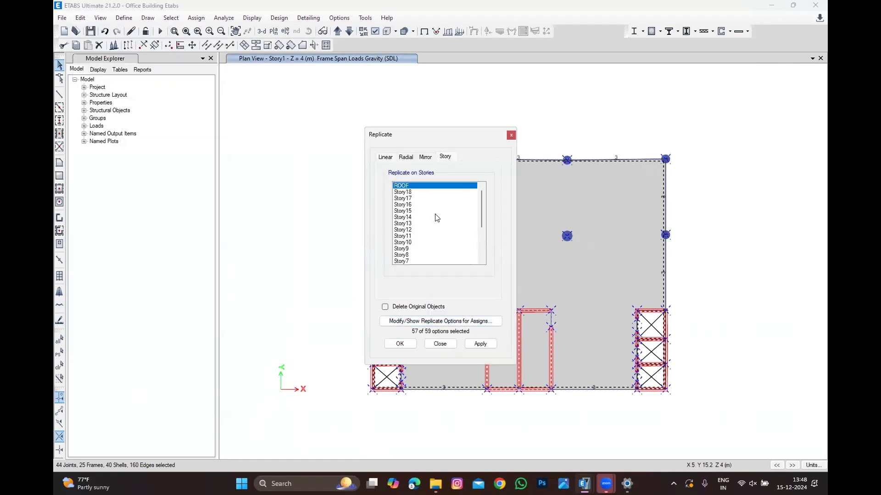
scroll(437, 217, "down", 5)
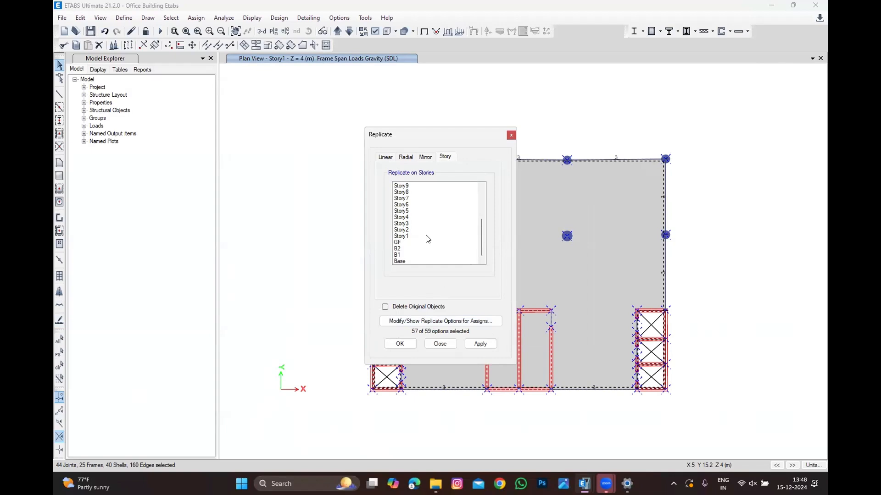
left_click_drag(412, 186, 430, 225)
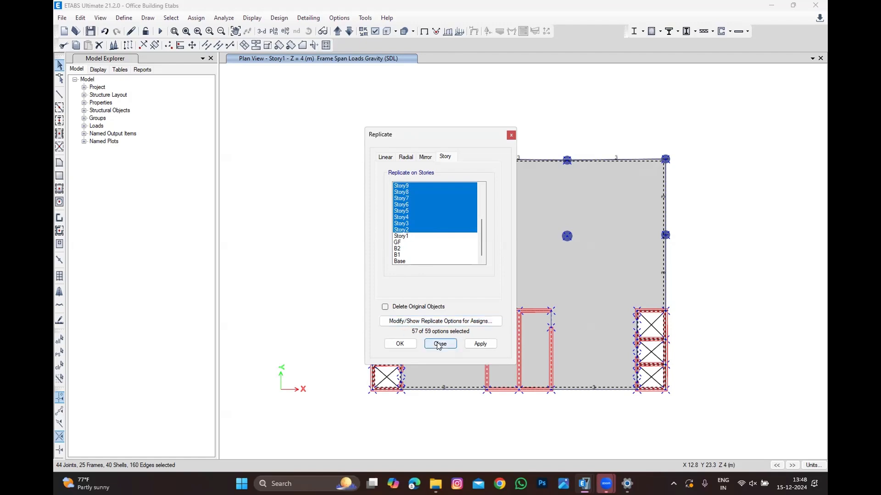
left_click(399, 344)
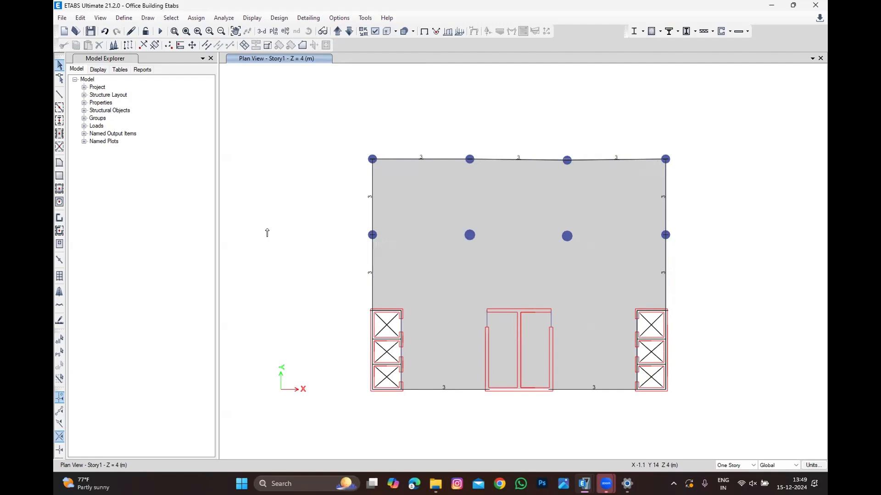
Step: Show the undeformed shape and view the whole building model in 3D
key("Escape")
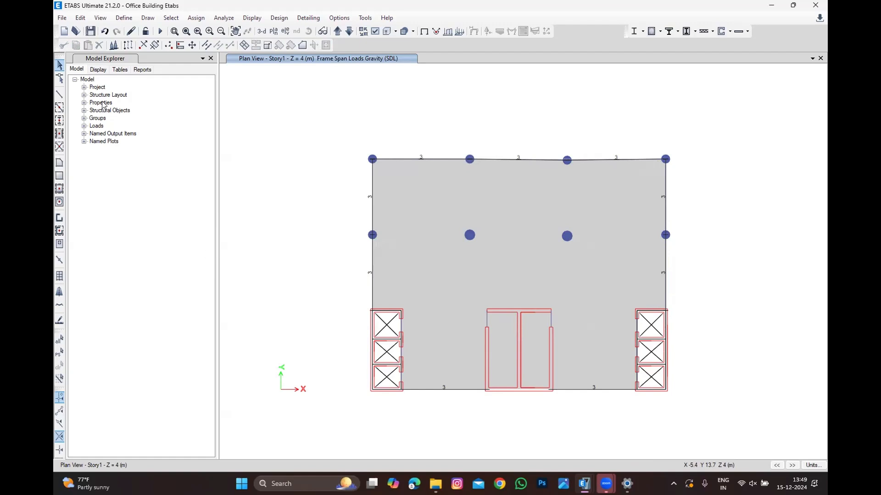
left_click(252, 17)
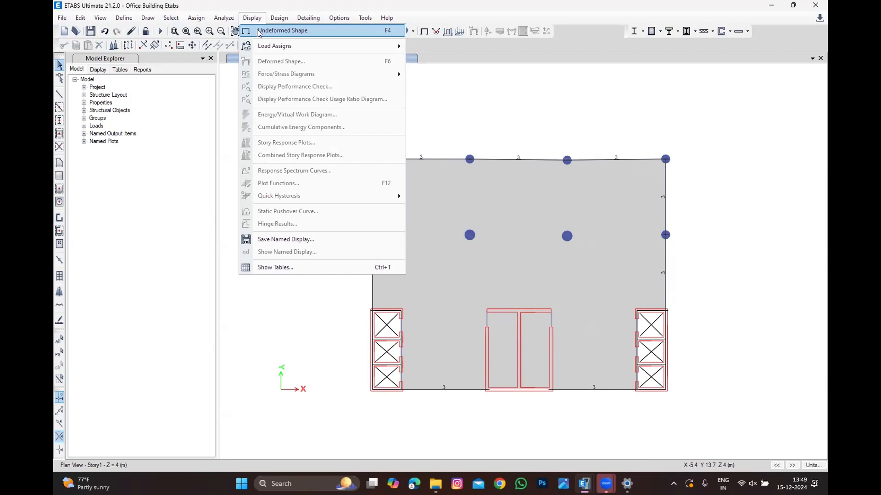
left_click(258, 31)
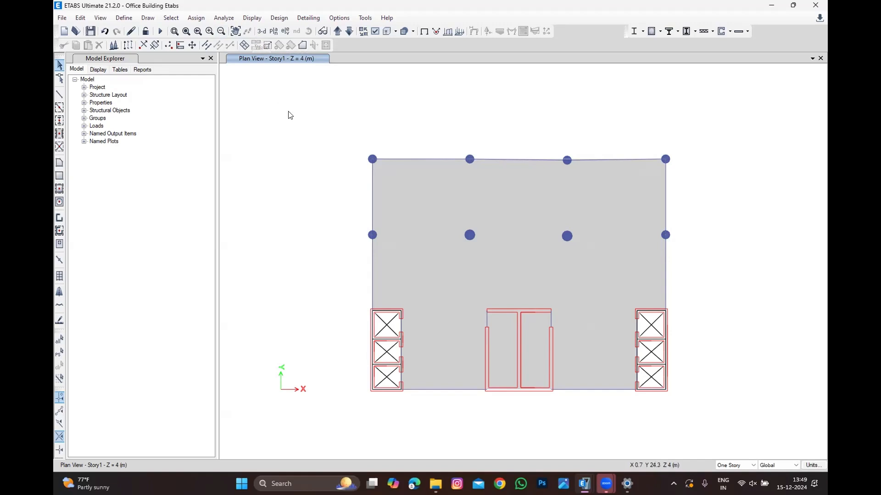
left_click(260, 31)
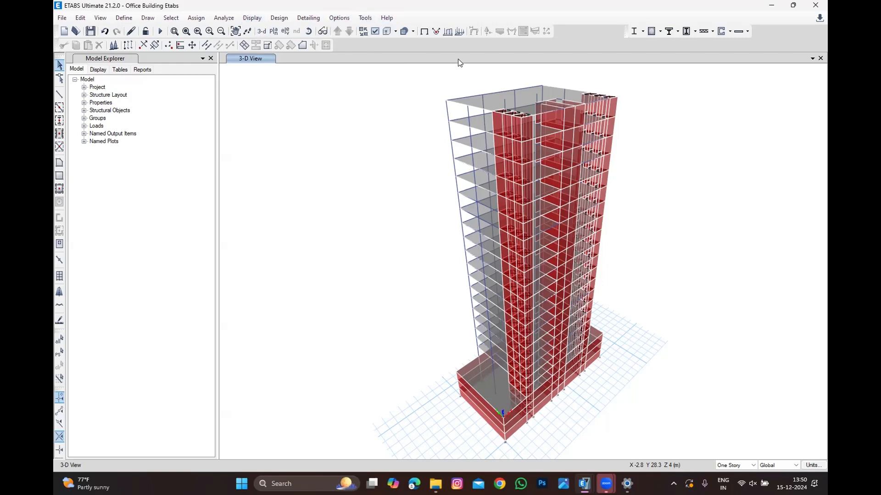
scroll(497, 109, "down", 2)
scroll(549, 99, "up", 2)
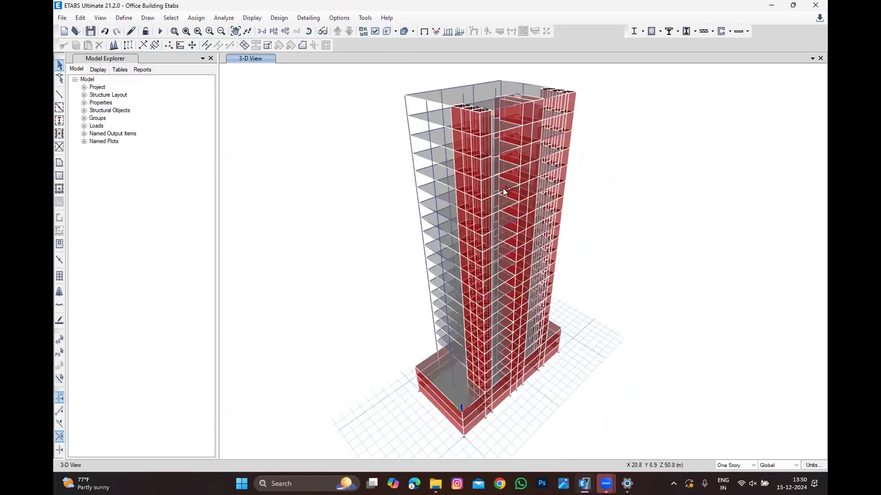
Step: Open the load pattern definitions to review the Dead, Live and SDL patterns
left_click(122, 18)
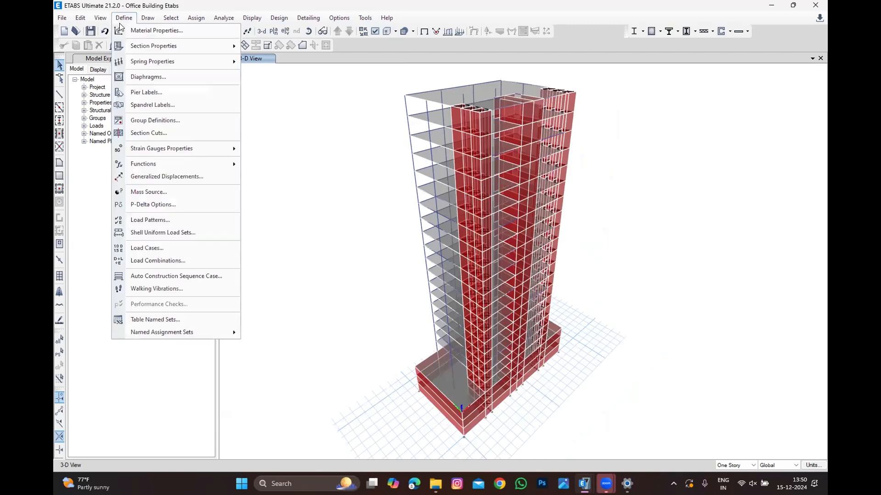
mouse_move(168, 147)
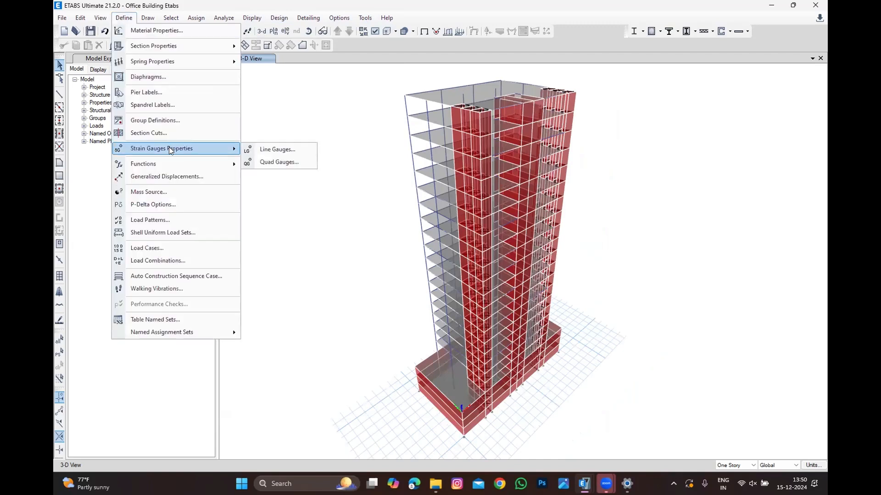
left_click(157, 221)
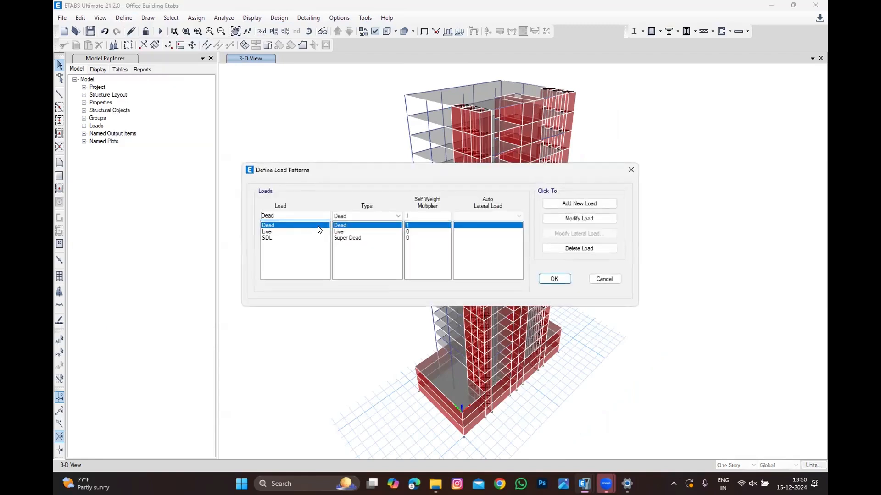
left_click_drag(308, 215, 192, 215)
key("Escape")
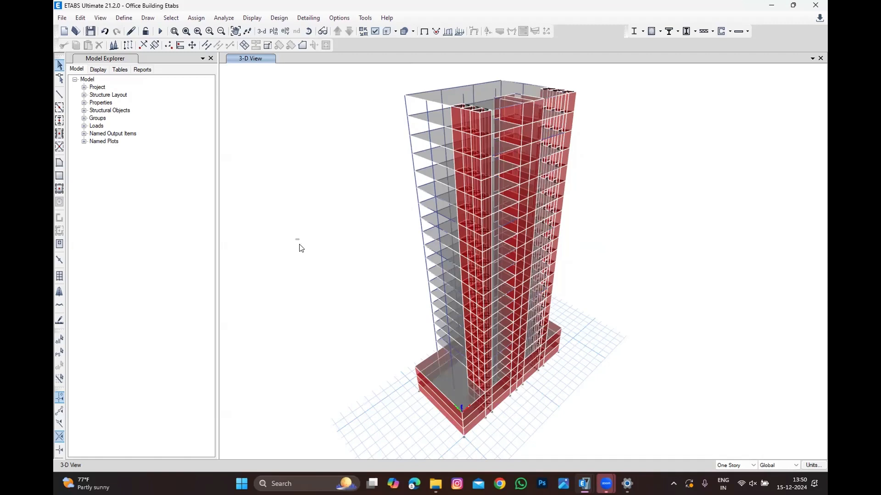
Step: Select all floor objects by object type and display only the selected floors
left_click(173, 17)
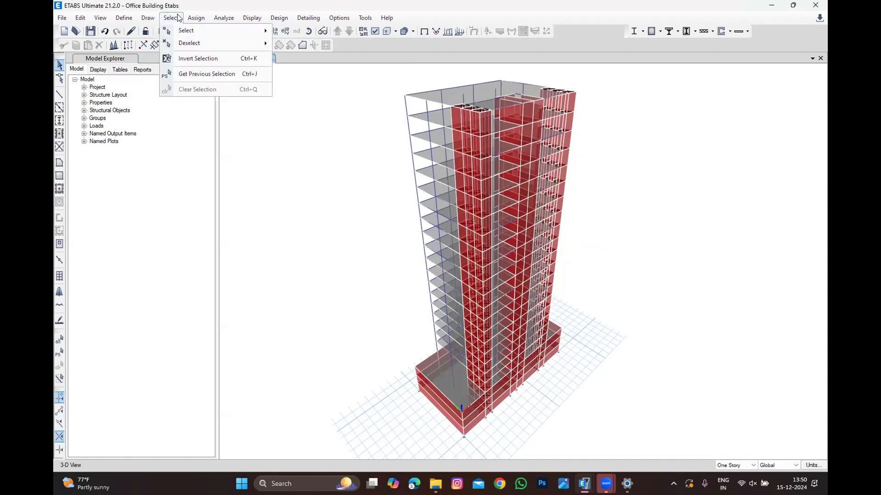
mouse_move(183, 31)
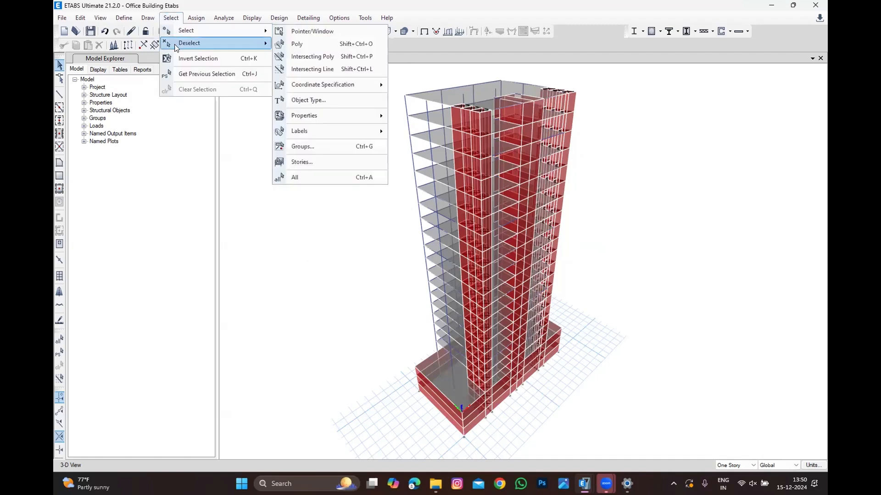
left_click(324, 102)
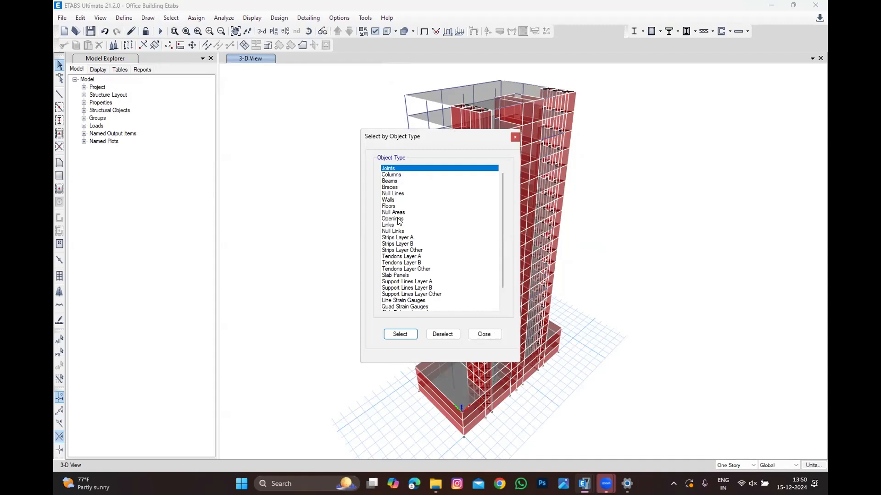
left_click(388, 206)
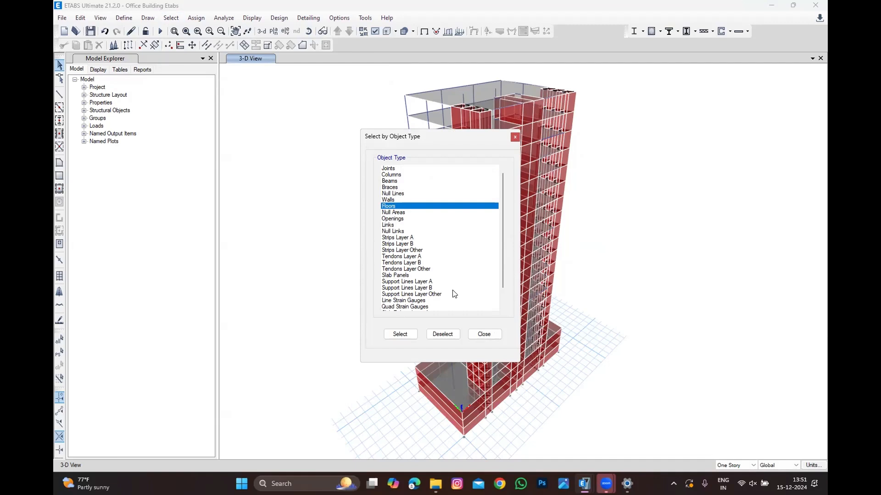
left_click(399, 334)
left_click(485, 334)
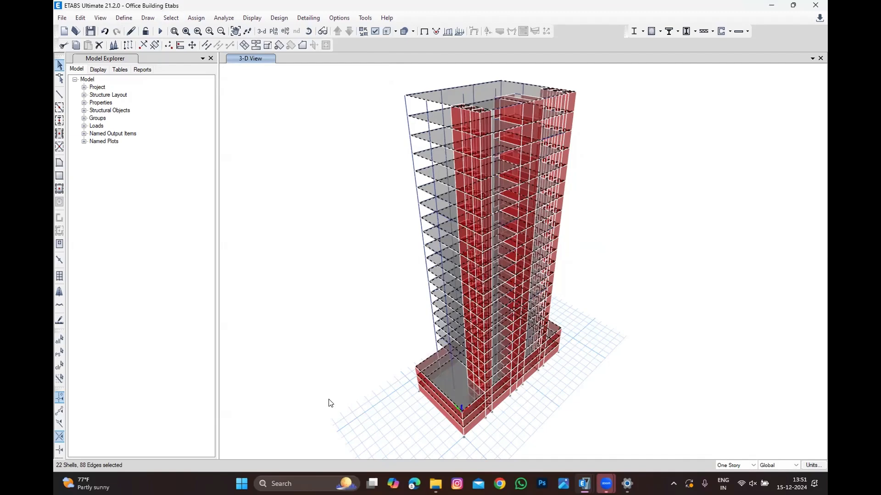
right_click(294, 169)
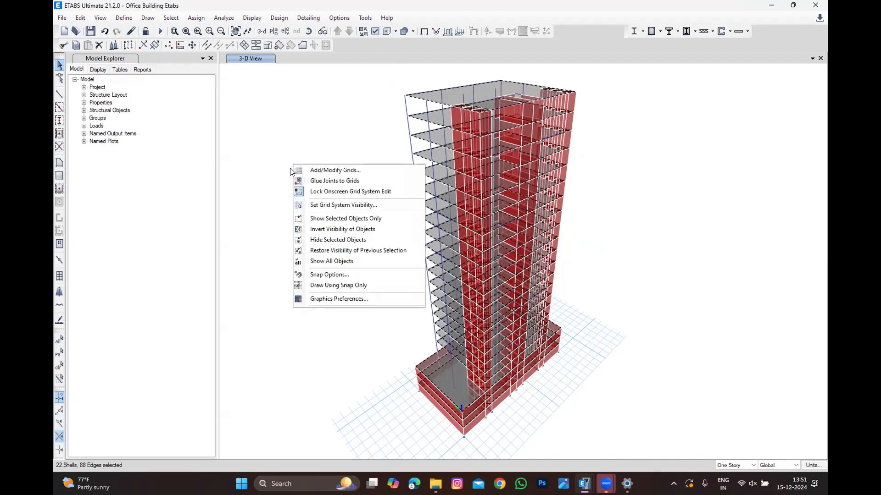
left_click(345, 219)
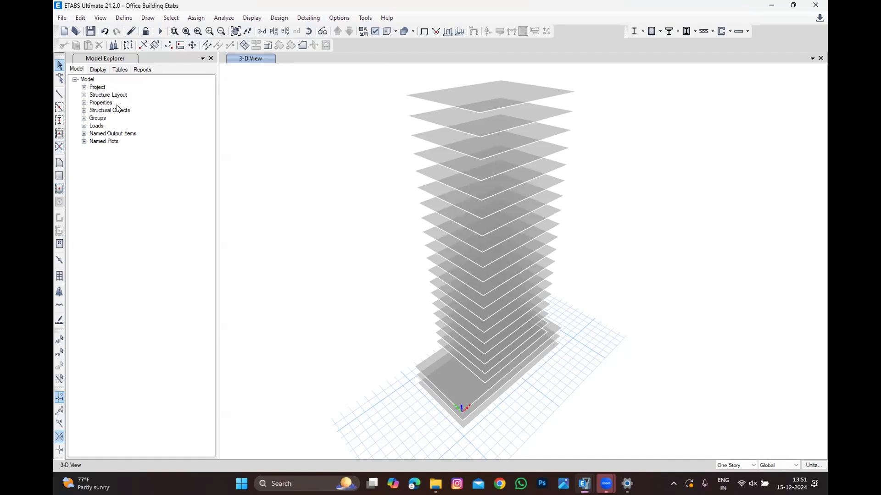
Step: Review diaphragm D1's definition with semi-rigid rigidity and close the diaphragm definitions
left_click(124, 19)
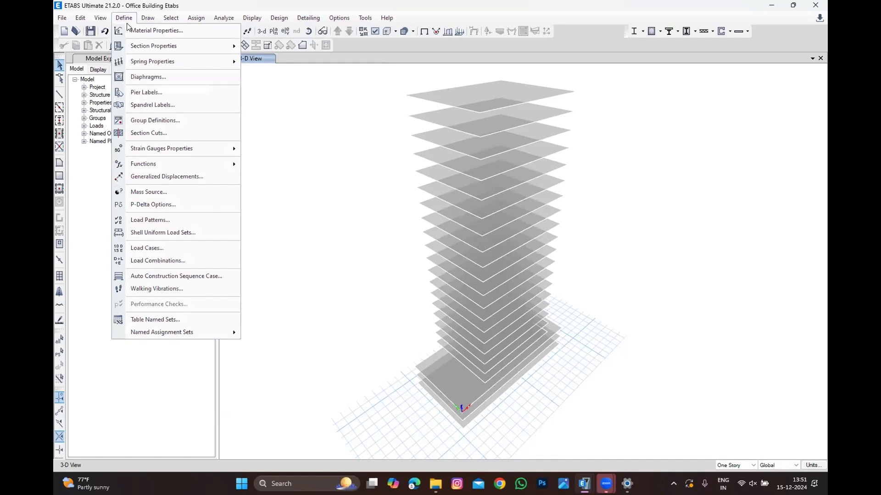
left_click(147, 78)
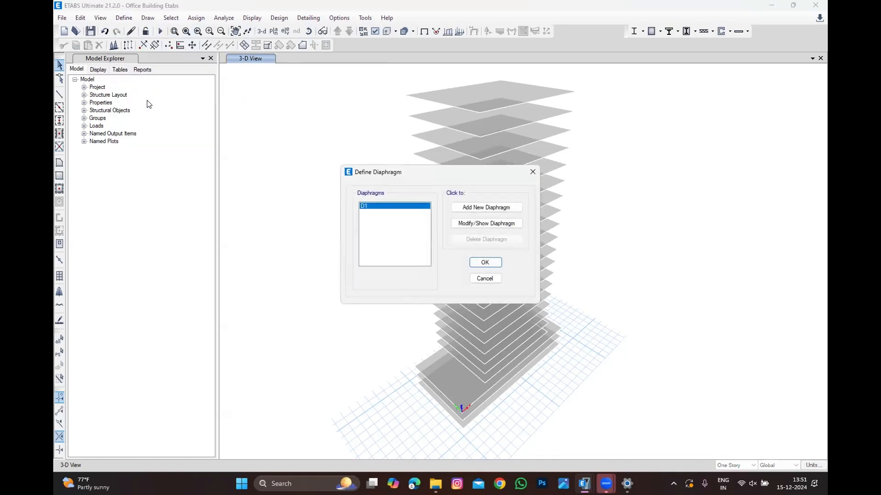
left_click(459, 224)
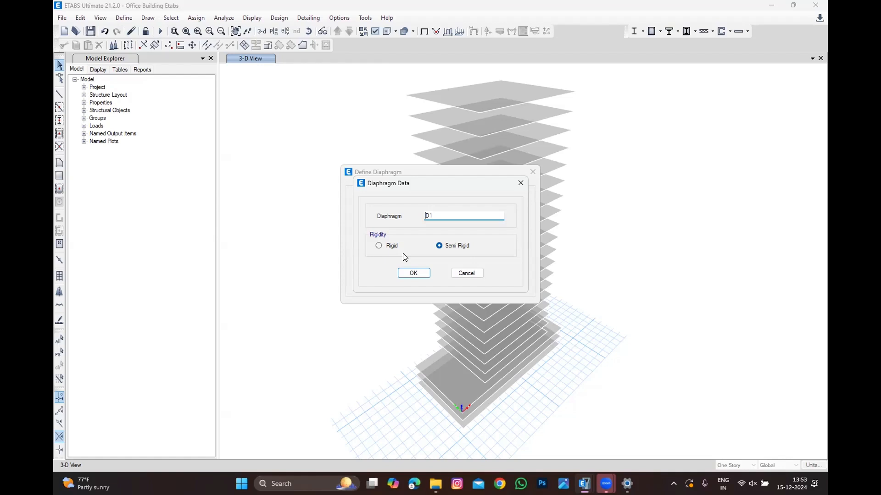
left_click(413, 274)
left_click(485, 262)
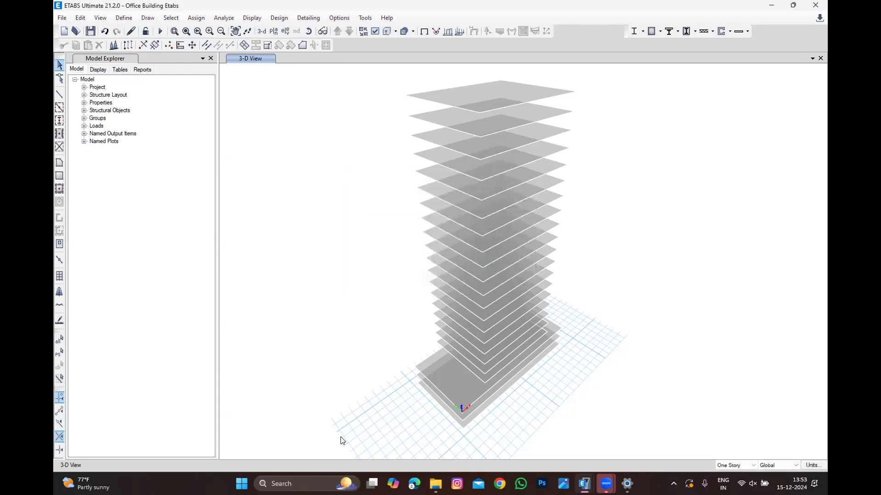
Step: Select all floor slabs and their joints and assign them the D1 diaphragm
left_click_drag(341, 438, 642, 69)
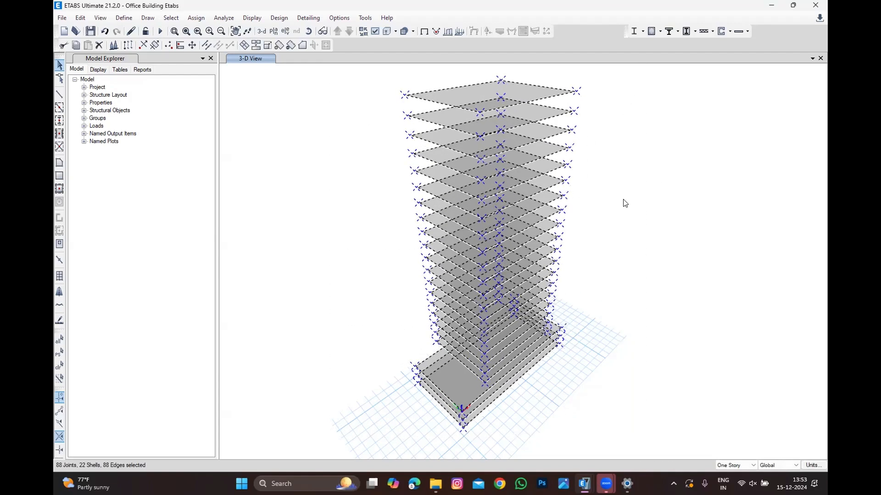
left_click(196, 19)
mouse_move(234, 56)
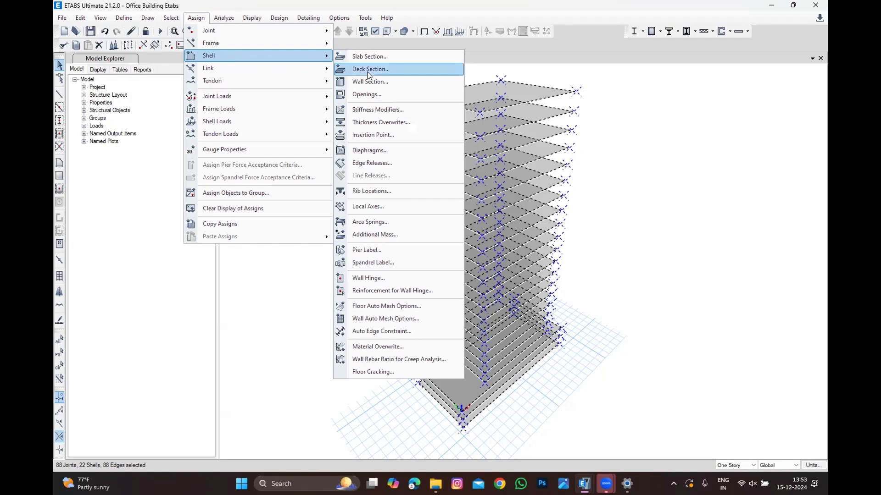
key("Return")
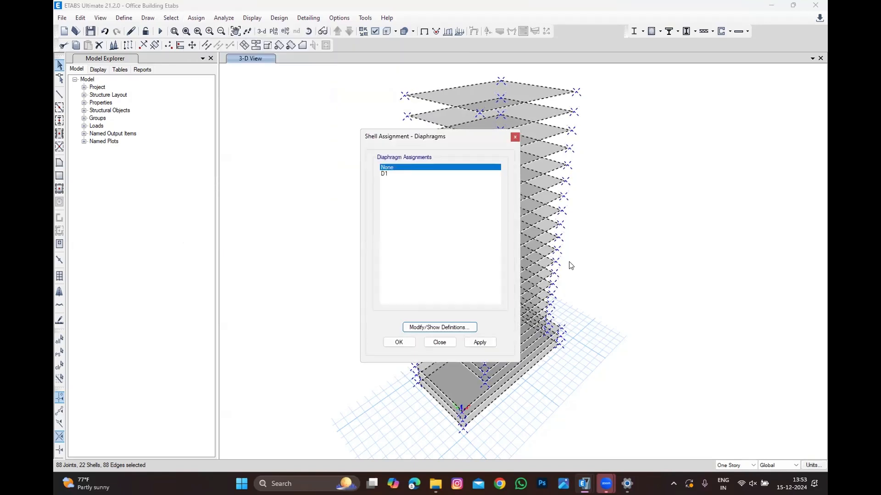
left_click(451, 174)
left_click(399, 342)
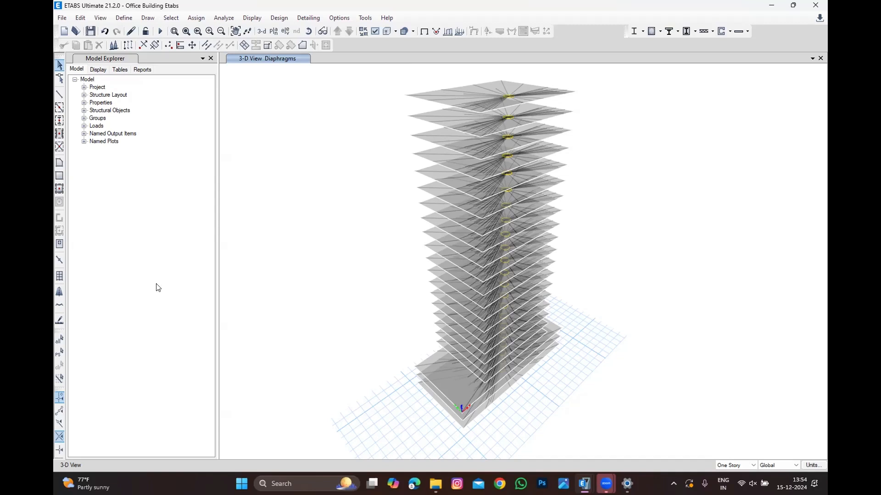
Step: Open the Story11 plan view and show all objects again
left_click(273, 32)
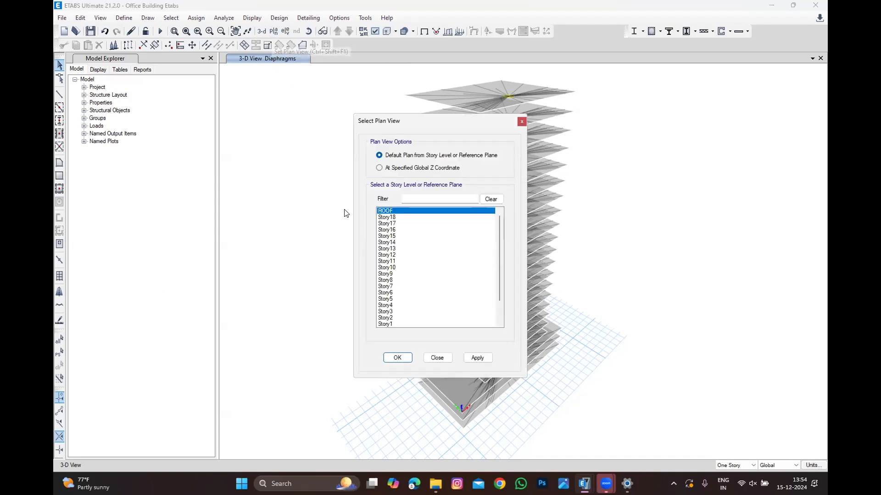
left_click(414, 261)
left_click(398, 358)
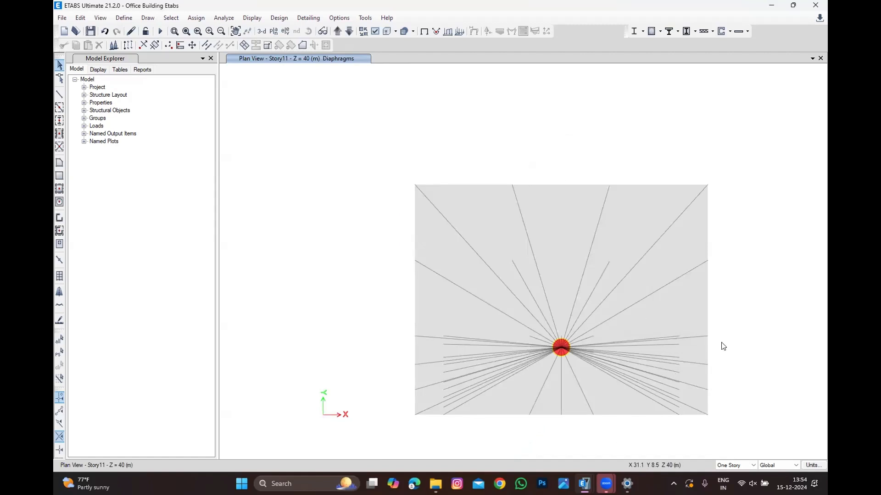
right_click(274, 176)
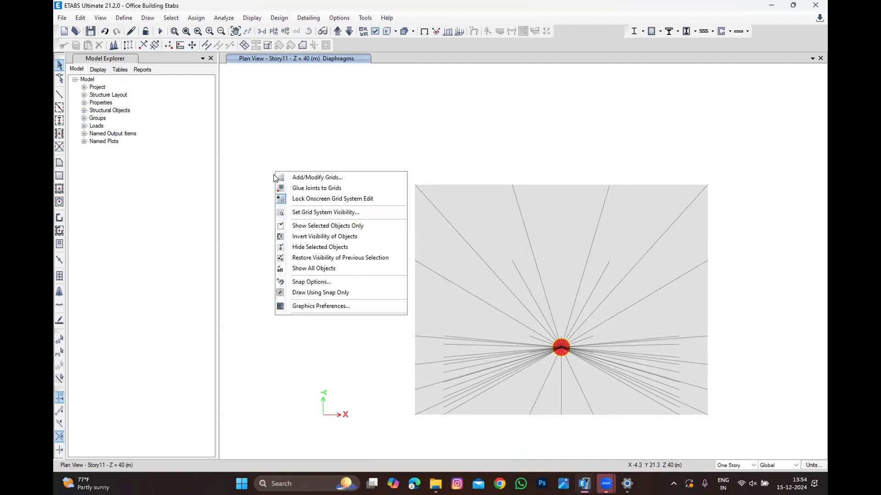
left_click(334, 269)
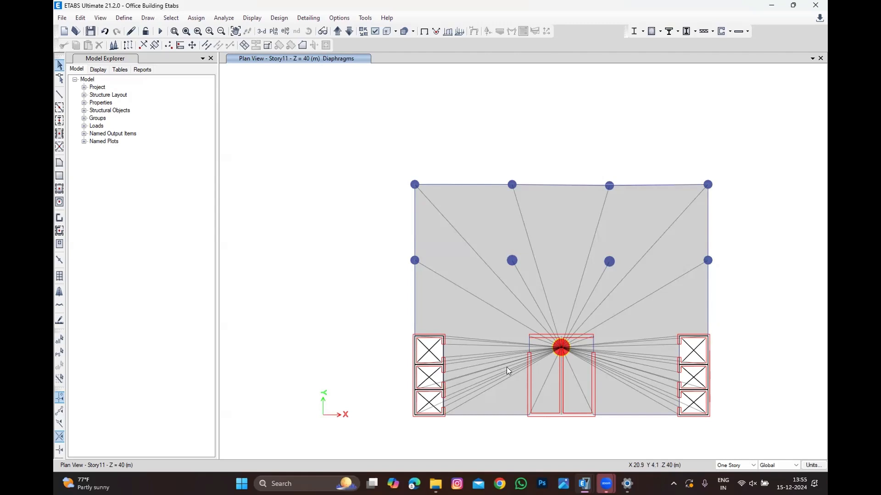
Step: Return to the 3D view of the whole building
scroll(386, 227, "down", 2)
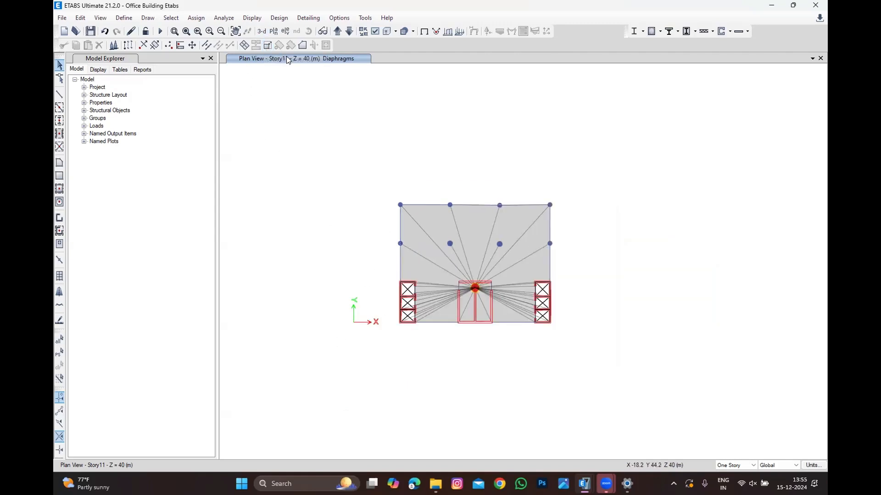
left_click(261, 30)
scroll(415, 237, "down", 2)
scroll(422, 167, "up", 2)
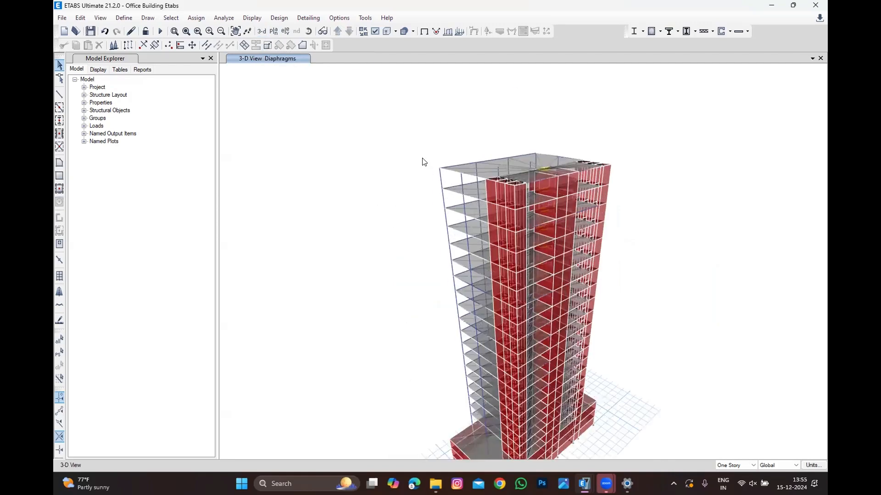
scroll(404, 188, "down", 2)
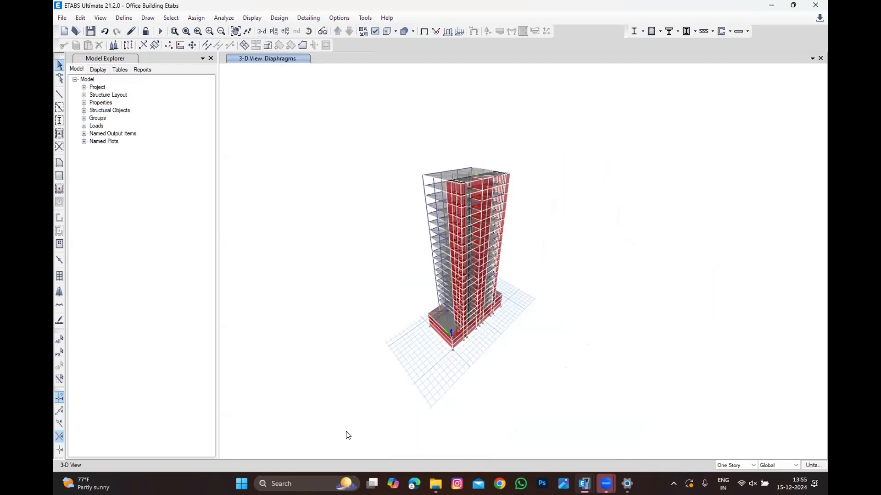
Step: Select every object in the building model
left_click_drag(329, 435, 560, 116)
scroll(520, 201, "up", 2)
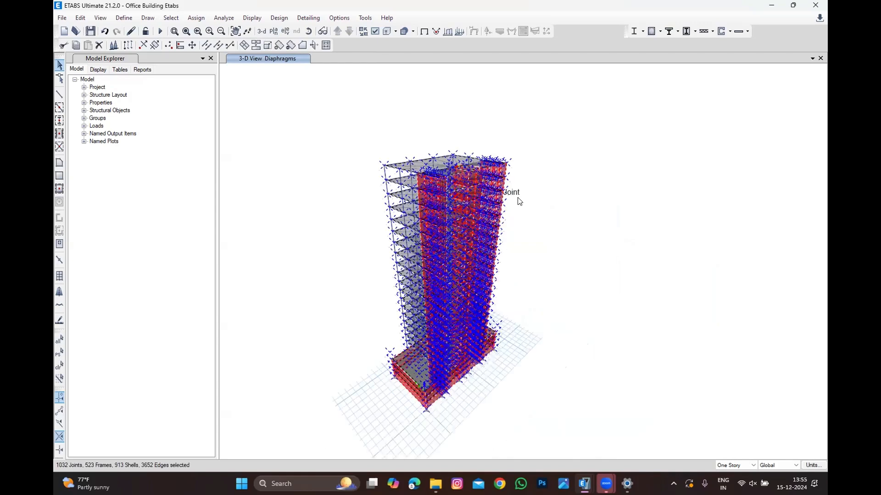
scroll(510, 209, "down", 2)
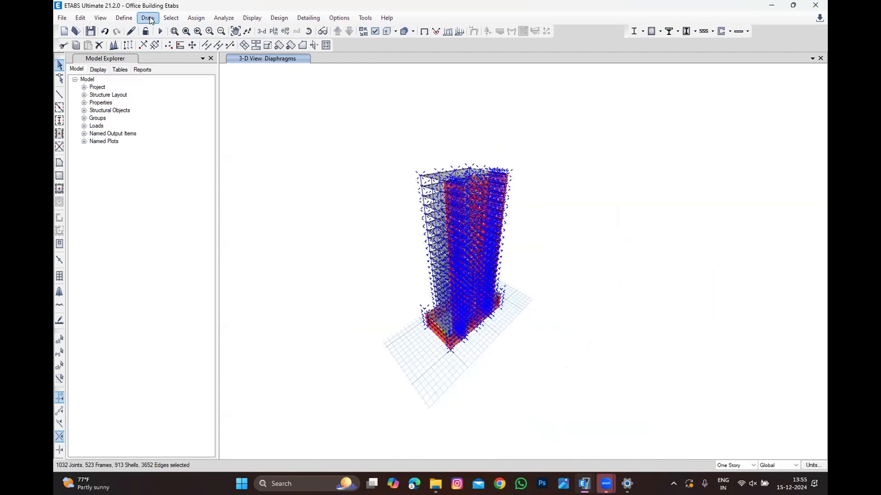
left_click(168, 18)
left_click(297, 243)
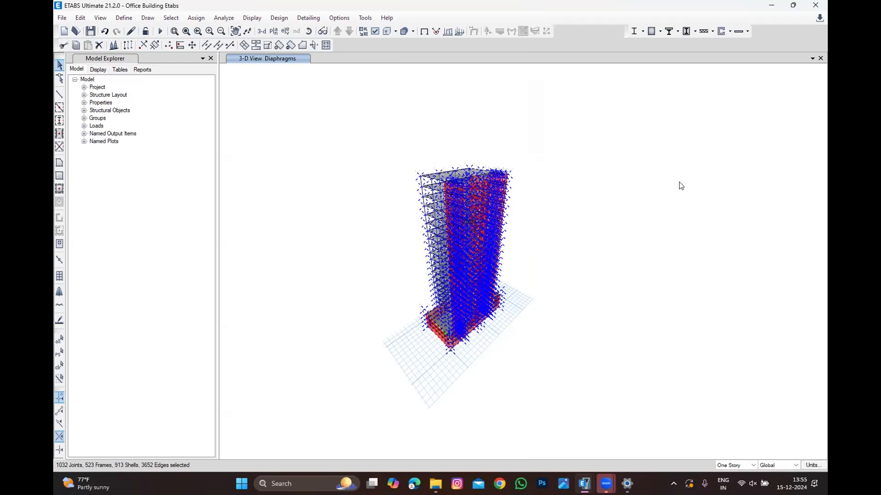
left_click_drag(377, 393, 566, 128)
Step: Deselect columns, beams, walls, floors and openings by object type, then clear the remaining joint selection
left_click(162, 18)
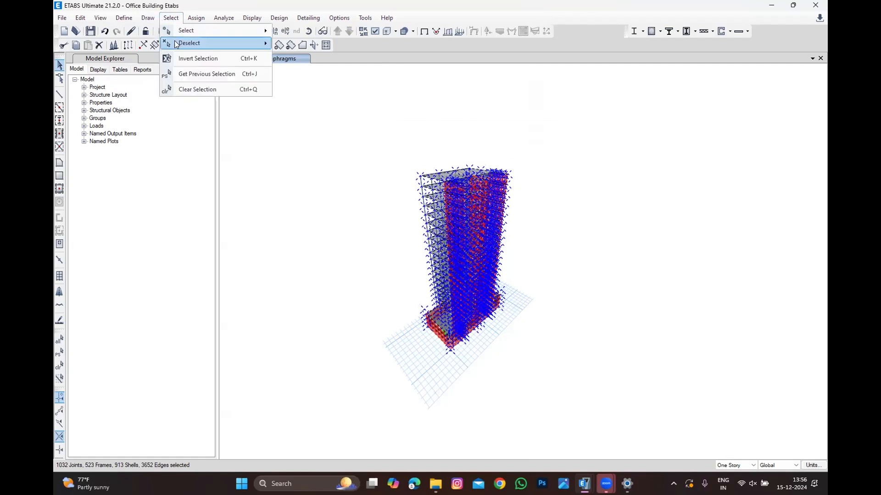
mouse_move(174, 40)
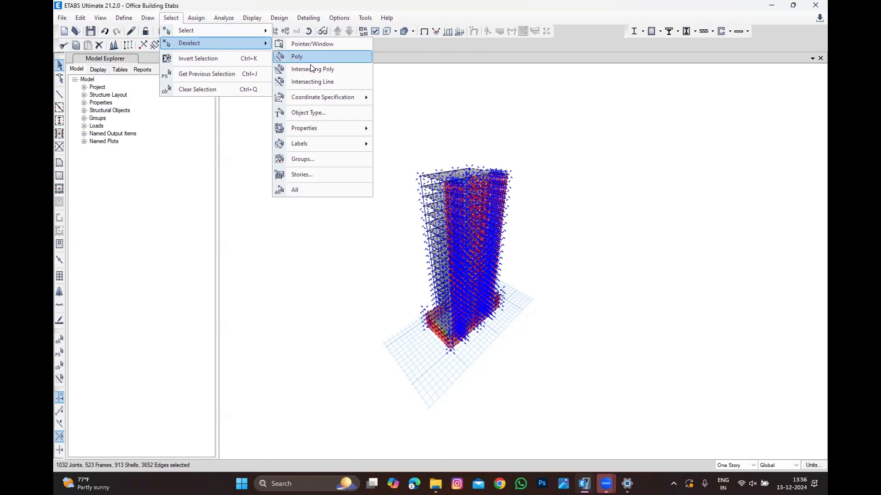
left_click(310, 114)
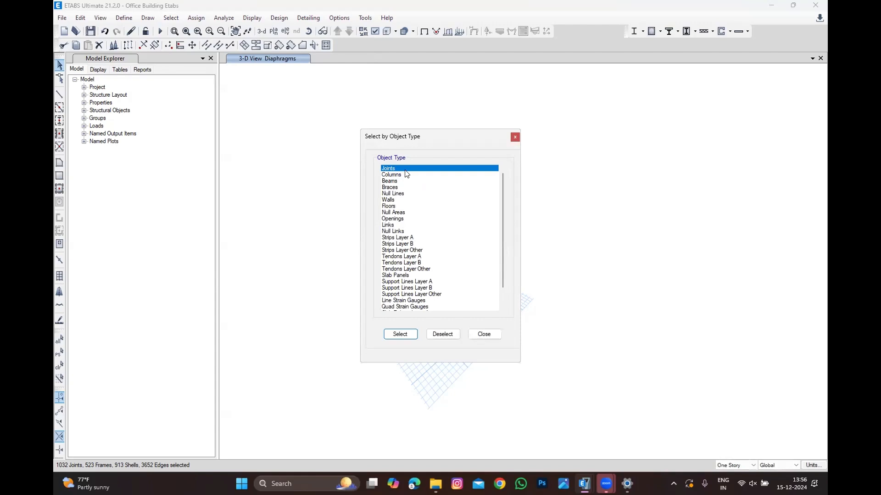
left_click_drag(402, 176, 405, 202)
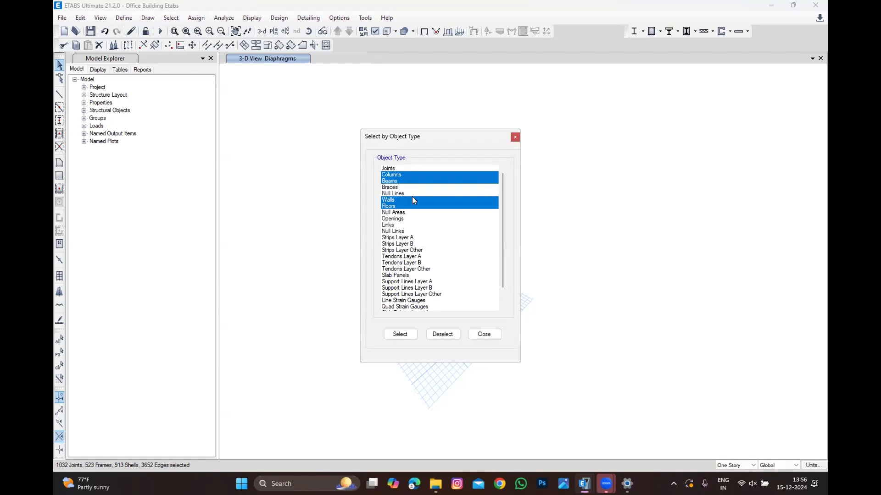
left_click(408, 219)
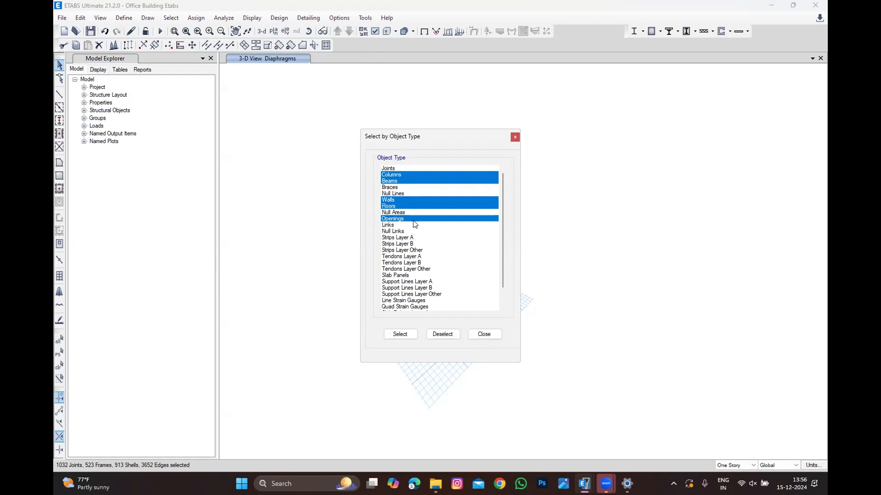
left_click(453, 334)
left_click(485, 334)
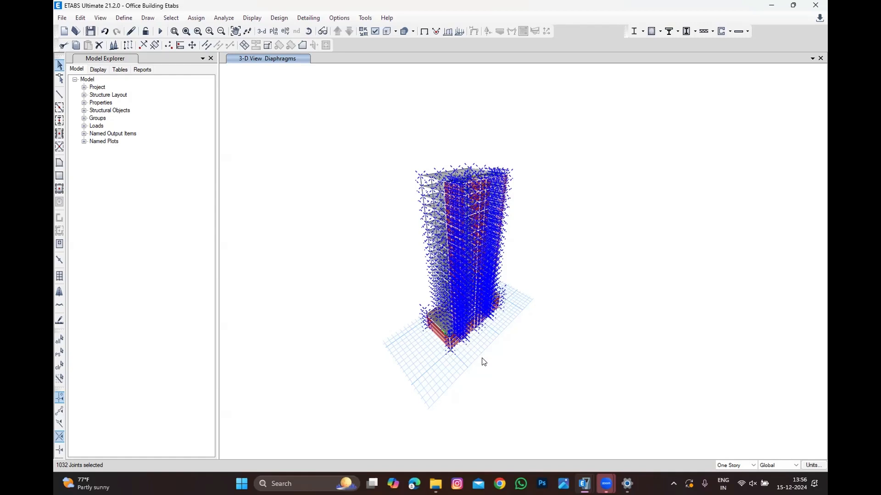
key("ctrl+q")
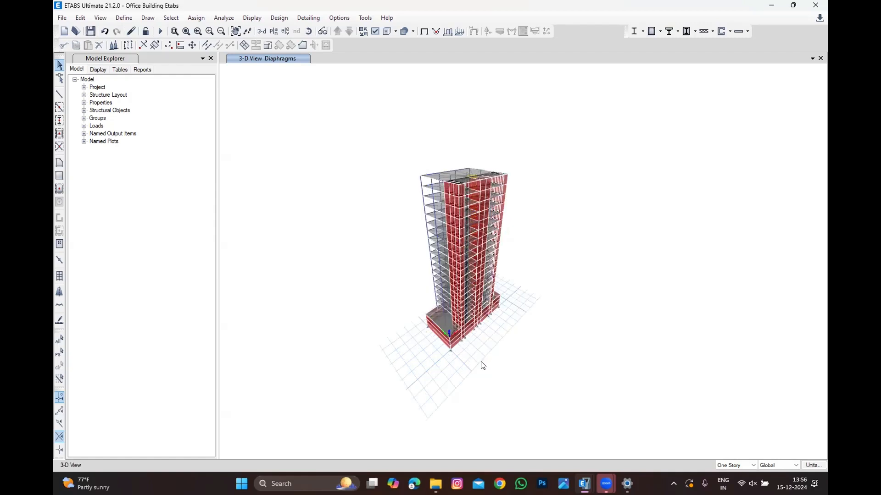
Step: Select the whole building and switch to the Story13 plan view
left_click_drag(367, 458, 565, 169)
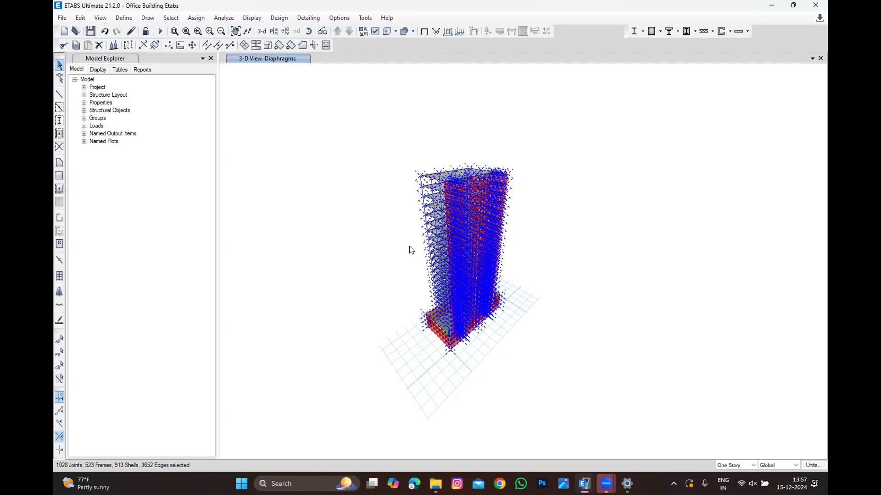
left_click(398, 353)
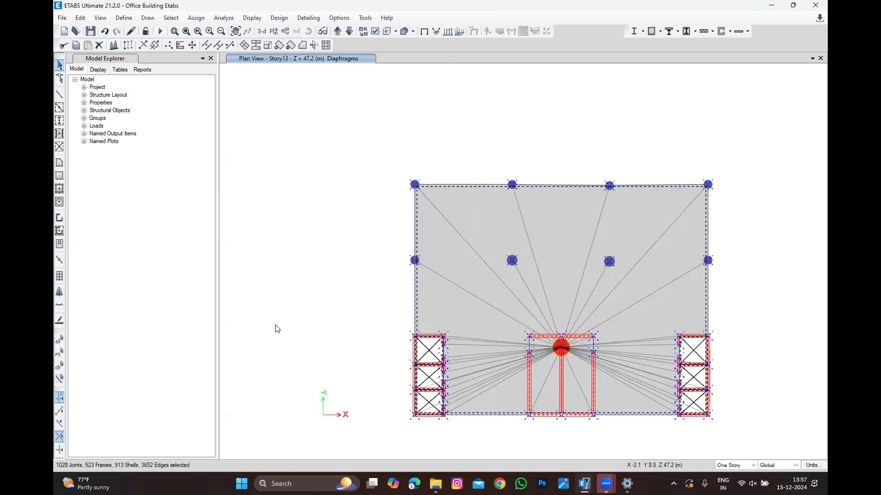
left_click(59, 365)
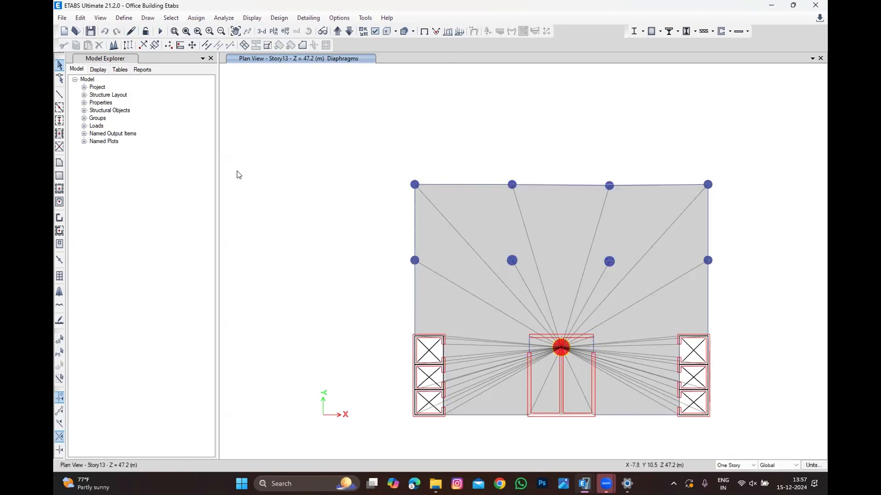
Step: Switch the display back to the undeformed shape, clearing the diaphragm display in the Story13 plan view
left_click(251, 17)
left_click(250, 31)
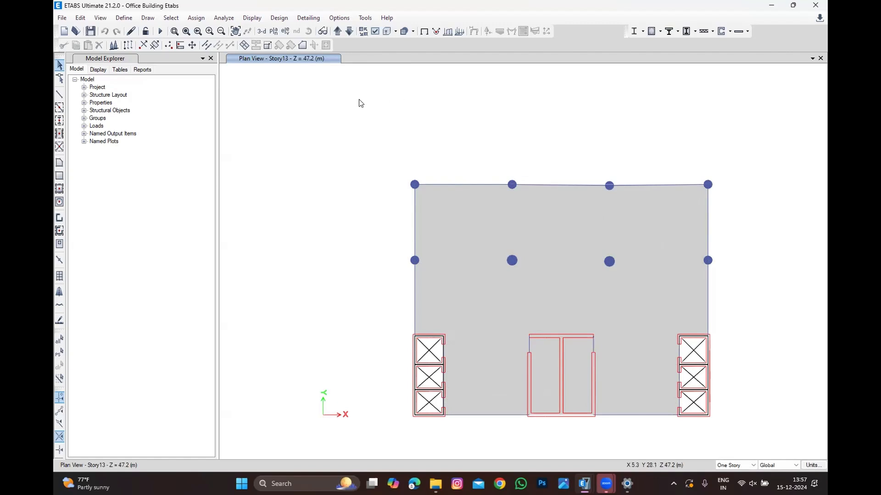
left_click(273, 30)
left_click(432, 250)
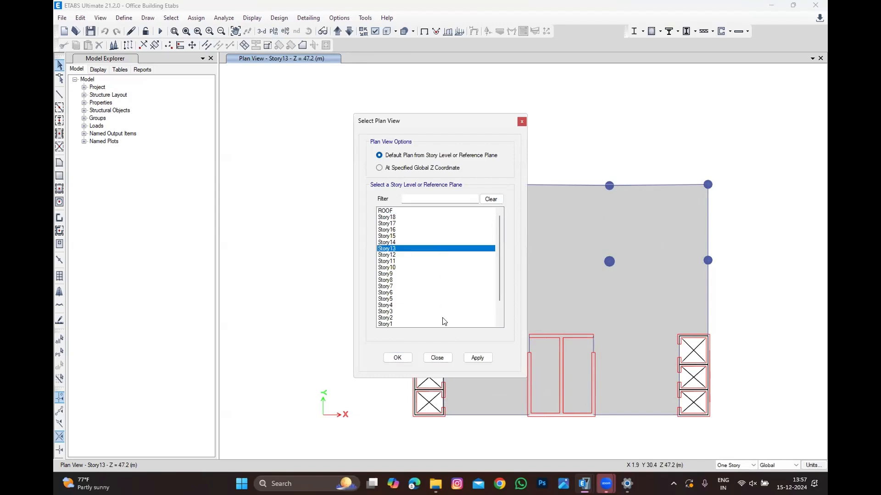
left_click(398, 362)
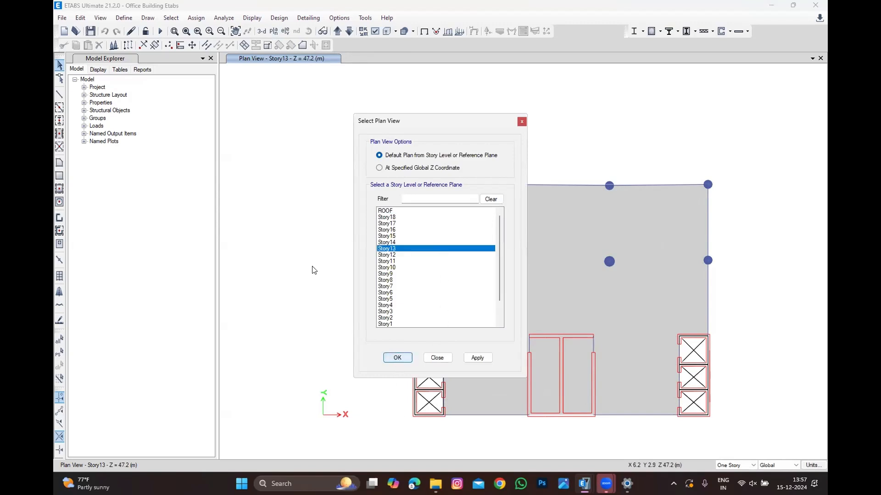
left_click(253, 18)
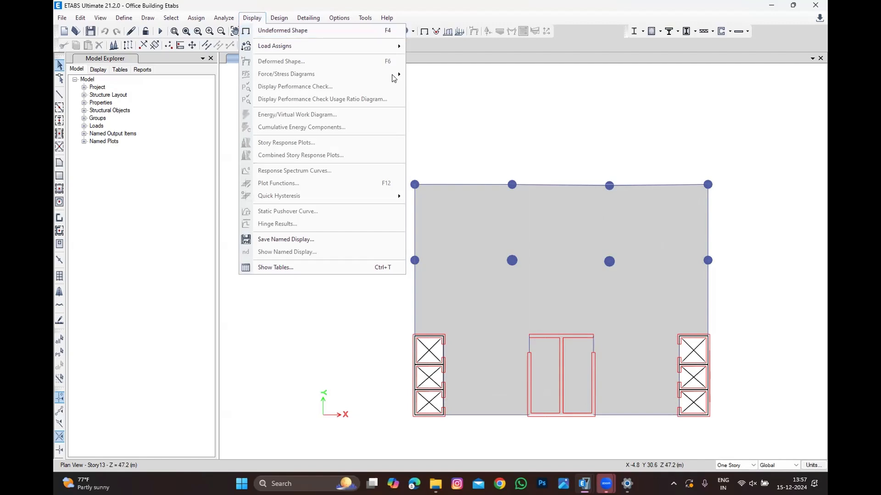
left_click(531, 116)
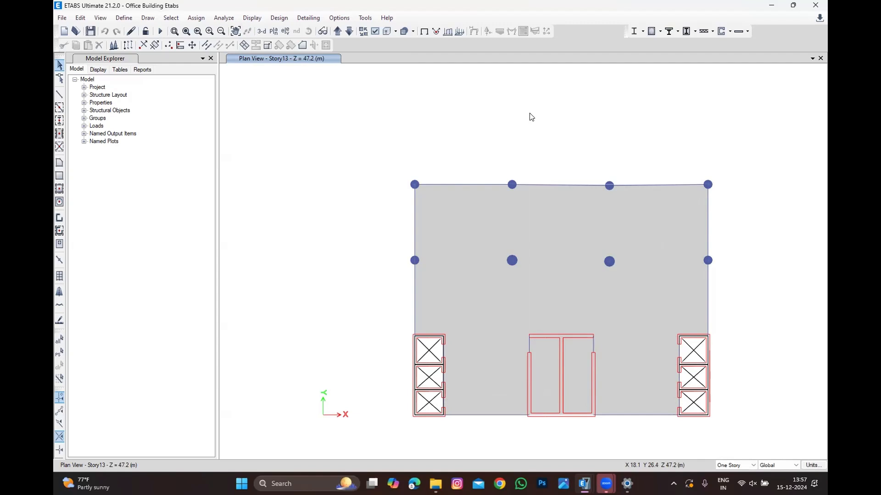
left_click(252, 18)
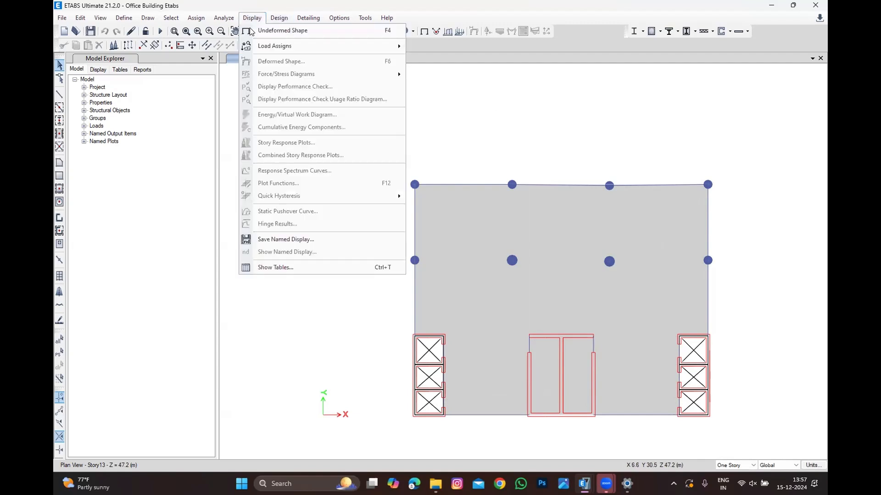
left_click(609, 146)
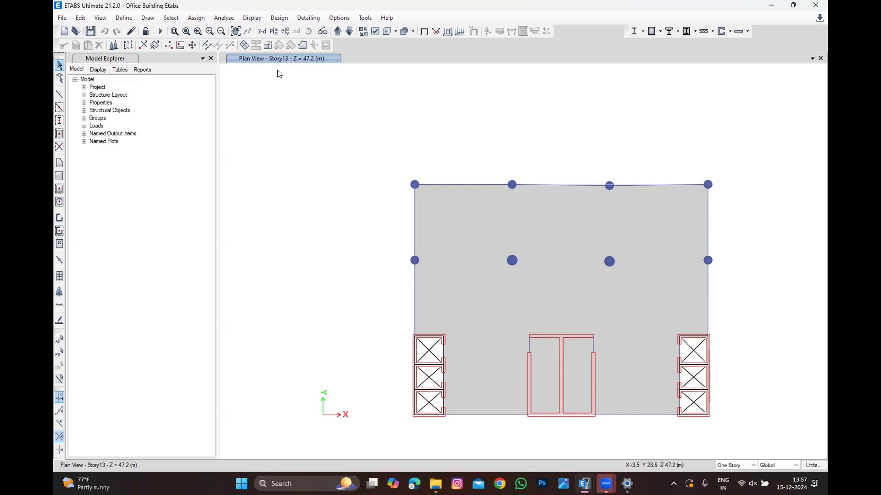
Step: Switch the plan view to the Base level
left_click(274, 30)
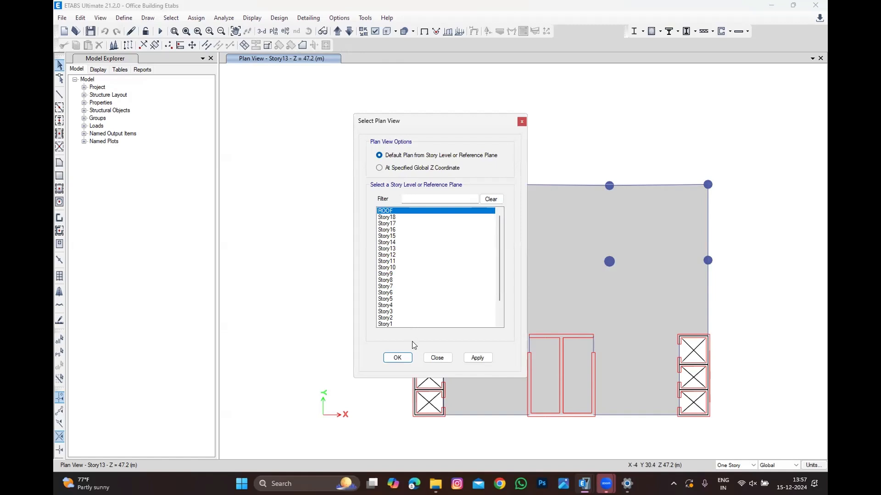
left_click(437, 358)
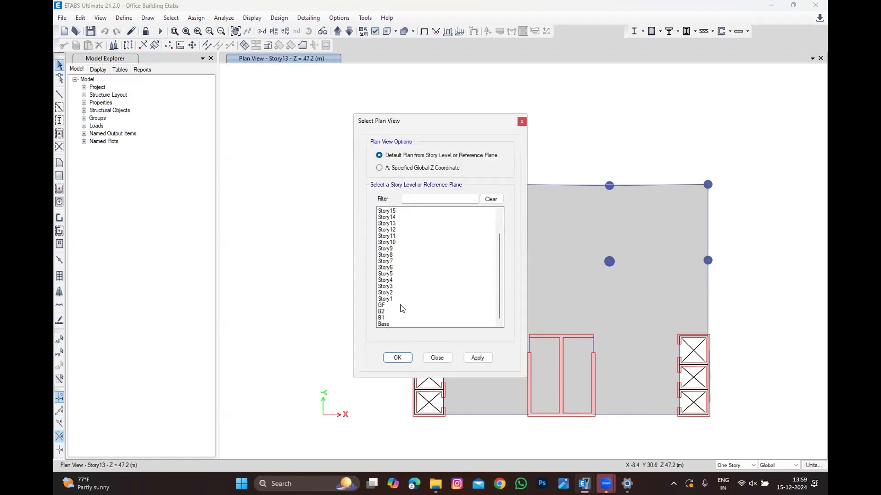
left_click(404, 322)
left_click(397, 357)
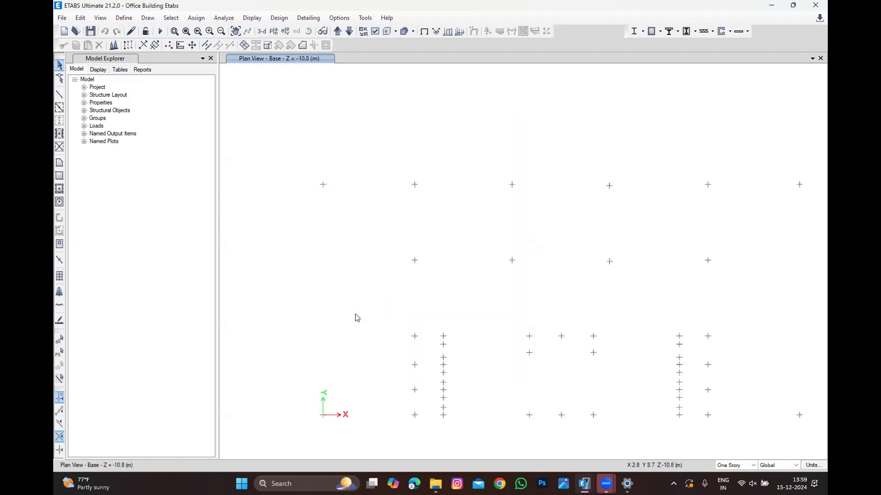
Step: Select all the joints at the Base level with a selection window around the whole plan
scroll(350, 321, "down", 3)
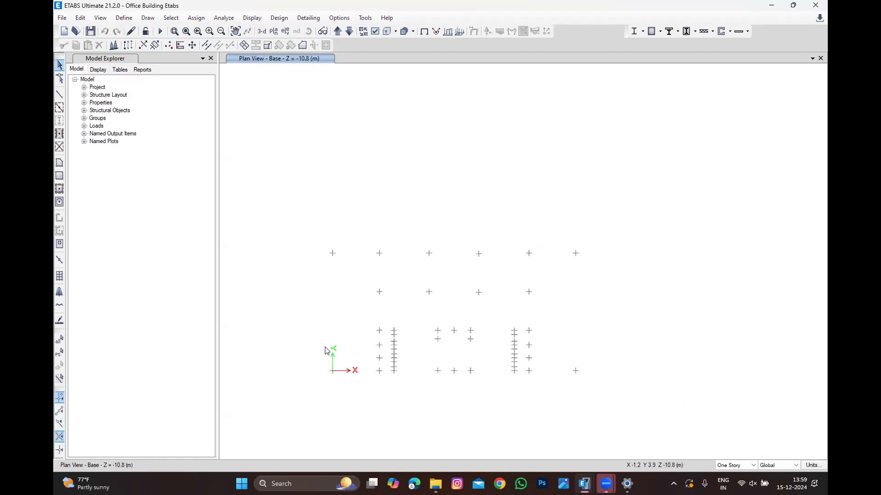
left_click(59, 396)
left_click_drag(291, 436, 656, 207)
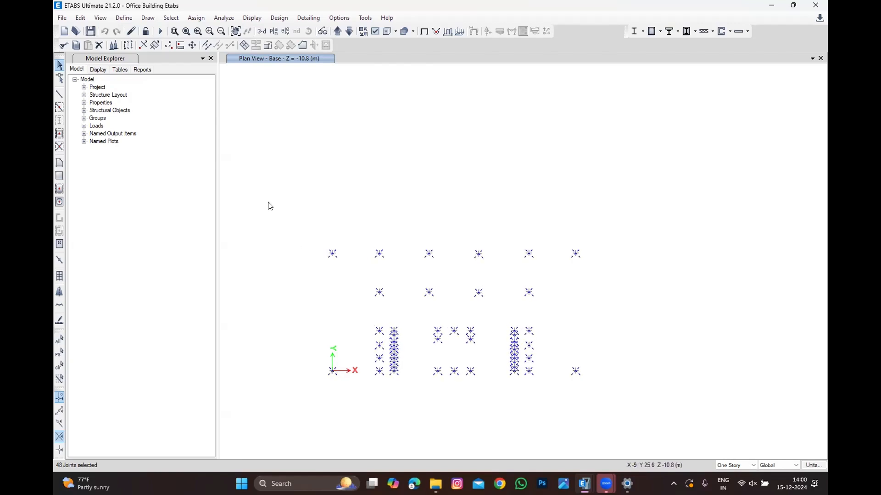
Step: Assign fixed joint restraints, restraining all translations and rotations, to the selected base joints
left_click(196, 18)
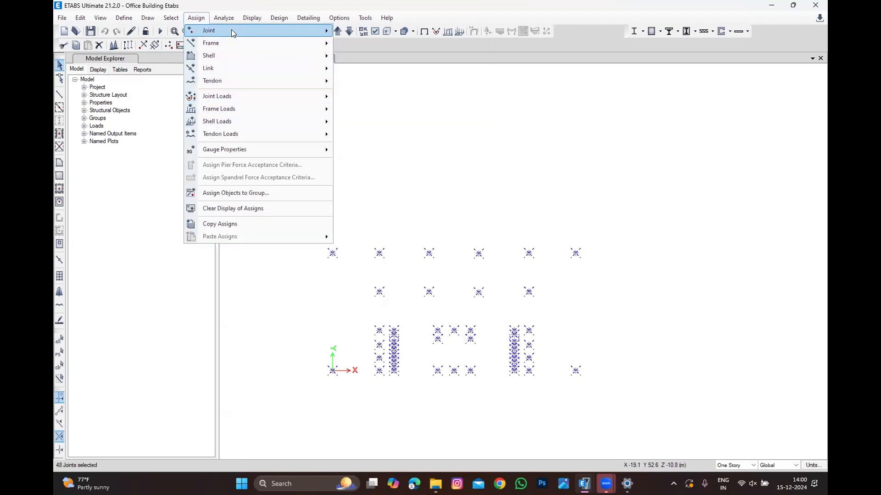
mouse_move(231, 30)
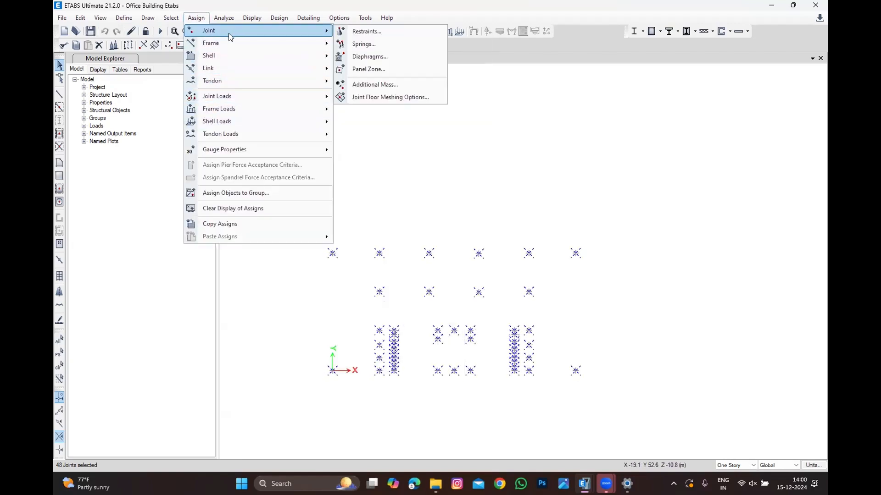
left_click(382, 33)
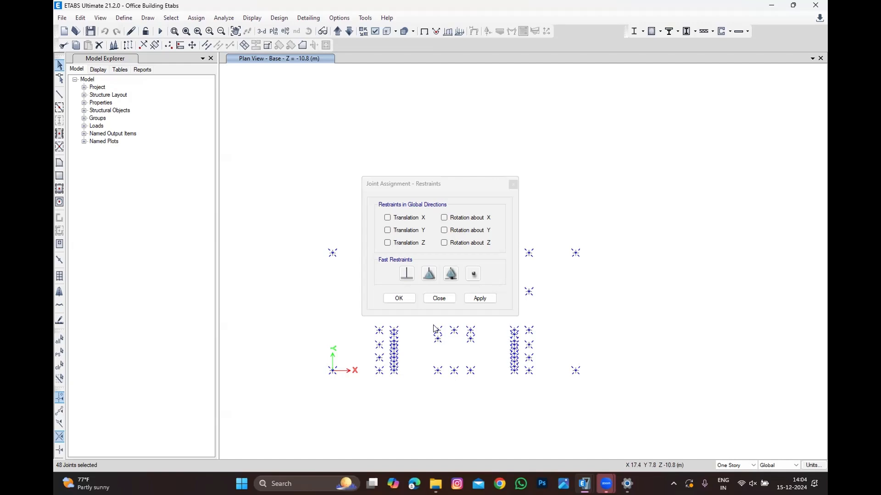
left_click(405, 274)
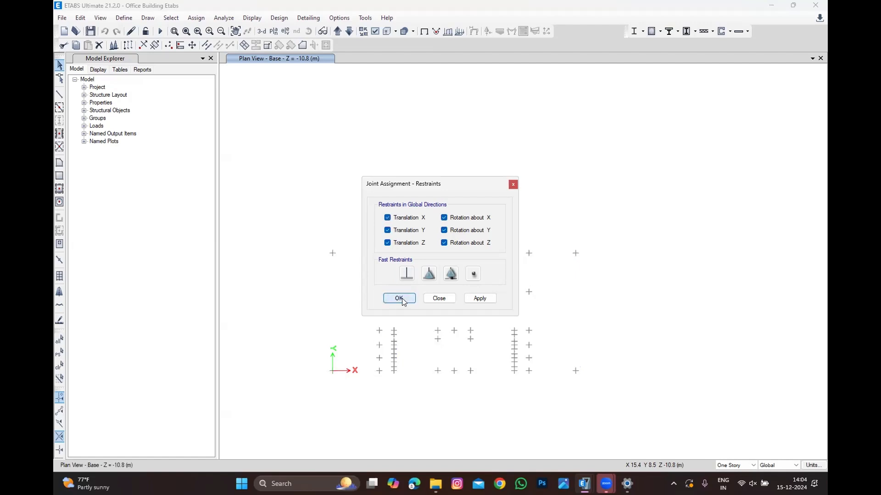
left_click(398, 299)
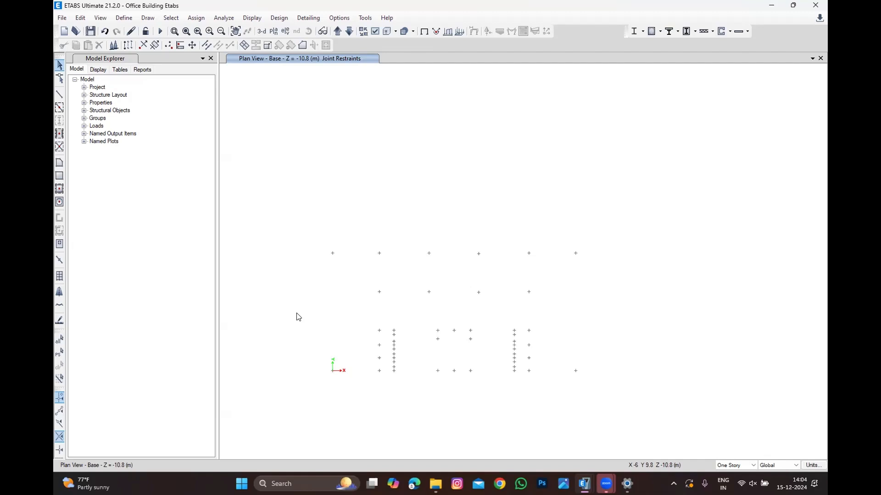
Step: Start defining a new load pattern named Wind with its type set to Wind
left_click(124, 17)
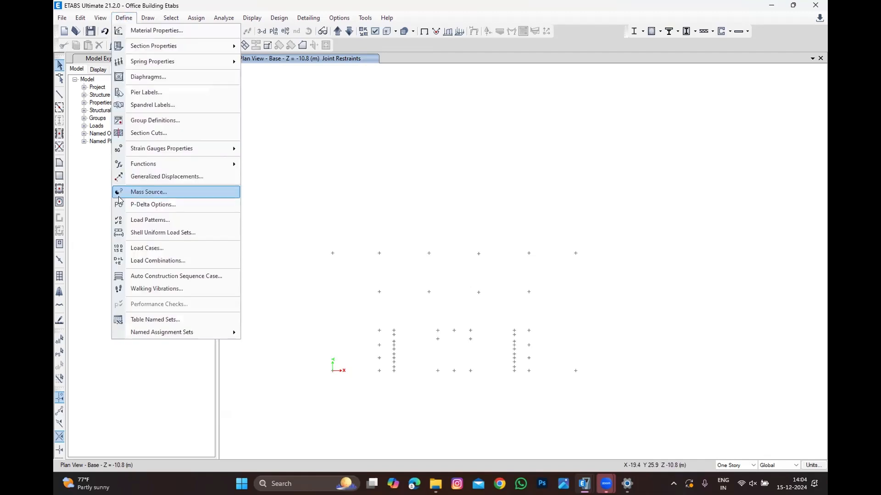
left_click(153, 220)
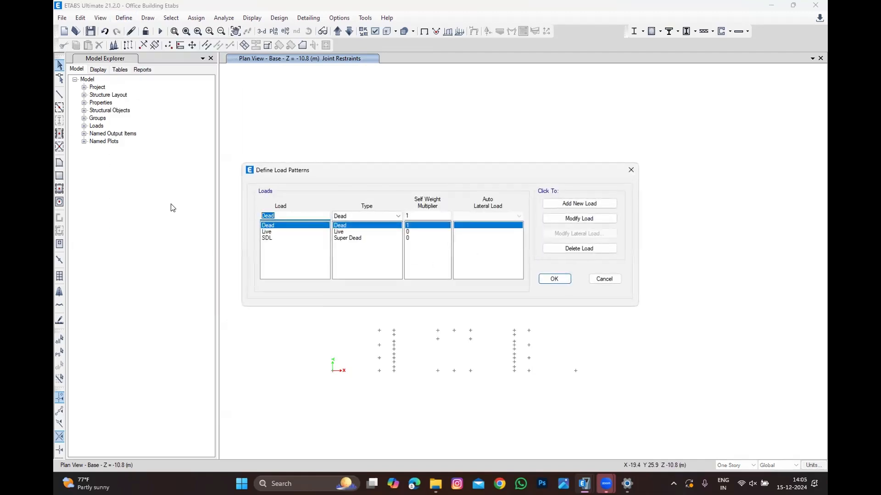
type("wIN")
key("BackSpace")
key("BackSpace")
type("Wind")
key("BackSpace")
key("BackSpace")
key("BackSpace")
key("BackSpace")
key("BackSpace")
type("wIND")
key("BackSpace")
key("BackSpace")
key("BackSpace")
key("BackSpace")
type("Wind")
left_click(358, 216)
left_click(358, 288)
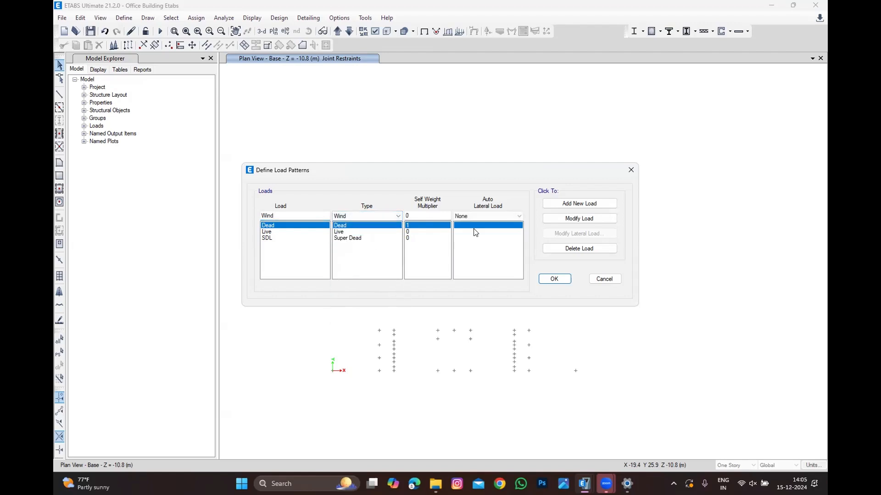
Step: Set the Wind pattern's auto lateral load to ASCE 7-22 and add it to the load patterns
left_click(487, 215)
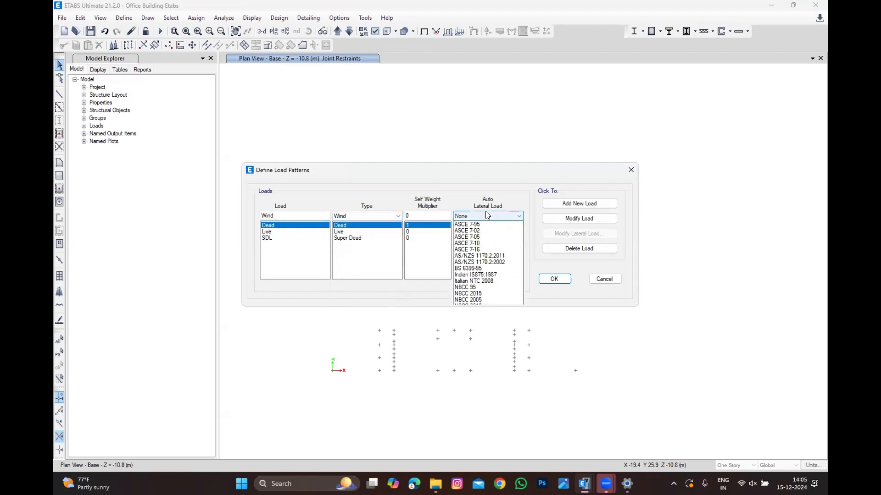
left_click(481, 232)
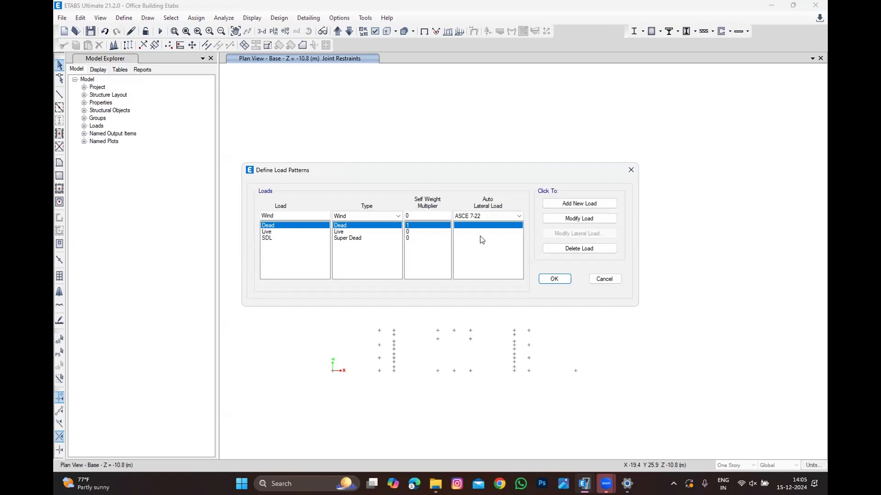
left_click(556, 204)
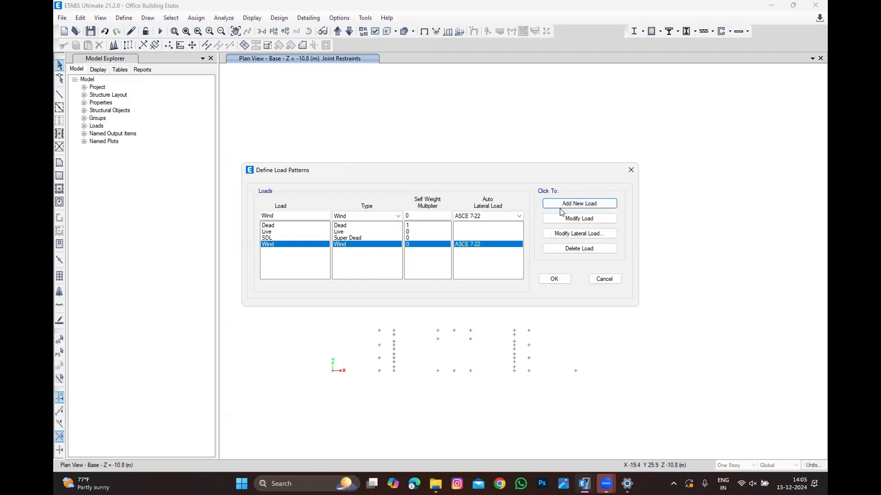
Step: Open the Wind pattern's ASCE 7-22 lateral load parameters and set the exposure type to C
left_click(583, 234)
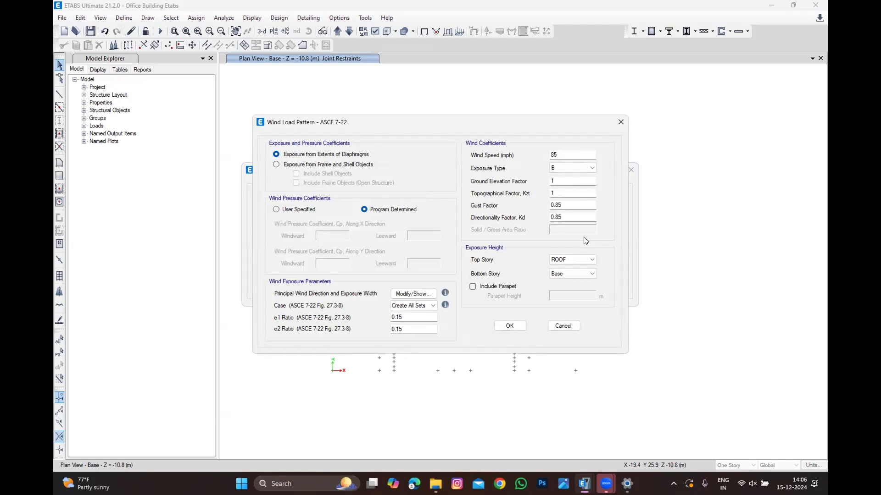
double_click(557, 155)
left_click(576, 169)
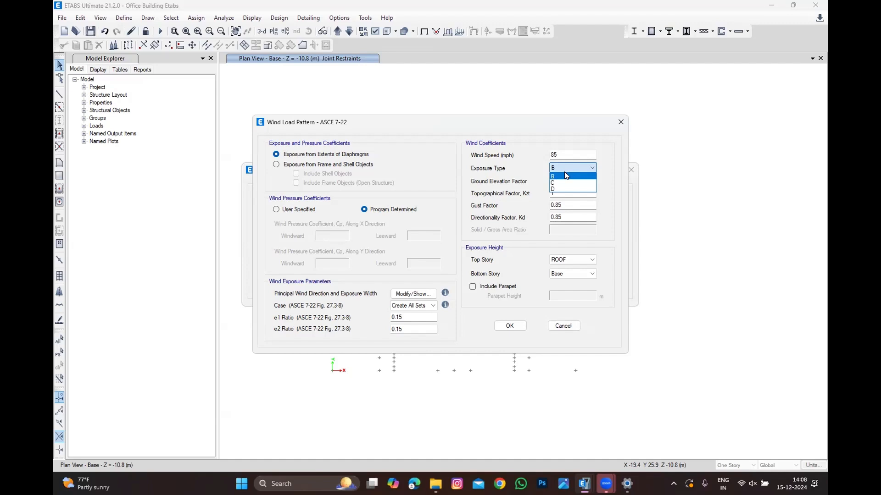
left_click(567, 177)
left_click(565, 170)
left_click(568, 184)
left_click(570, 181)
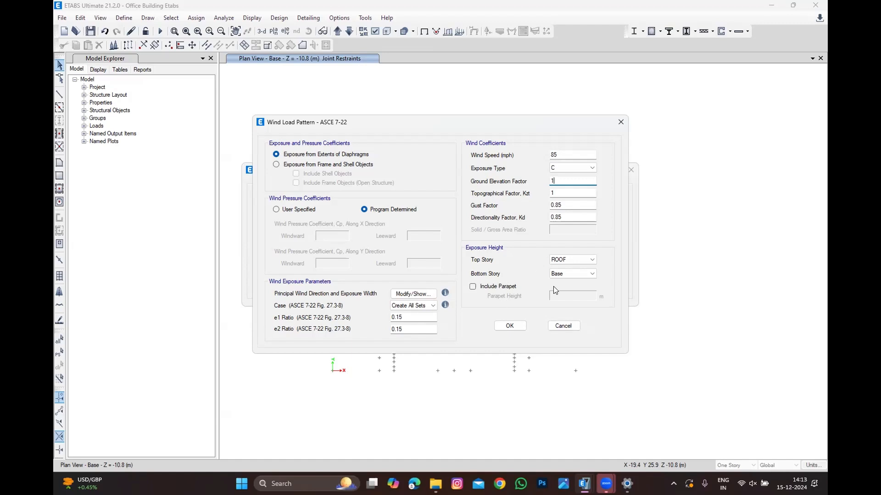
Step: Set the wind exposure bottom story to GF and confirm the ASCE 7-22 wind load parameters
left_click(569, 274)
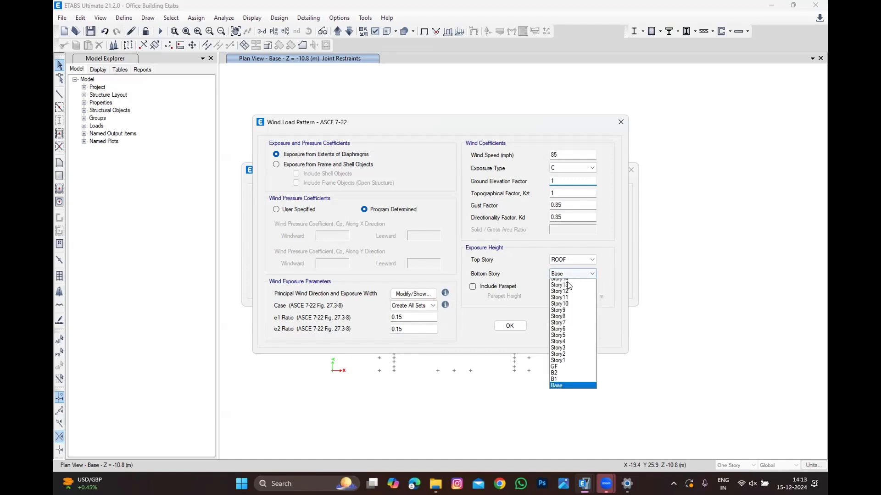
left_click(567, 403)
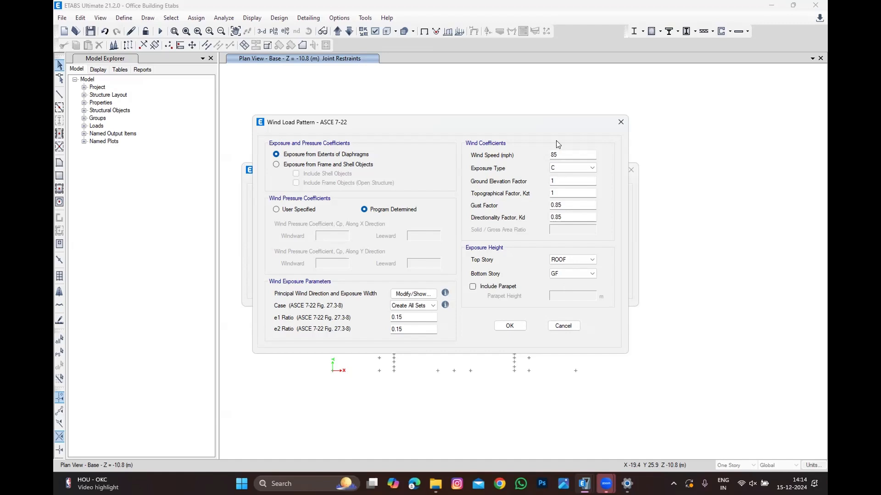
left_click(509, 326)
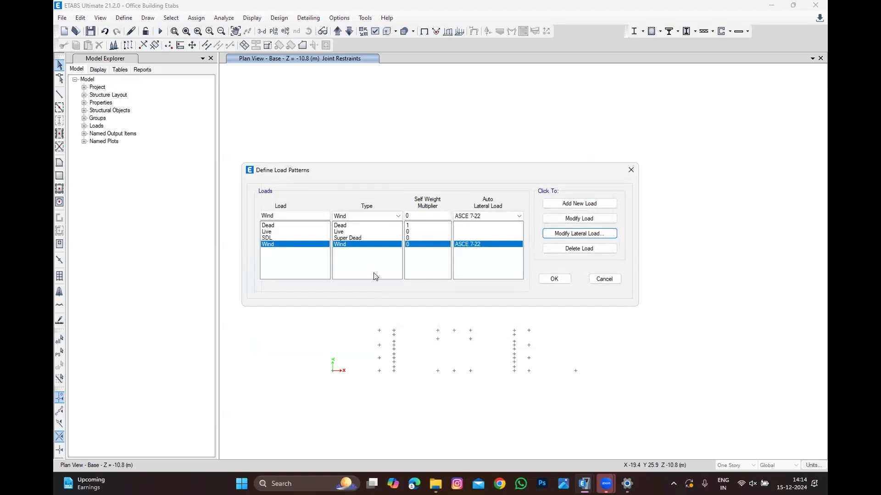
Step: Add a new load pattern named Eqx of type Seismic with an ASCE 7-22 auto lateral load
left_click_drag(307, 216, 118, 194)
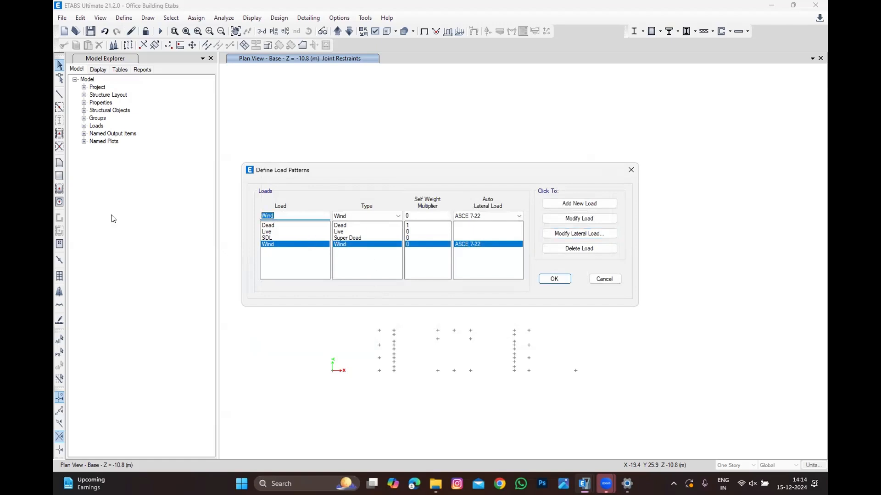
type("Eqx")
left_click(367, 216)
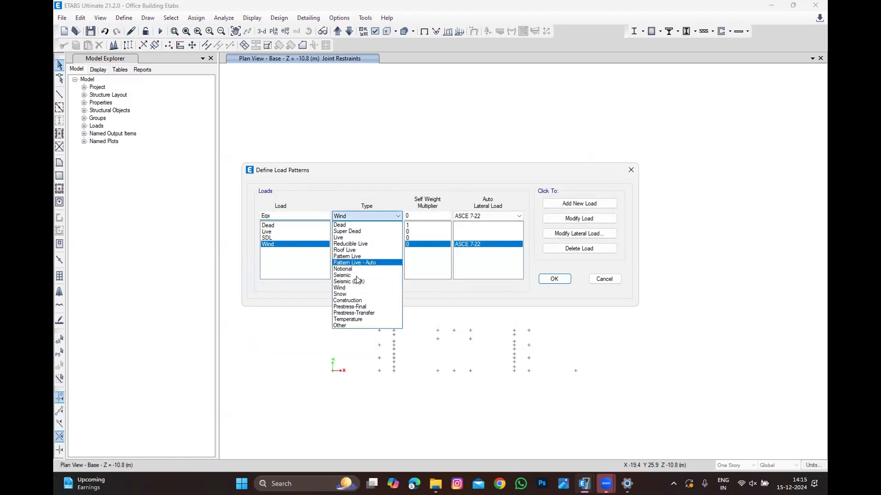
left_click(362, 274)
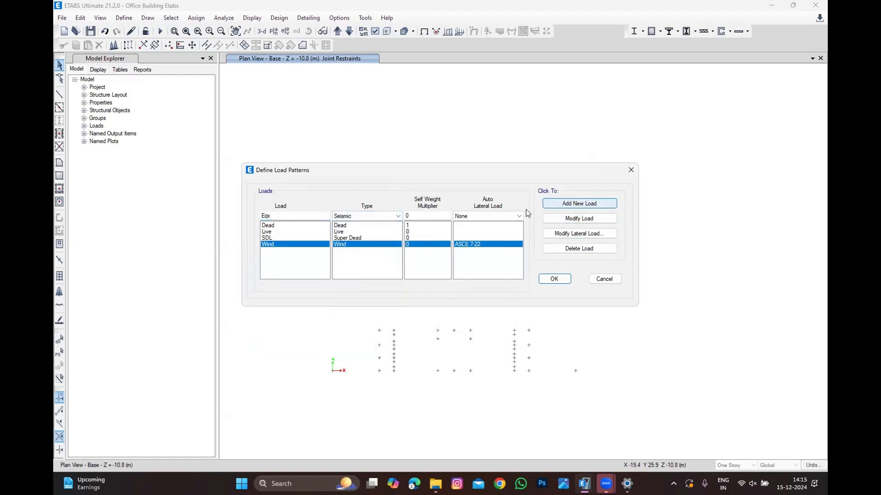
left_click(490, 216)
left_click(483, 232)
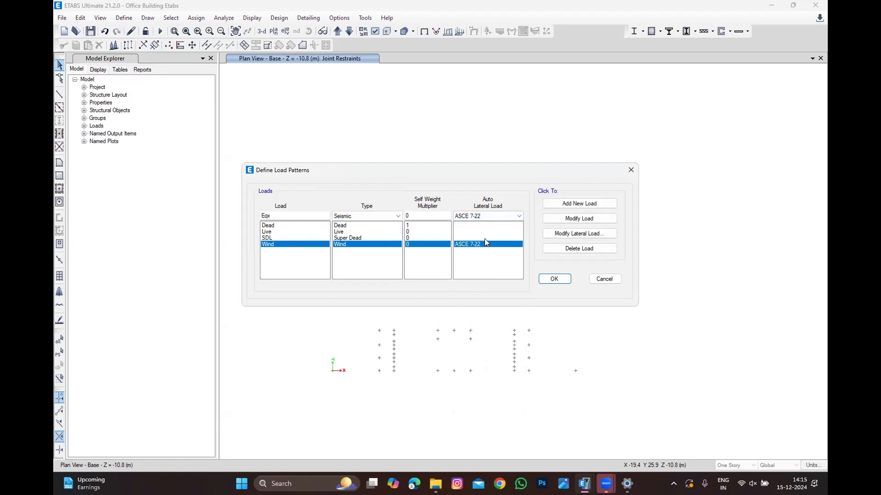
left_click(580, 204)
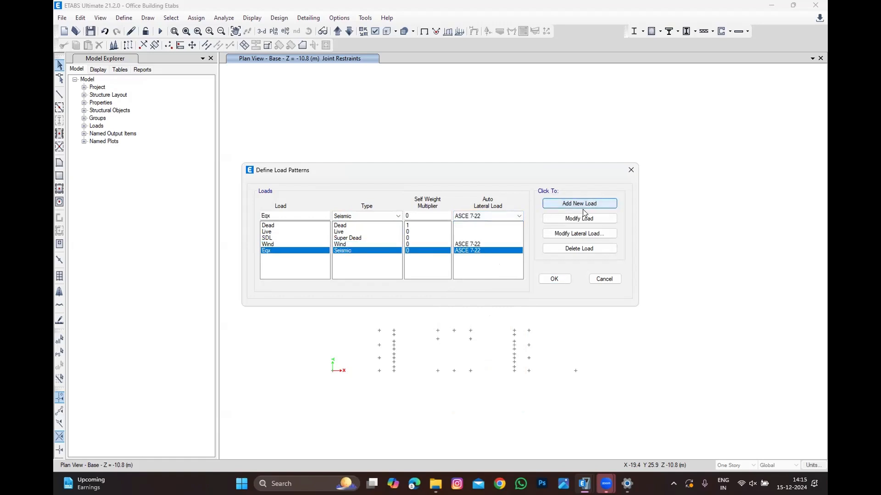
Step: Open the Eqx pattern's ASCE 7-22 seismic parameters, keep only the X-direction cases, and use Method 2
left_click(579, 233)
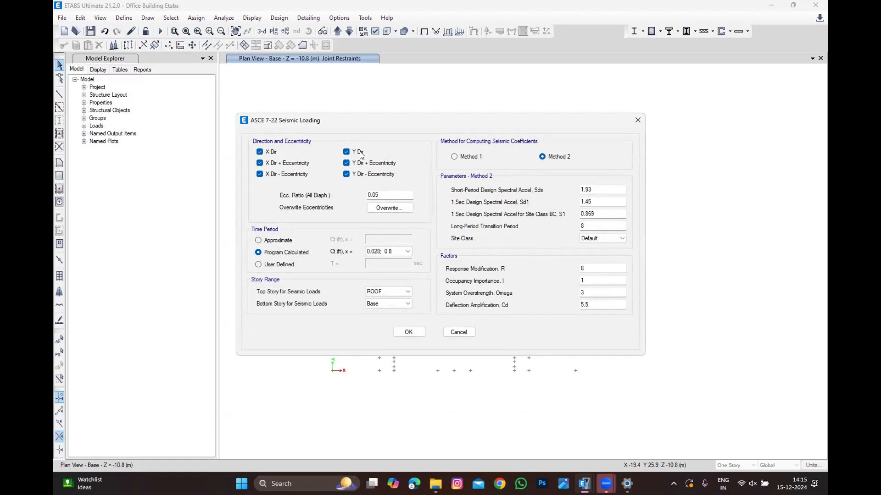
left_click(362, 174)
left_click(365, 163)
left_click(400, 194)
left_click(479, 157)
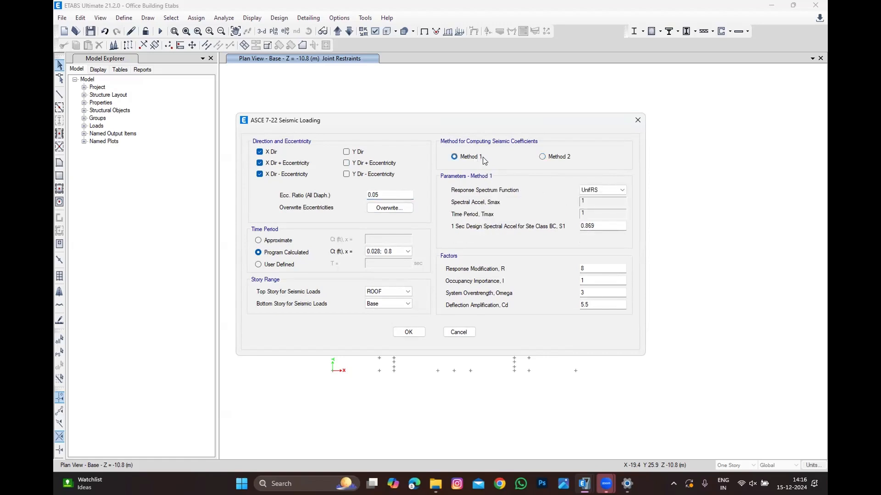
left_click(561, 158)
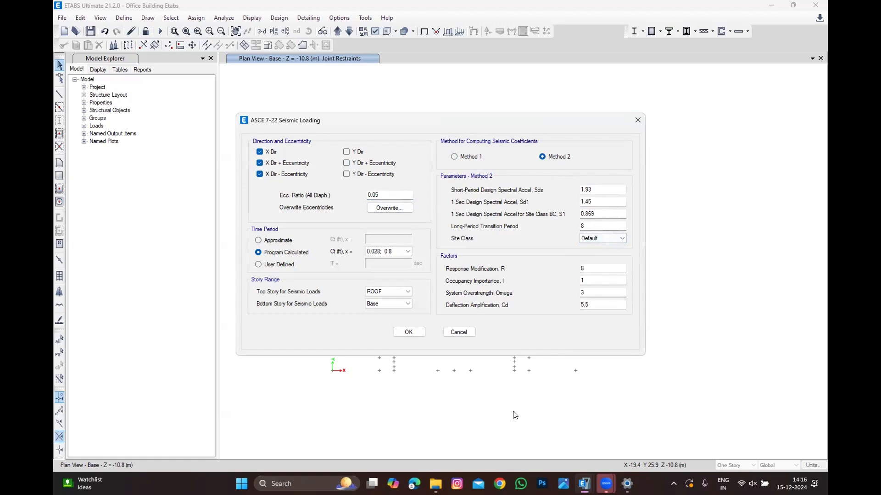
Step: Switch to File Explorer and search the desktop for the Dubai building reference document
left_click(436, 484)
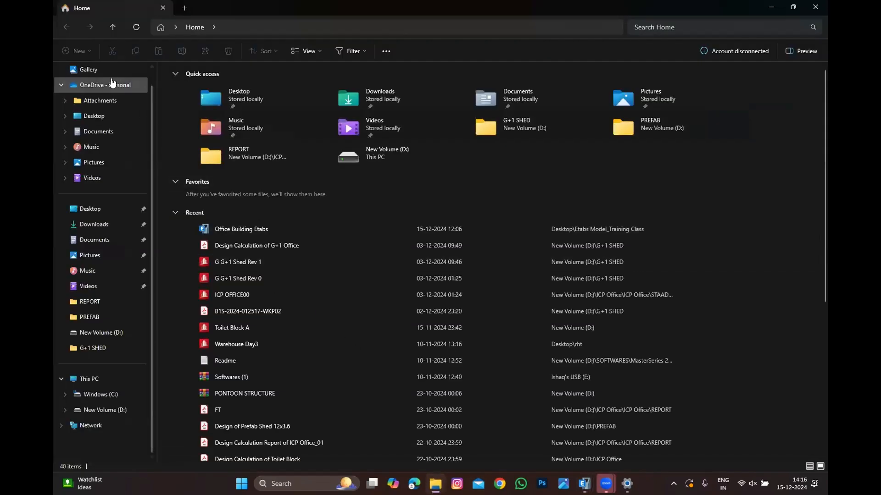
left_click(78, 211)
left_click(709, 28)
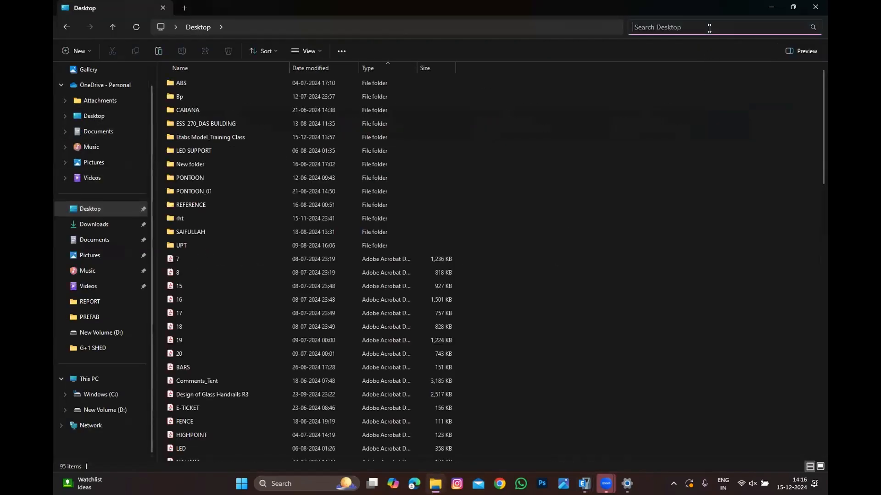
type("dubai")
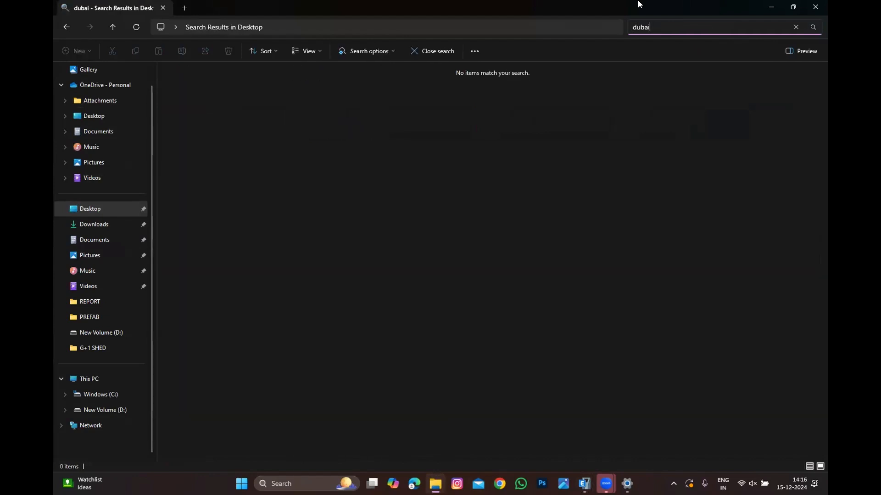
type(" bioldin")
key("BackSpace")
key("BackSpace")
key("BackSpace")
key("BackSpace")
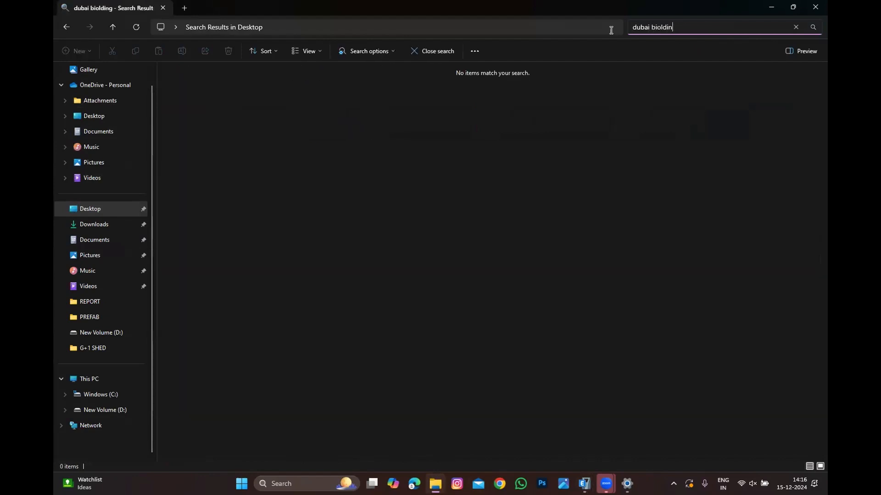
key("BackSpace")
key("BackSpace")
type("uilding")
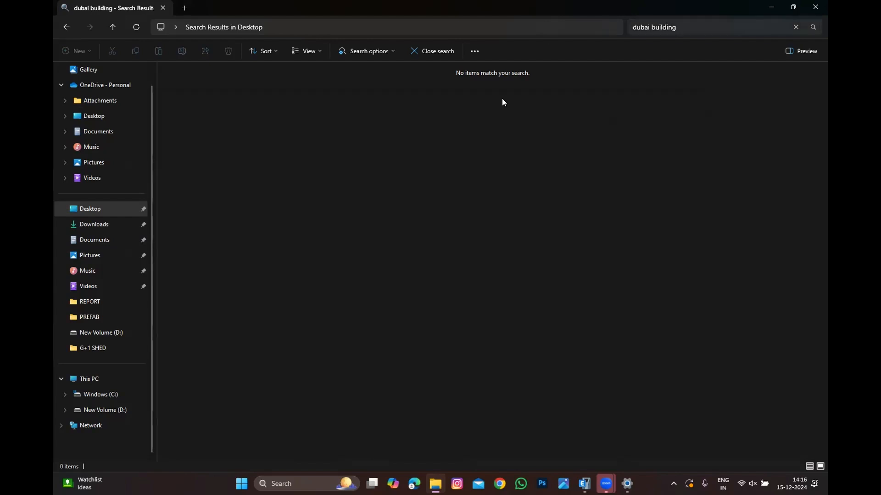
left_click(75, 209)
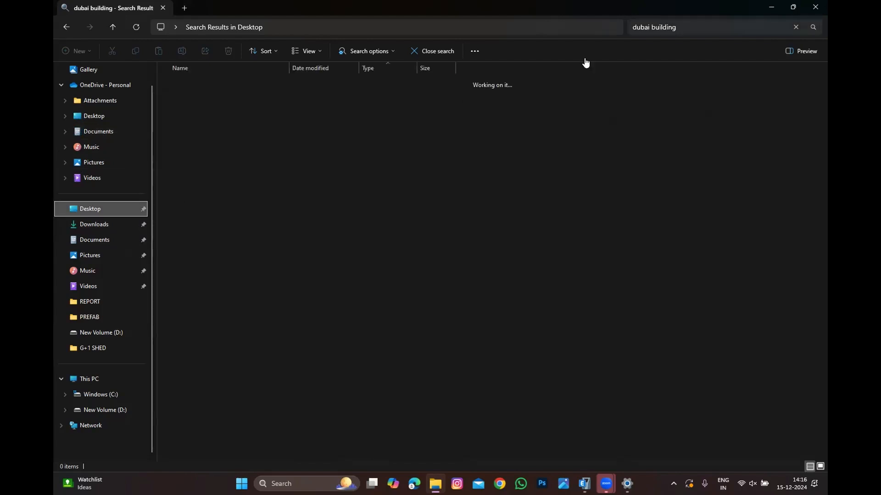
left_click(706, 27)
type("DBC")
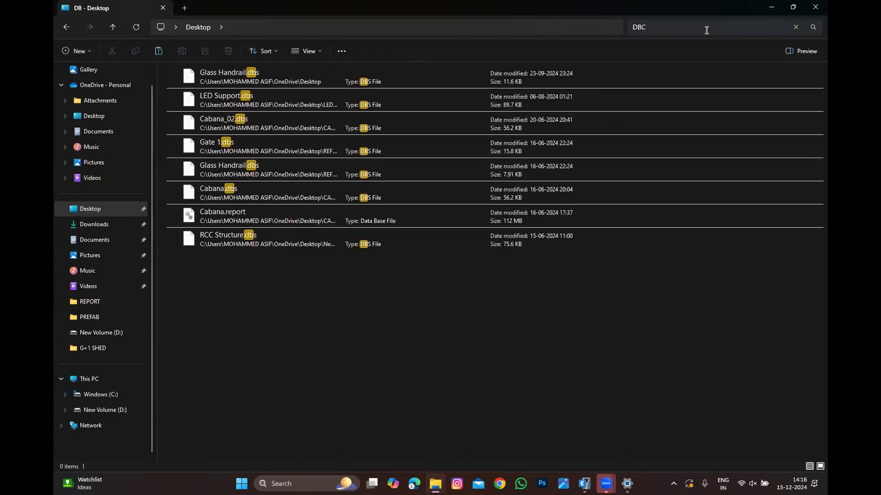
left_click(769, 7)
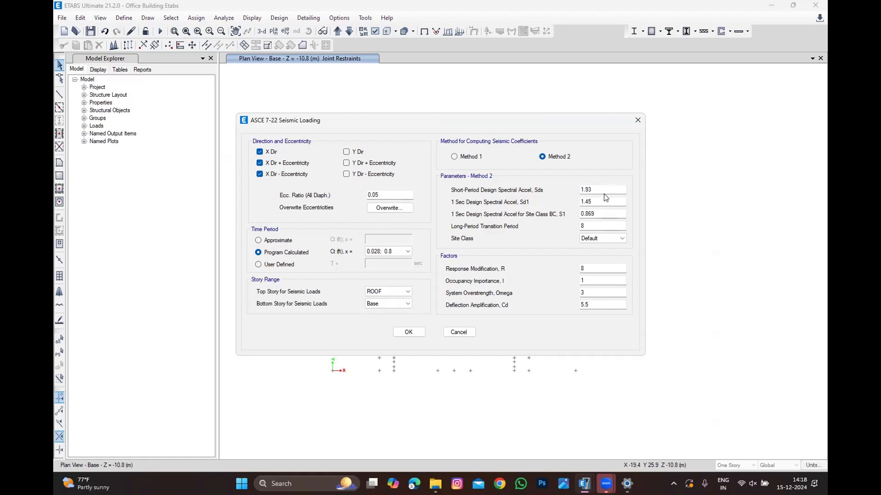
Step: Set Sds to 0.51, Sd1 to 0.18, S1 to 0.18 and the long-period transition period to 24
left_click_drag(593, 190, 525, 202)
type("0.51")
key("Tab")
type("0.18")
key("Tab")
key("shift+Tab")
type("0.18")
left_click(600, 201)
left_click_drag(596, 216, 534, 211)
type("0.18")
left_click(594, 203)
left_click(604, 226)
left_click_drag(611, 226, 542, 221)
type("24")
left_click(598, 238)
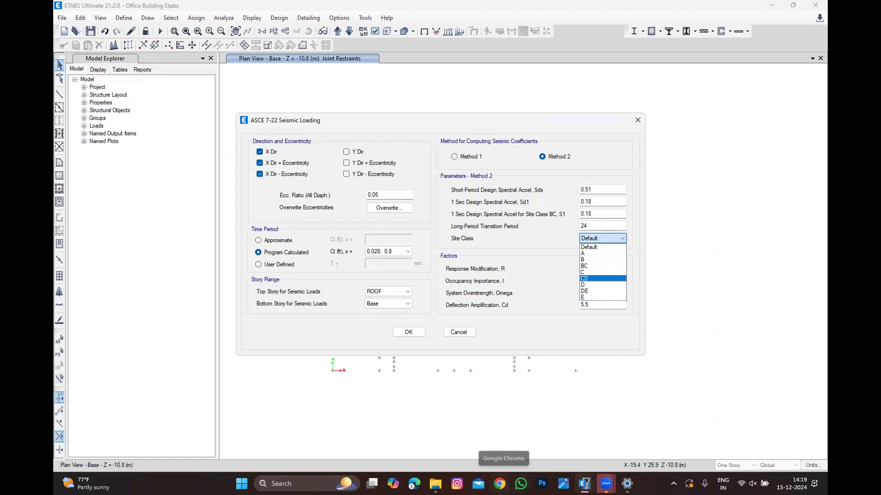
Step: Search the web for soil profile type classification tables and review the image results
left_click(499, 484)
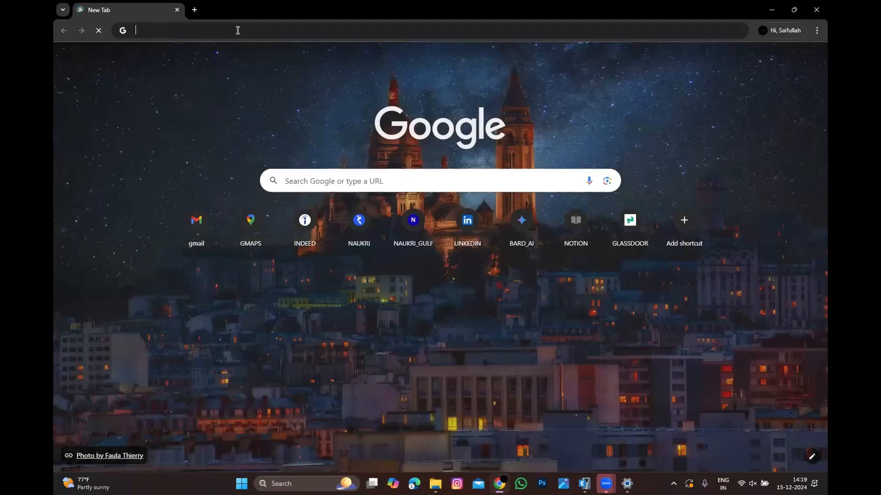
type("google.com")
key("Return")
type("soi")
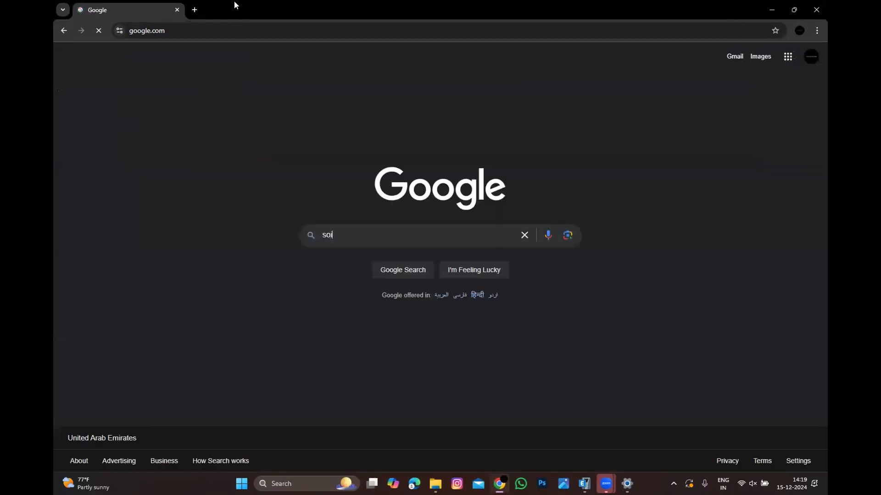
type("l prof")
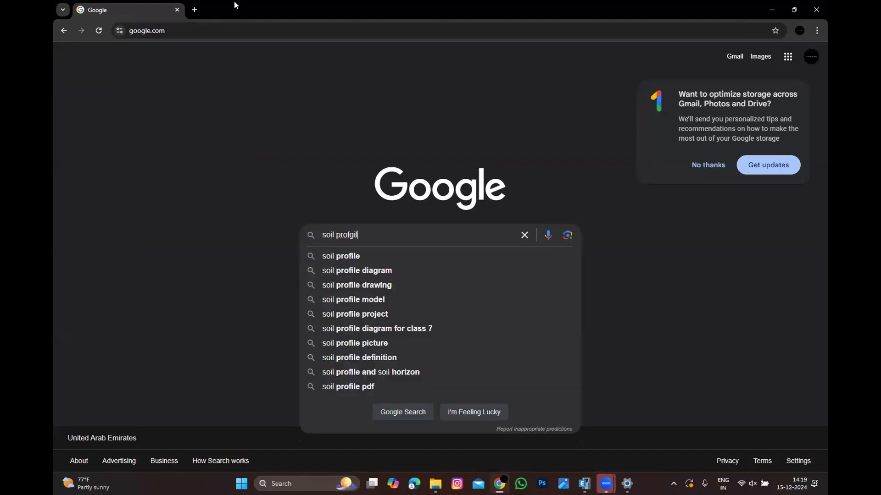
type("ile type")
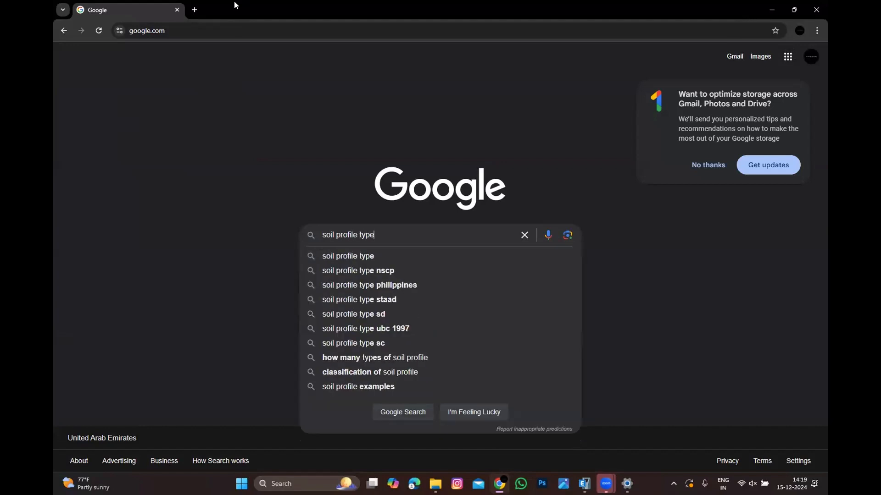
key("Return")
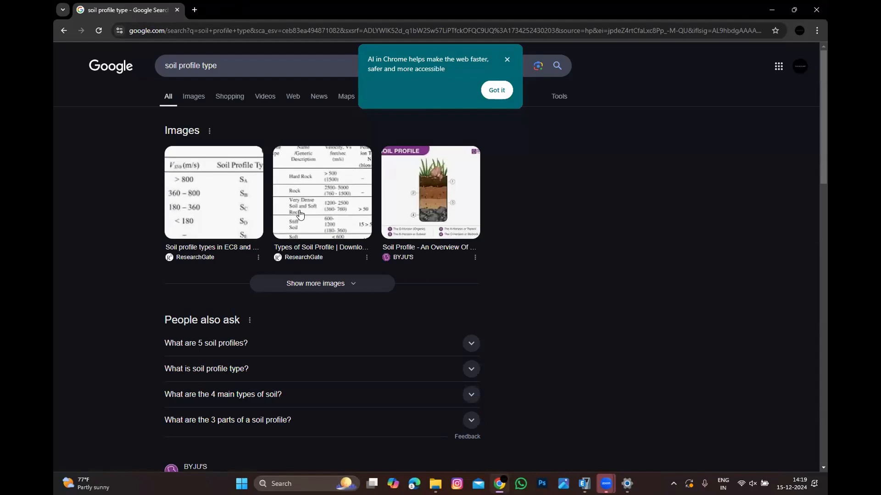
left_click(328, 219)
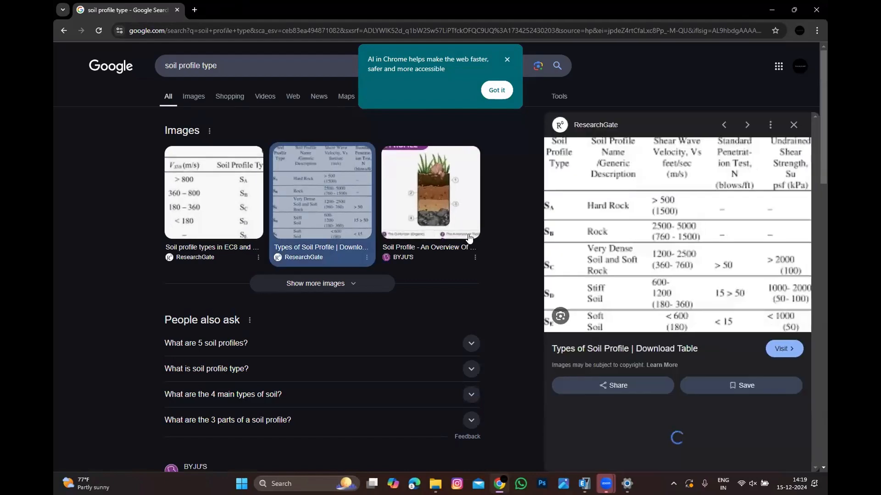
left_click(204, 101)
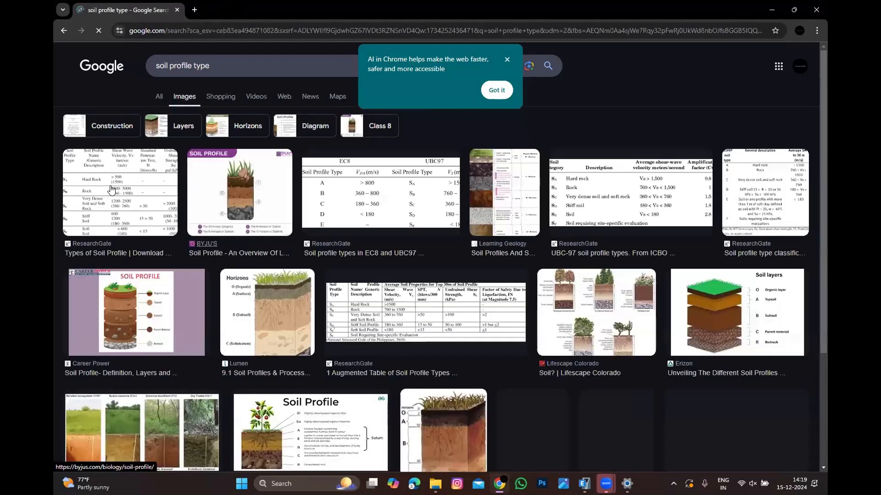
left_click(323, 202)
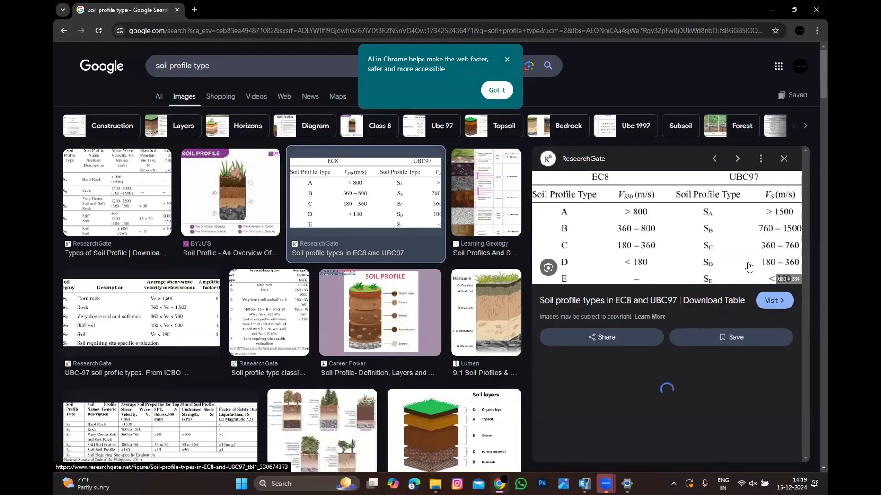
left_click(98, 200)
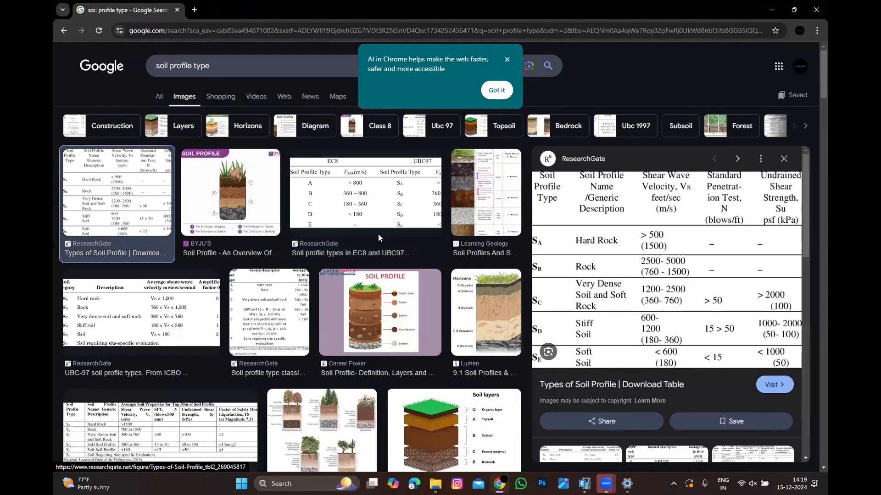
left_click(496, 213)
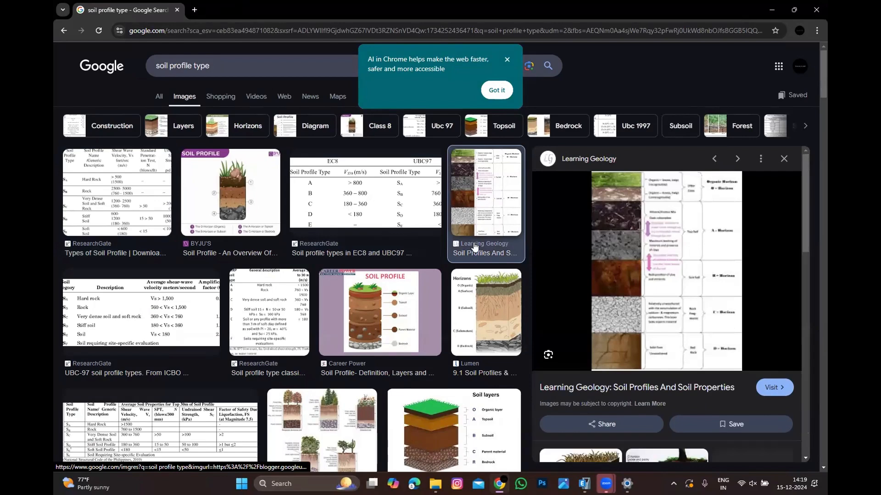
left_click(270, 347)
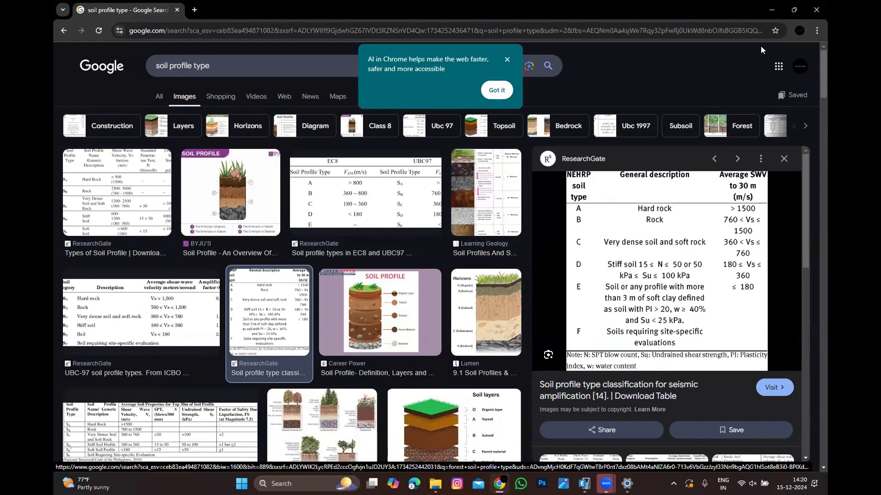
left_click(773, 15)
Step: Set the site class to C and re-enter the 1-second design spectral acceleration Sd1
left_click(602, 239)
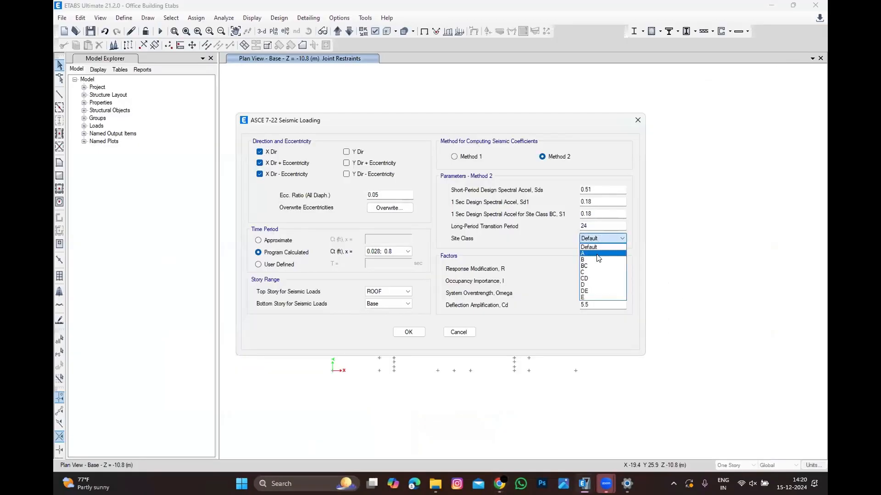
left_click(597, 274)
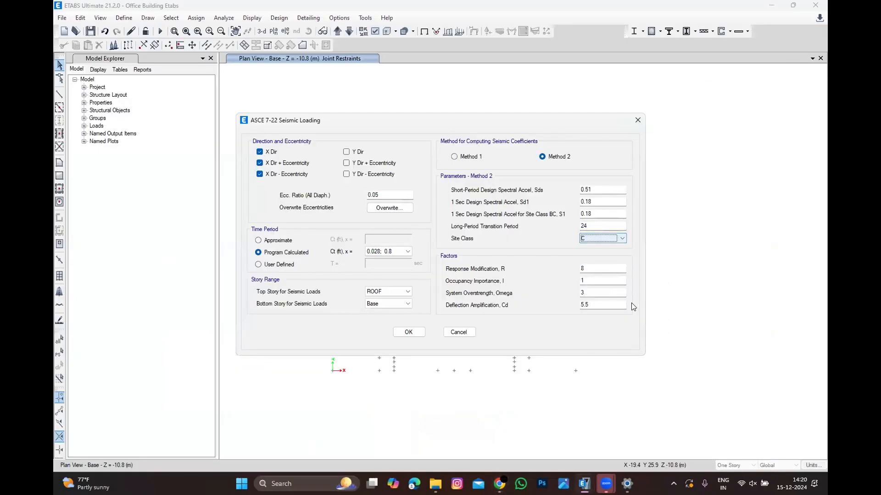
left_click(605, 270)
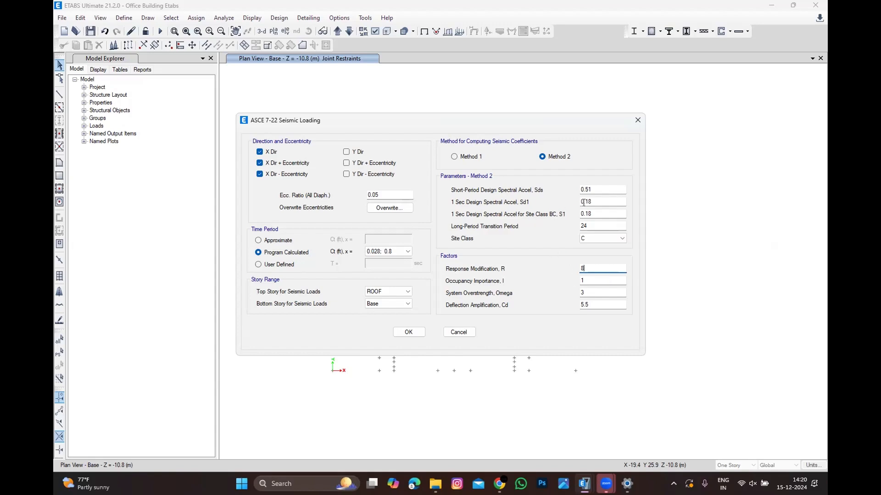
double_click(598, 200)
type("0")
Step: Check the soil profile classification table in the browser again and return to the seismic dialog
left_click(499, 483)
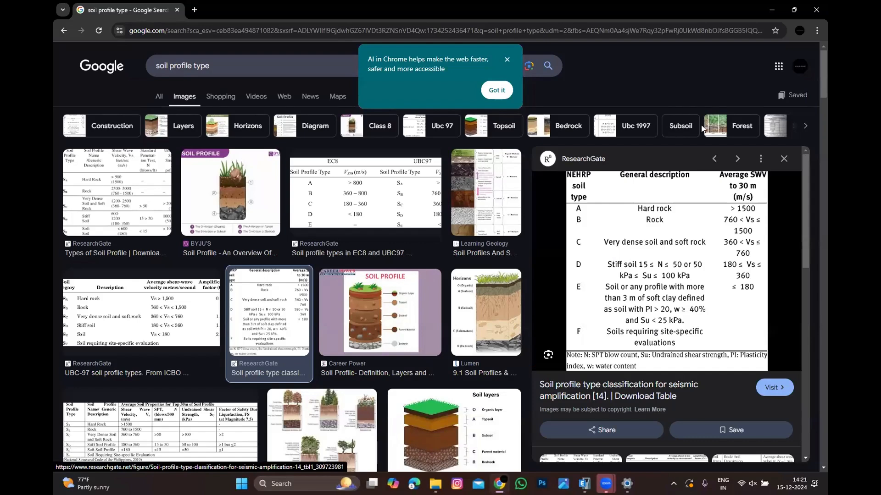
left_click(771, 9)
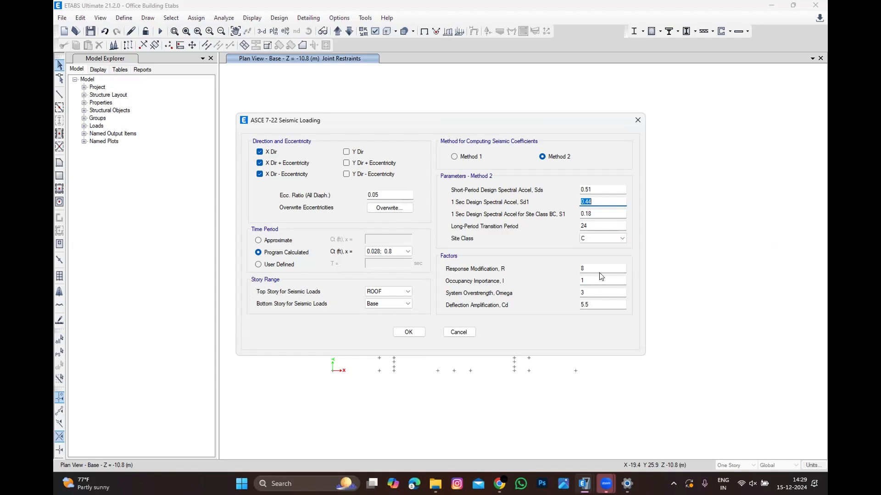
Step: Set the response modification R to 4.5, system overstrength Omega to 2.5 and deflection amplification Cd to 4, then confirm
left_click_drag(584, 269, 489, 257)
type("4.5")
key("Tab")
key("shift+Tab")
left_click(589, 281)
key("Tab")
type("2.5")
key("Tab")
type("4")
left_click(405, 334)
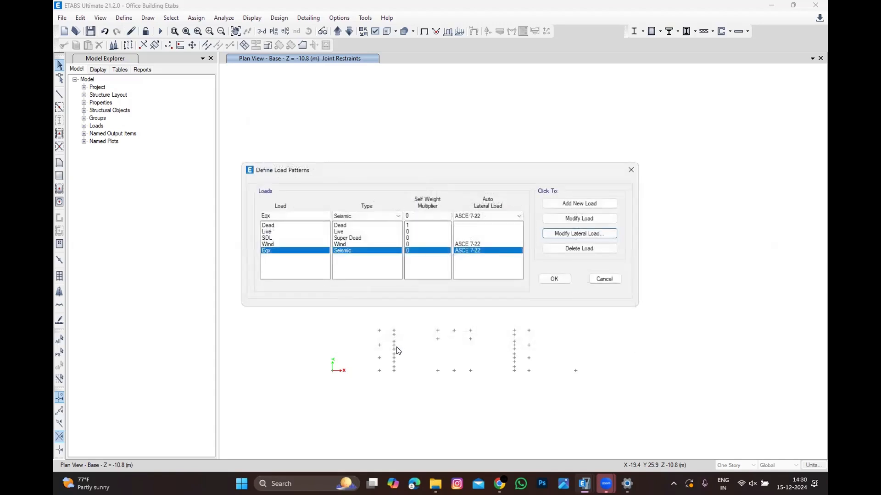
Step: Reopen the seismic load's lateral load parameters and set the program-calculated period coefficients Ct, x to 0.02; 0.75
left_click(312, 215)
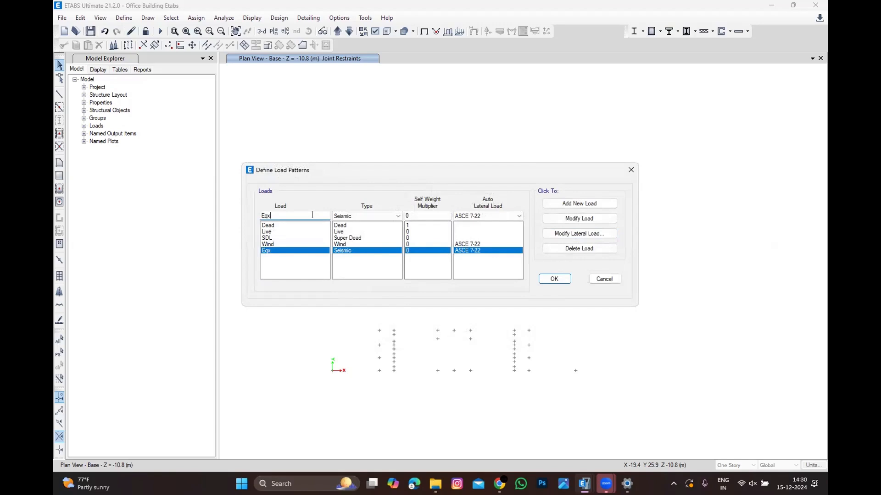
type("y")
left_click(550, 234)
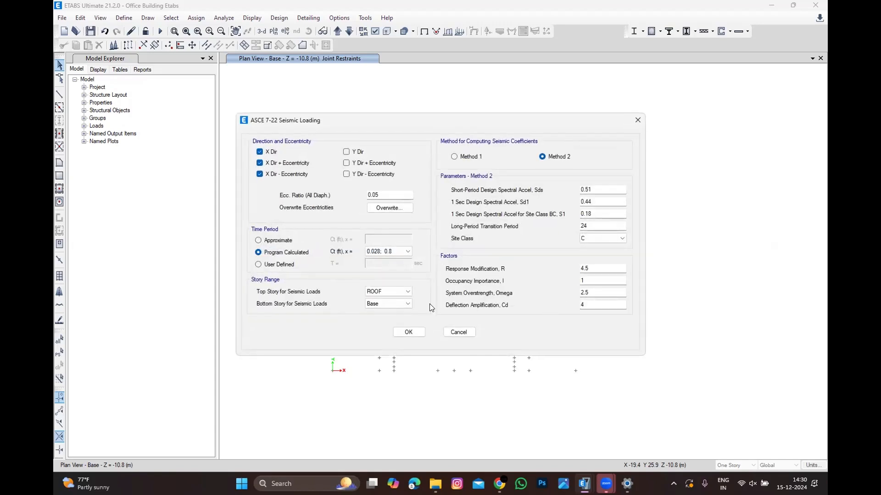
left_click(382, 252)
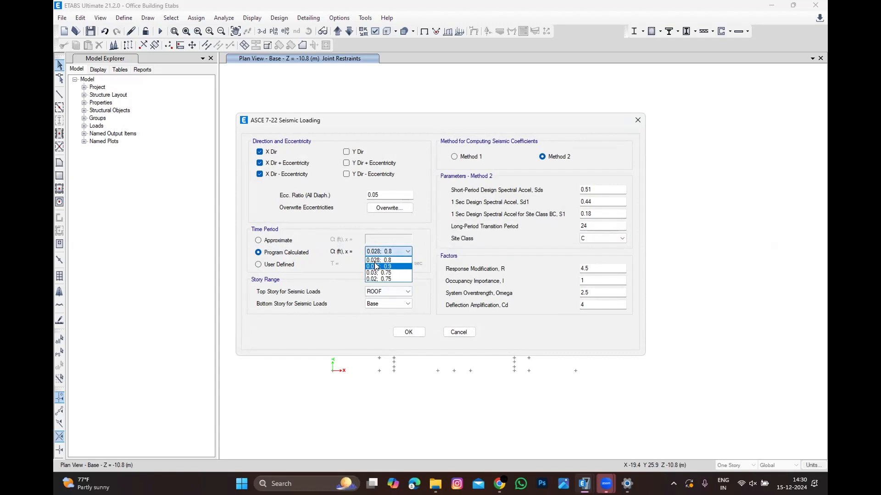
left_click(375, 279)
left_click(408, 332)
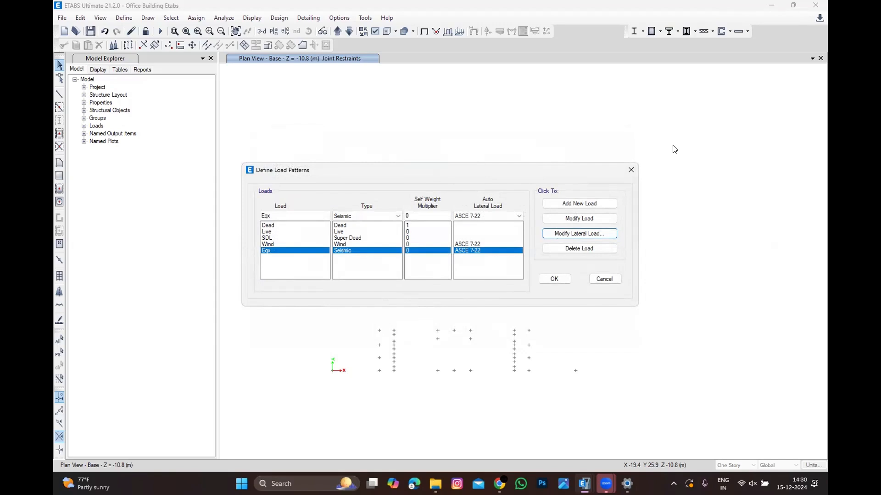
Step: Close the load patterns dialog and exit the program, saving the changes to the model
left_click(631, 171)
left_click(802, 6)
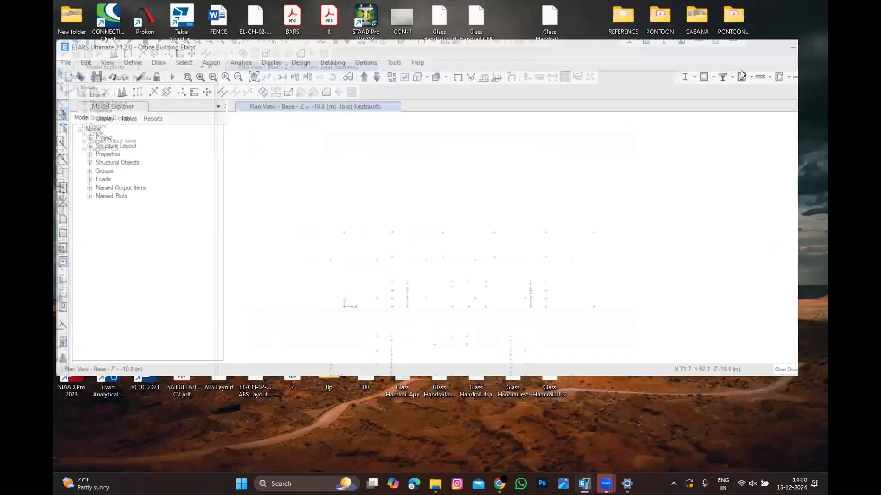
left_click(781, 47)
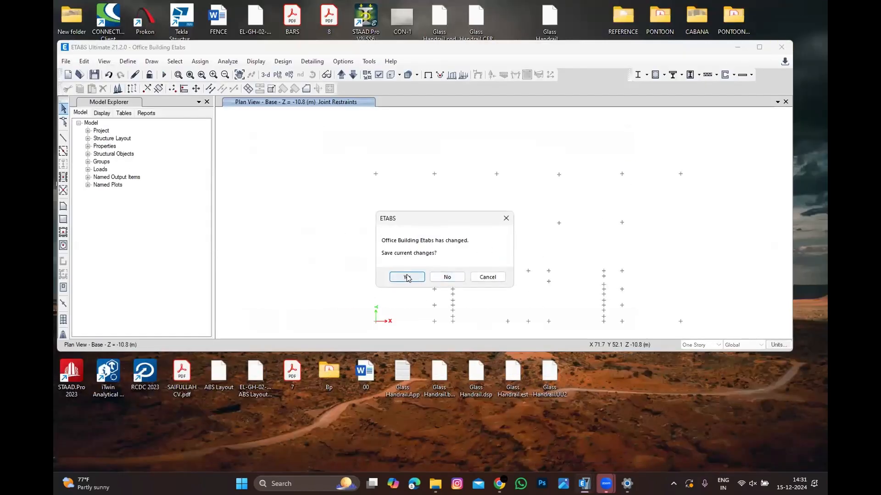
left_click(432, 278)
mouse_move(626, 484)
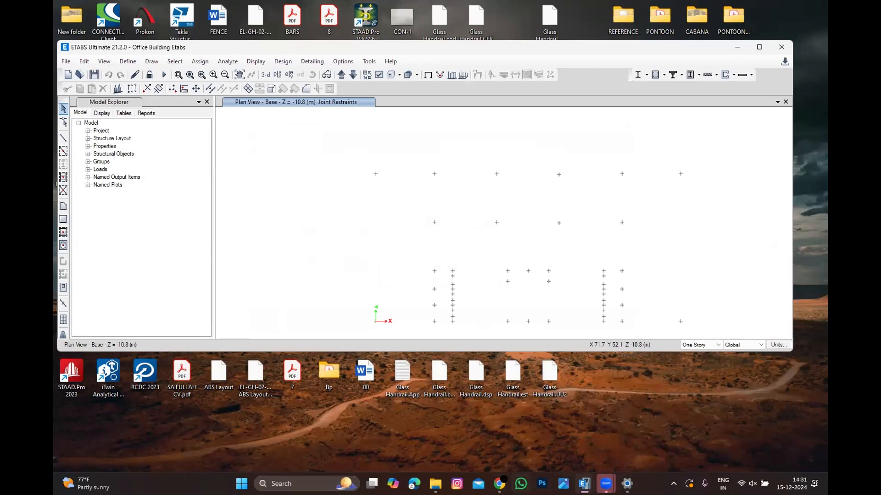